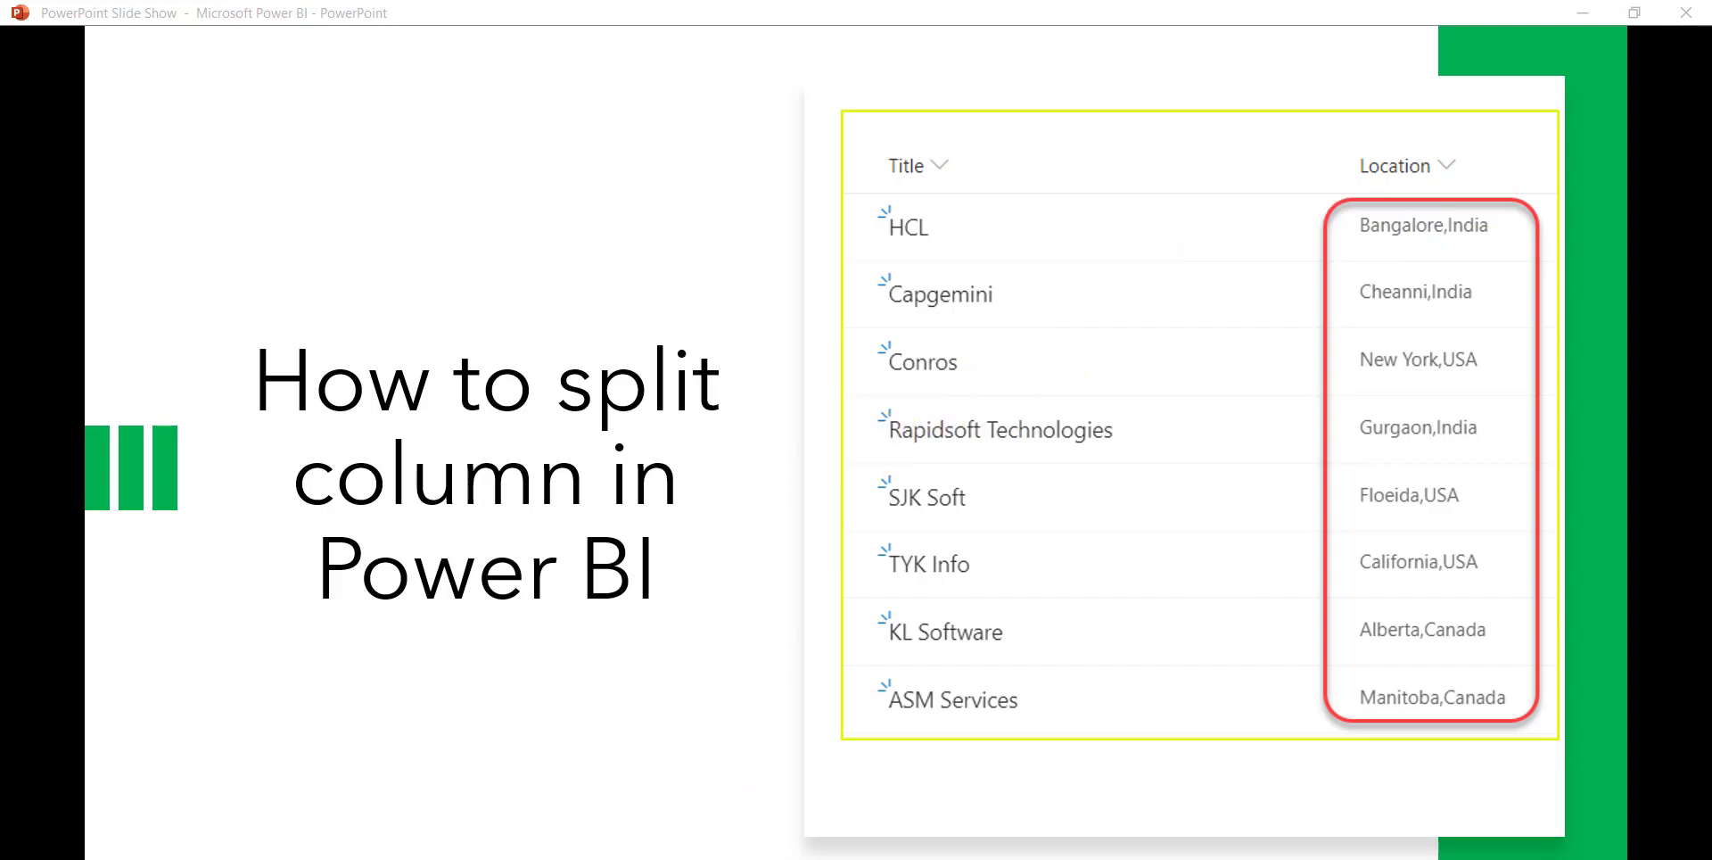
Exit the PowerPoint slide show to reach the SharePoint TSInfo Clients list.
click(720, 857)
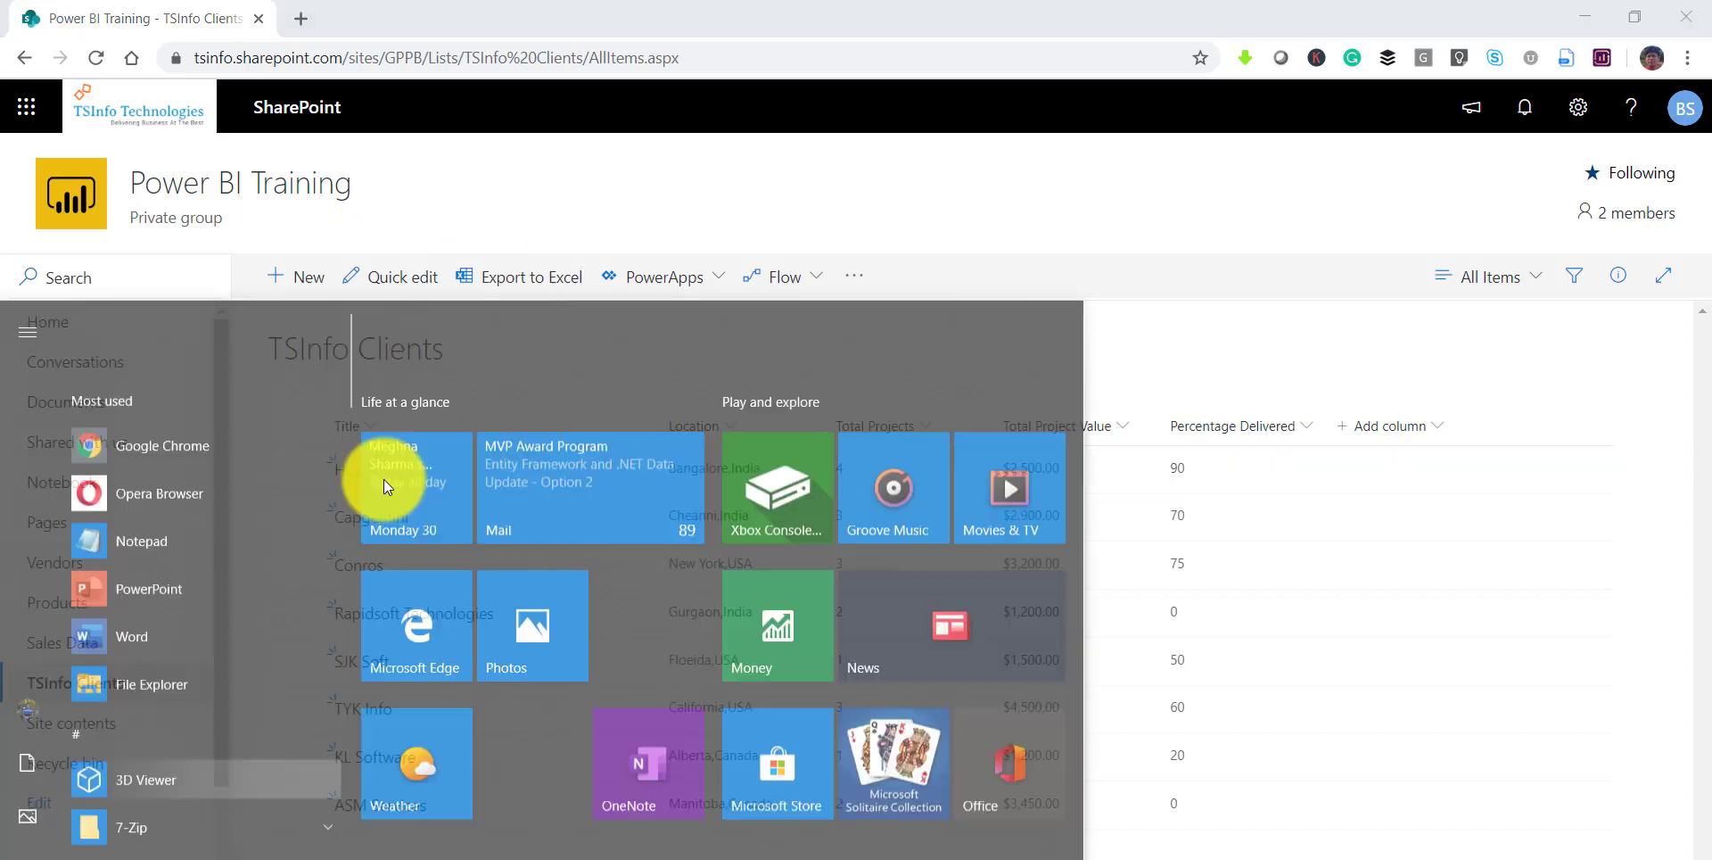
Launch Power BI Desktop from a Start search for 'powe' and dismiss its welcome screen.
text(powe)
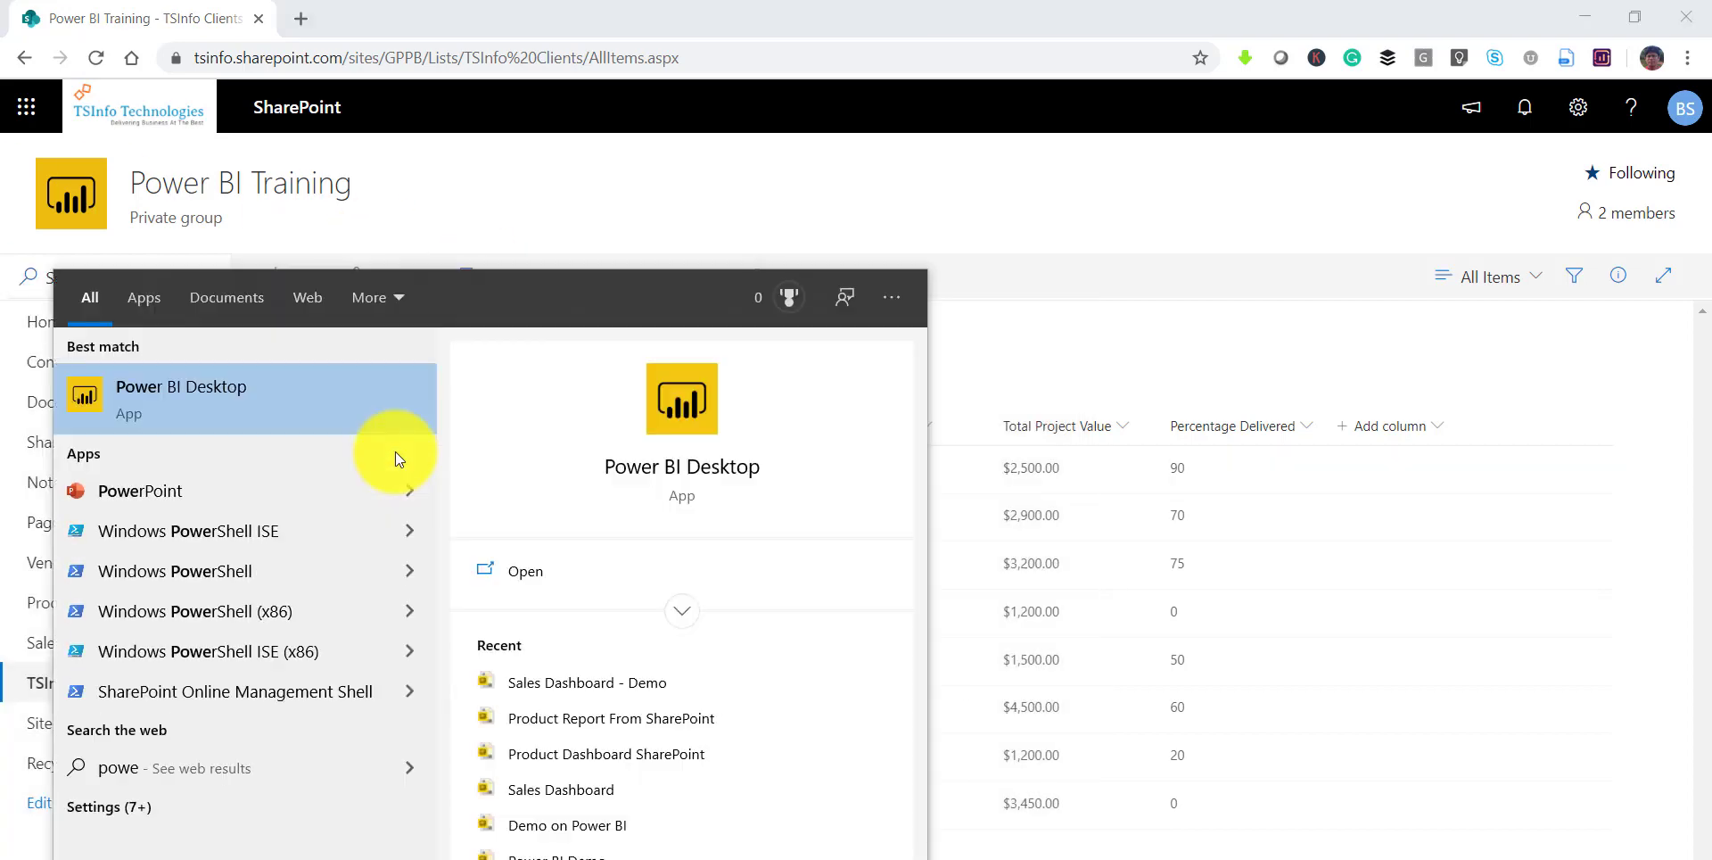
click(544, 566)
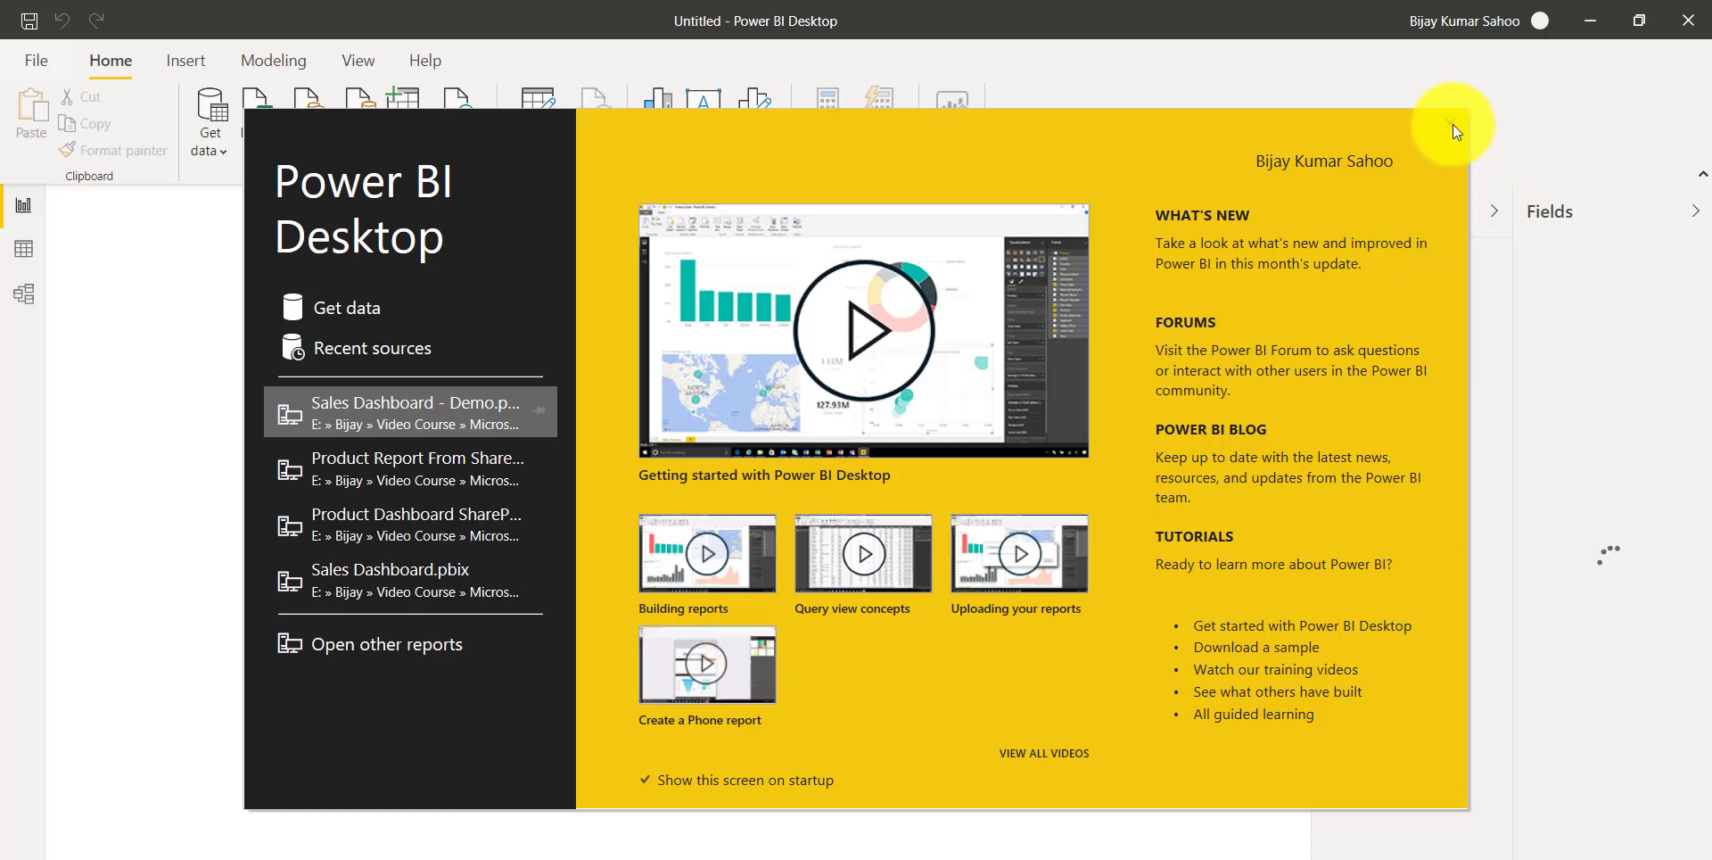
click(1451, 124)
Pick the SharePoint Online List connector from the Online Services data sources.
click(223, 151)
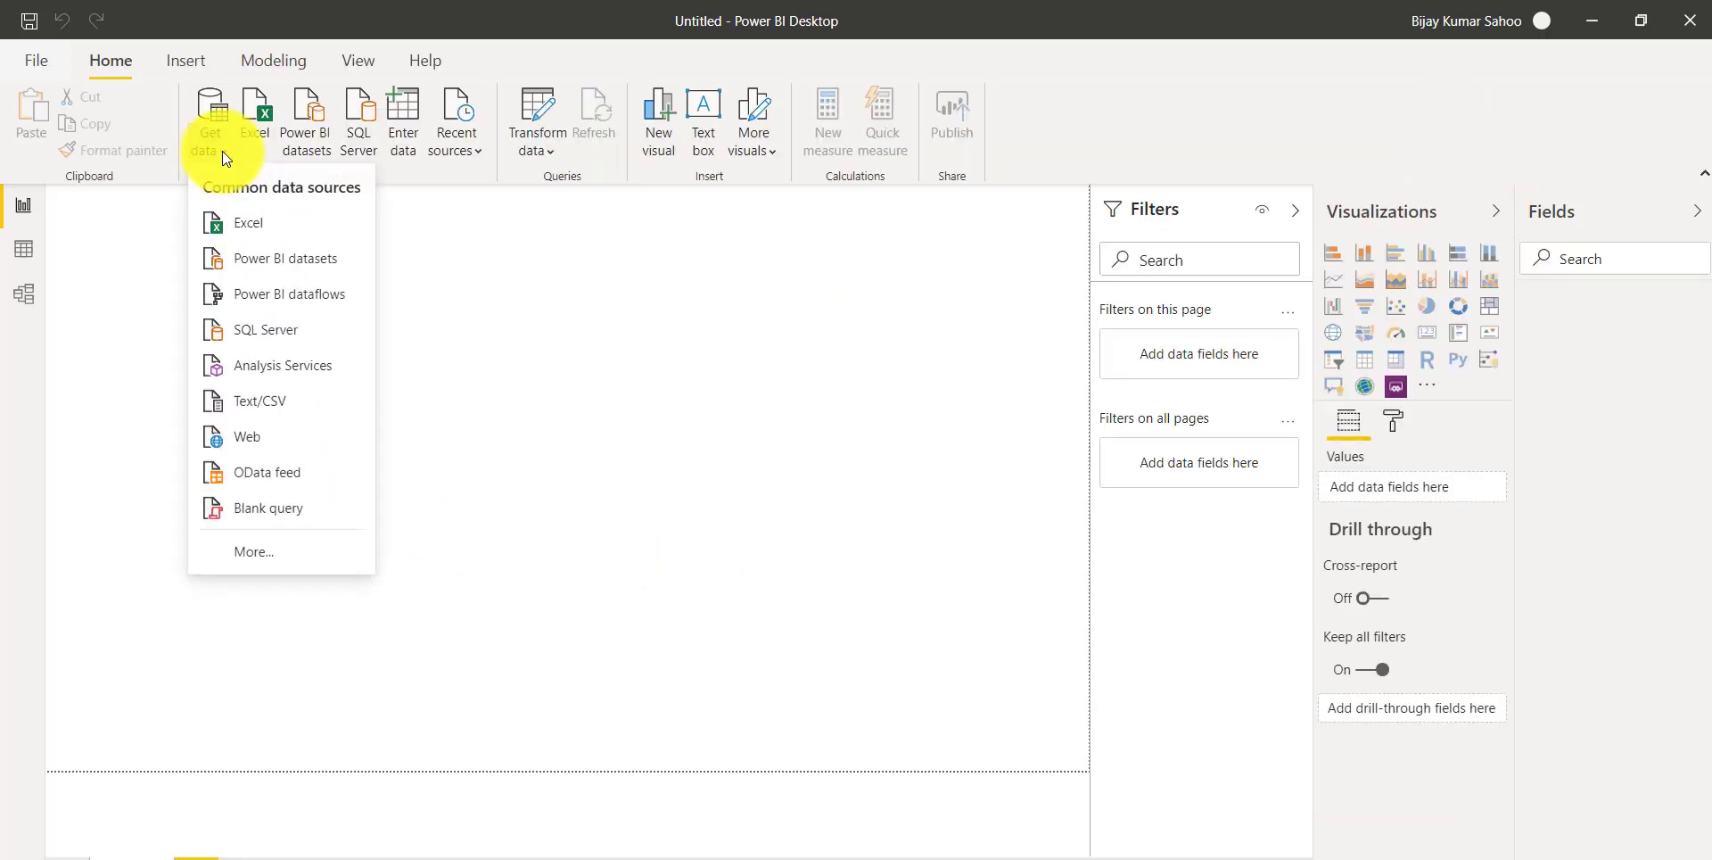
click(269, 546)
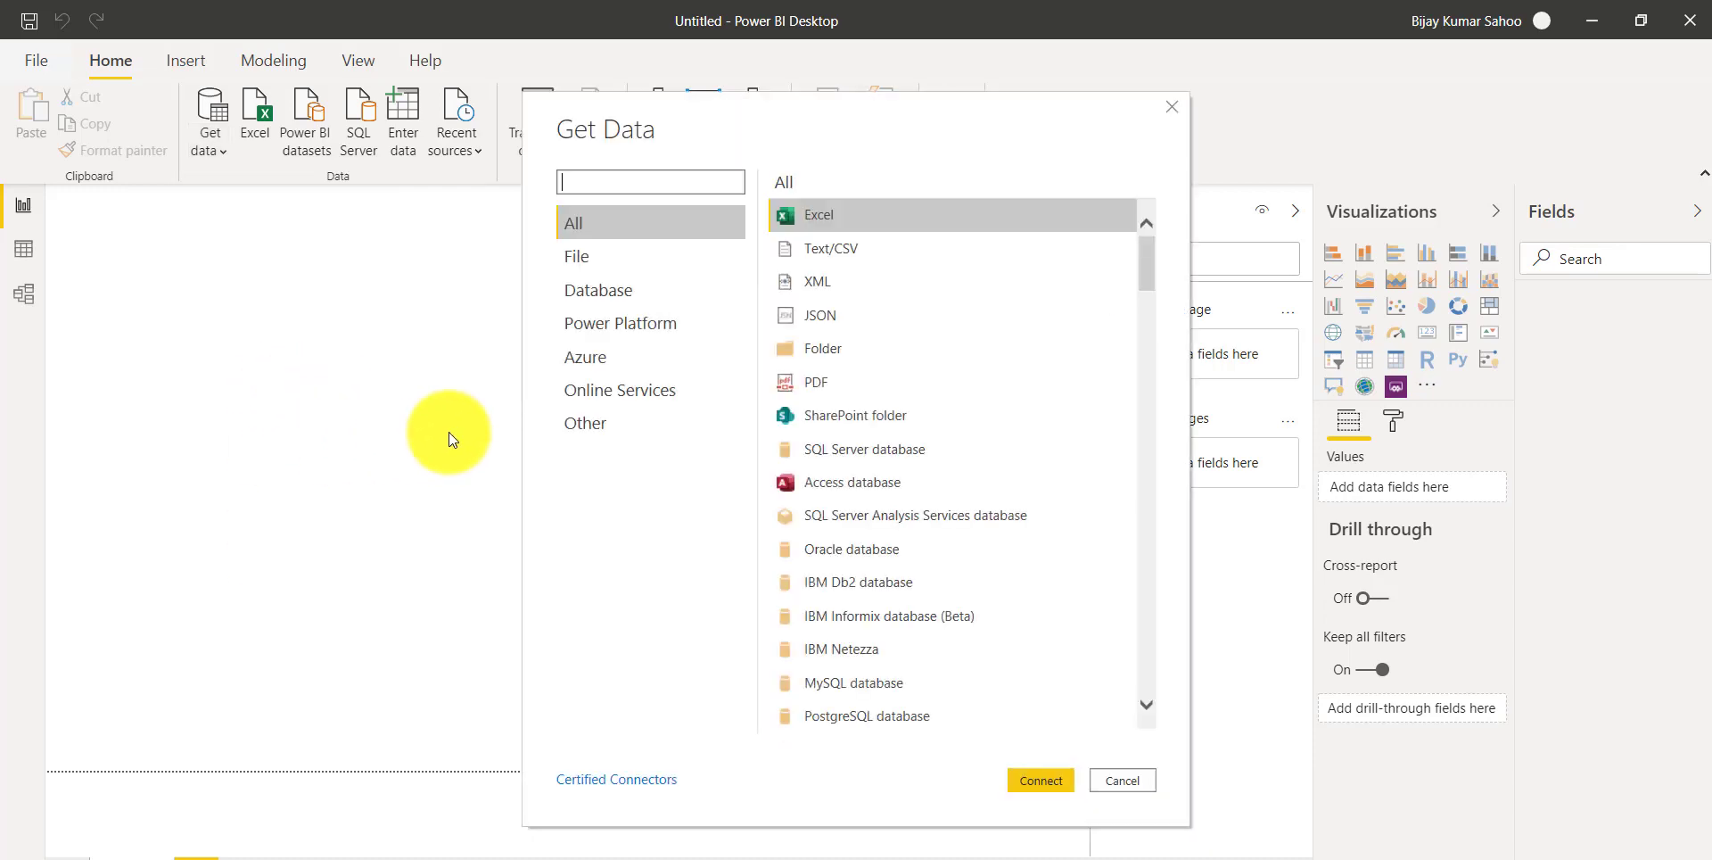
click(633, 390)
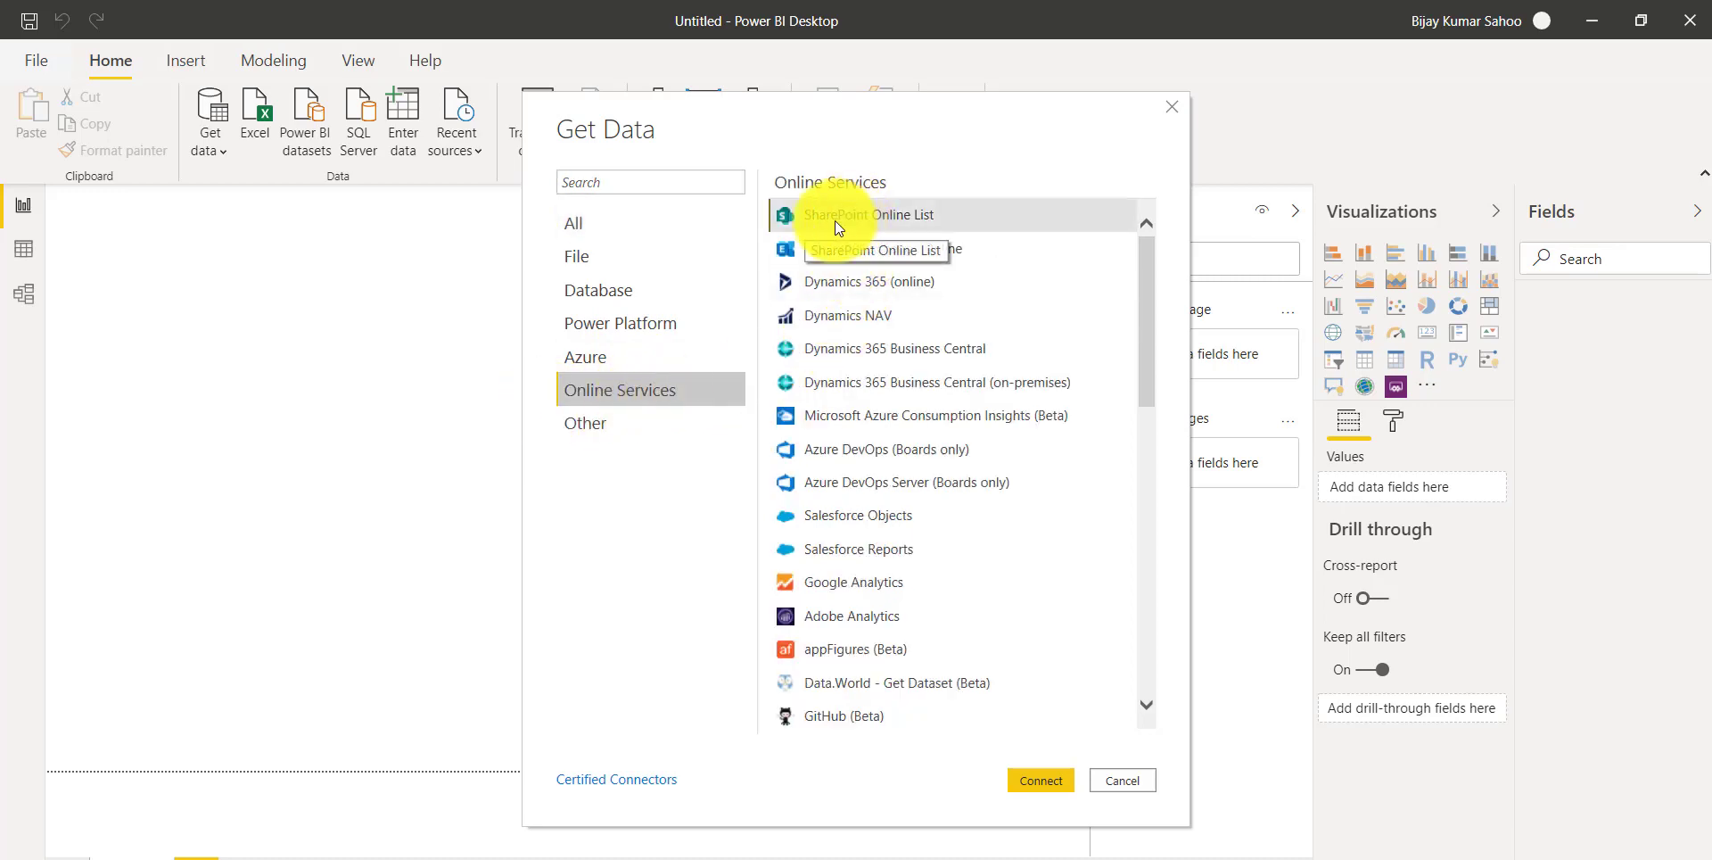
click(941, 218)
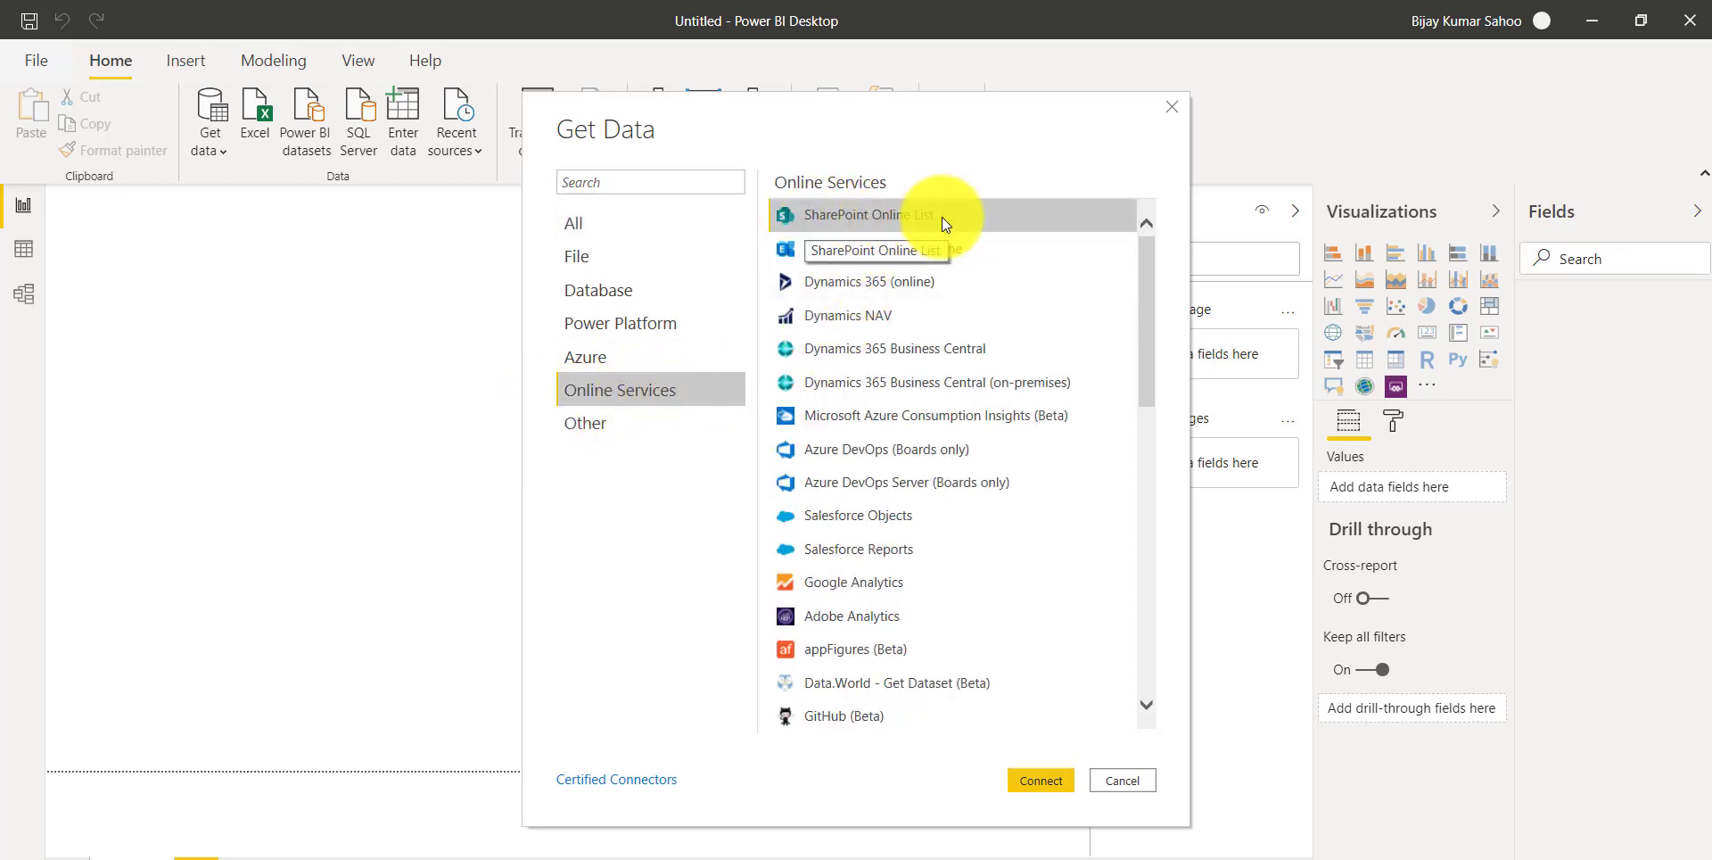
click(1050, 780)
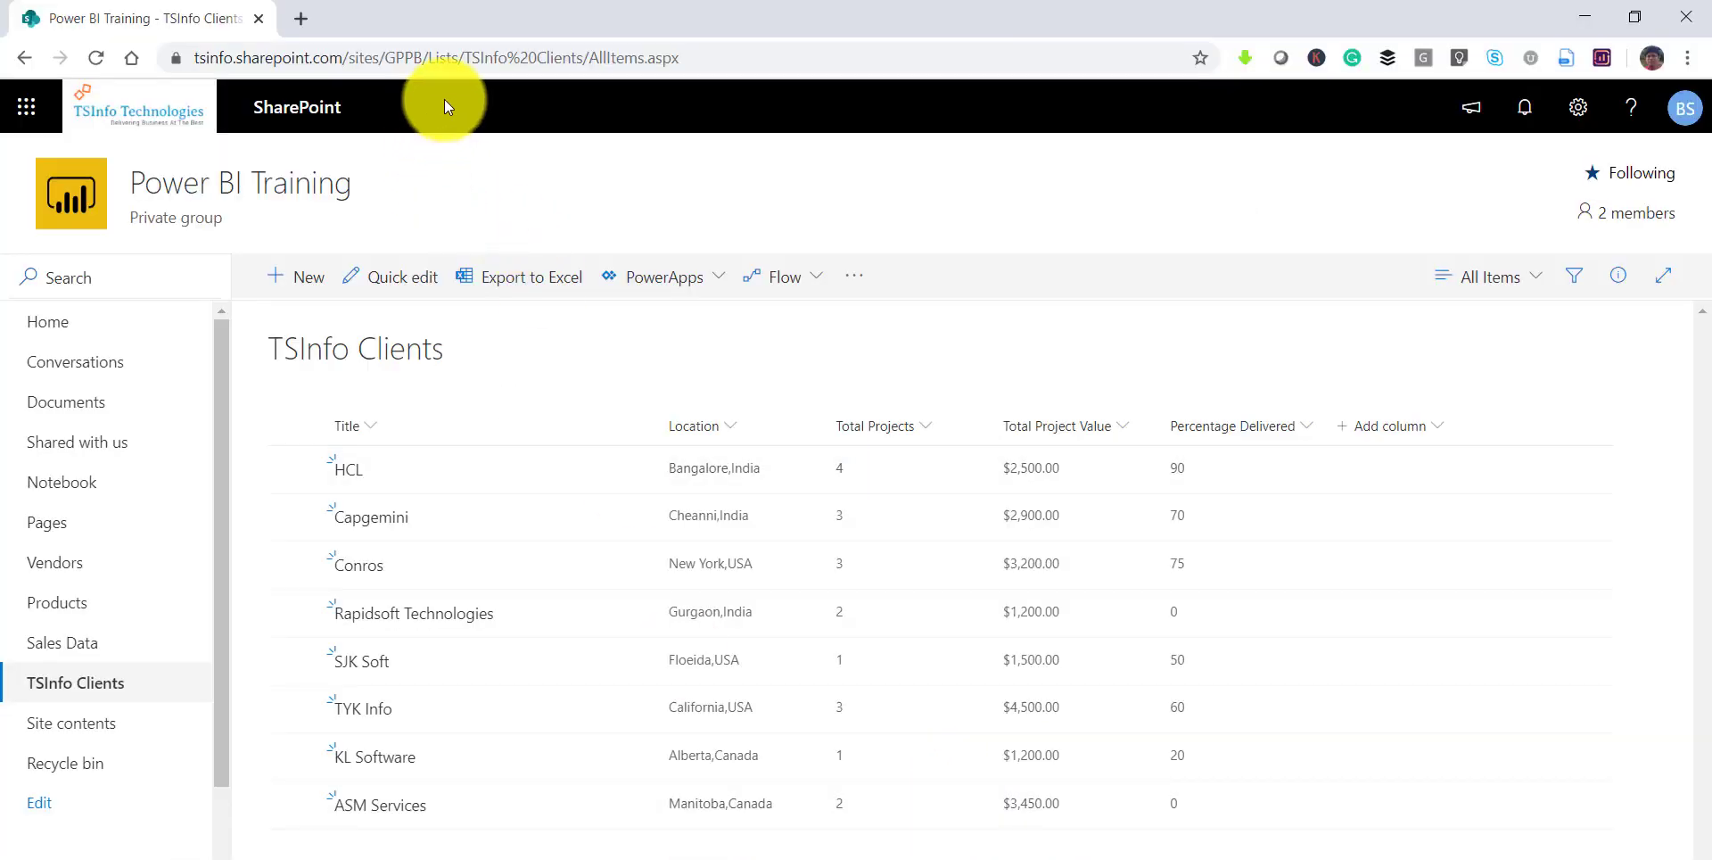
drag(197, 57, 612, 63)
key(ctrl+c)
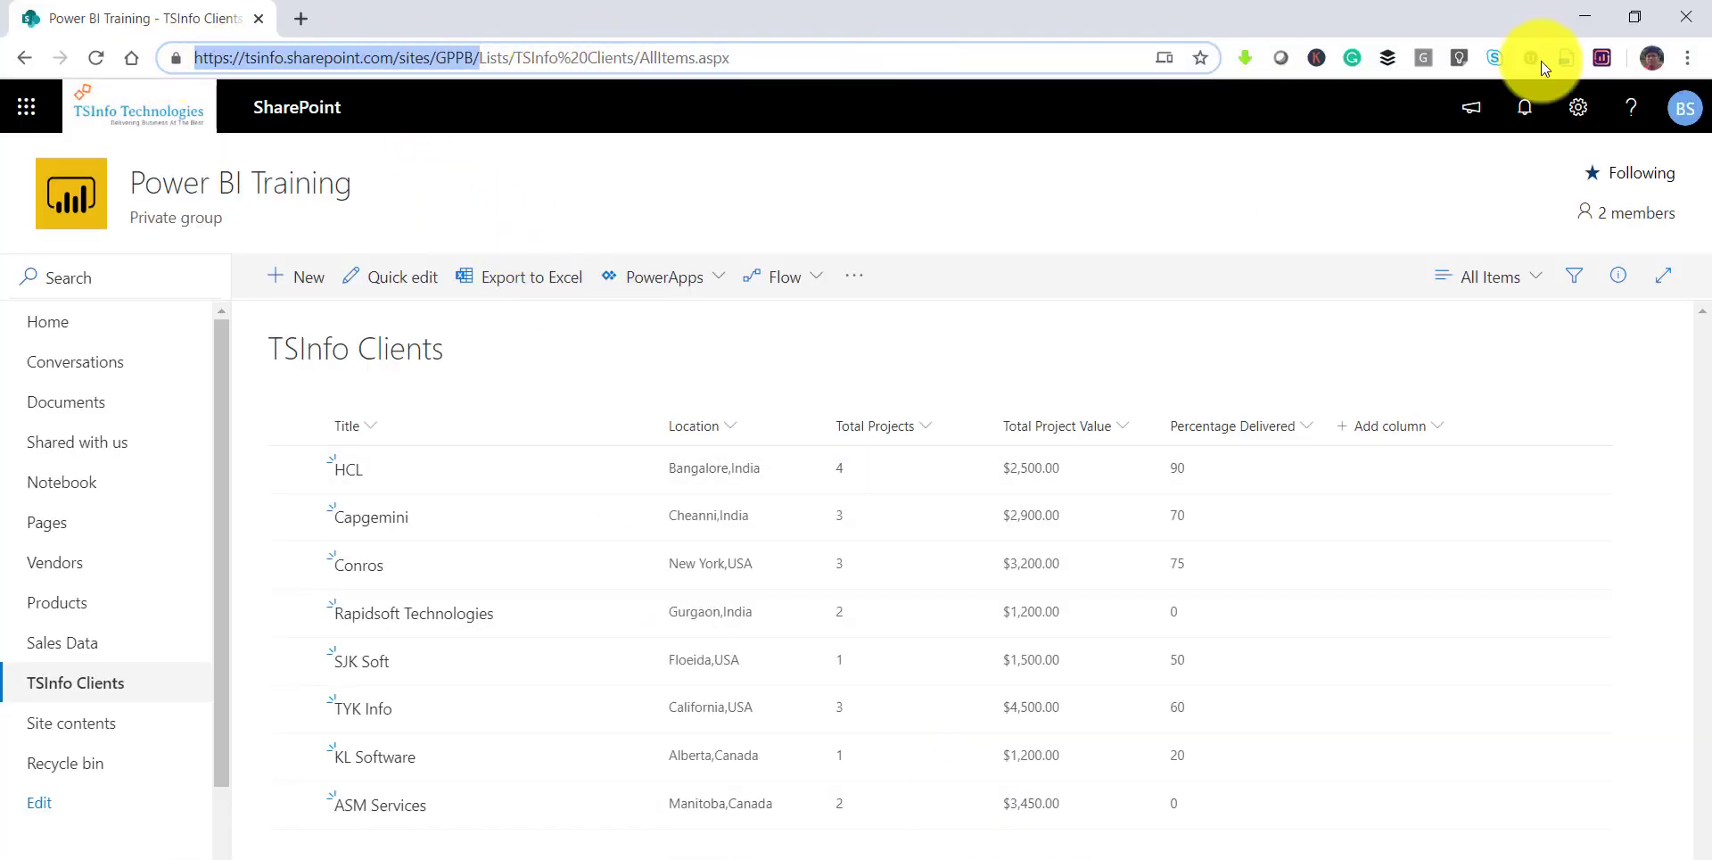
click(1585, 17)
click(908, 428)
key(ctrl+v)
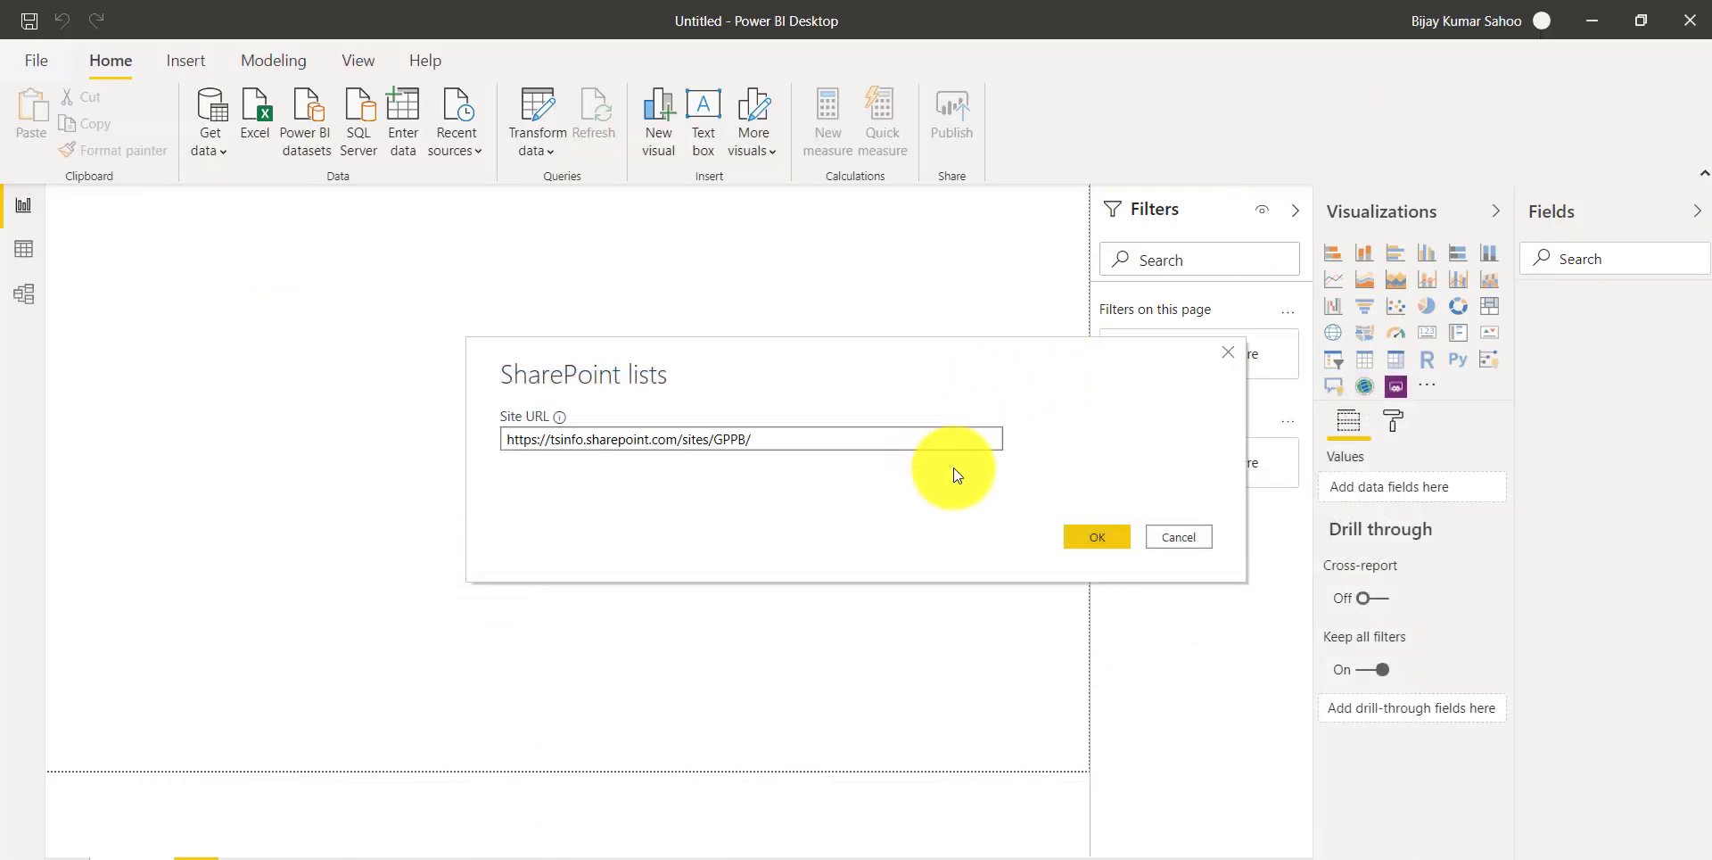
click(1097, 541)
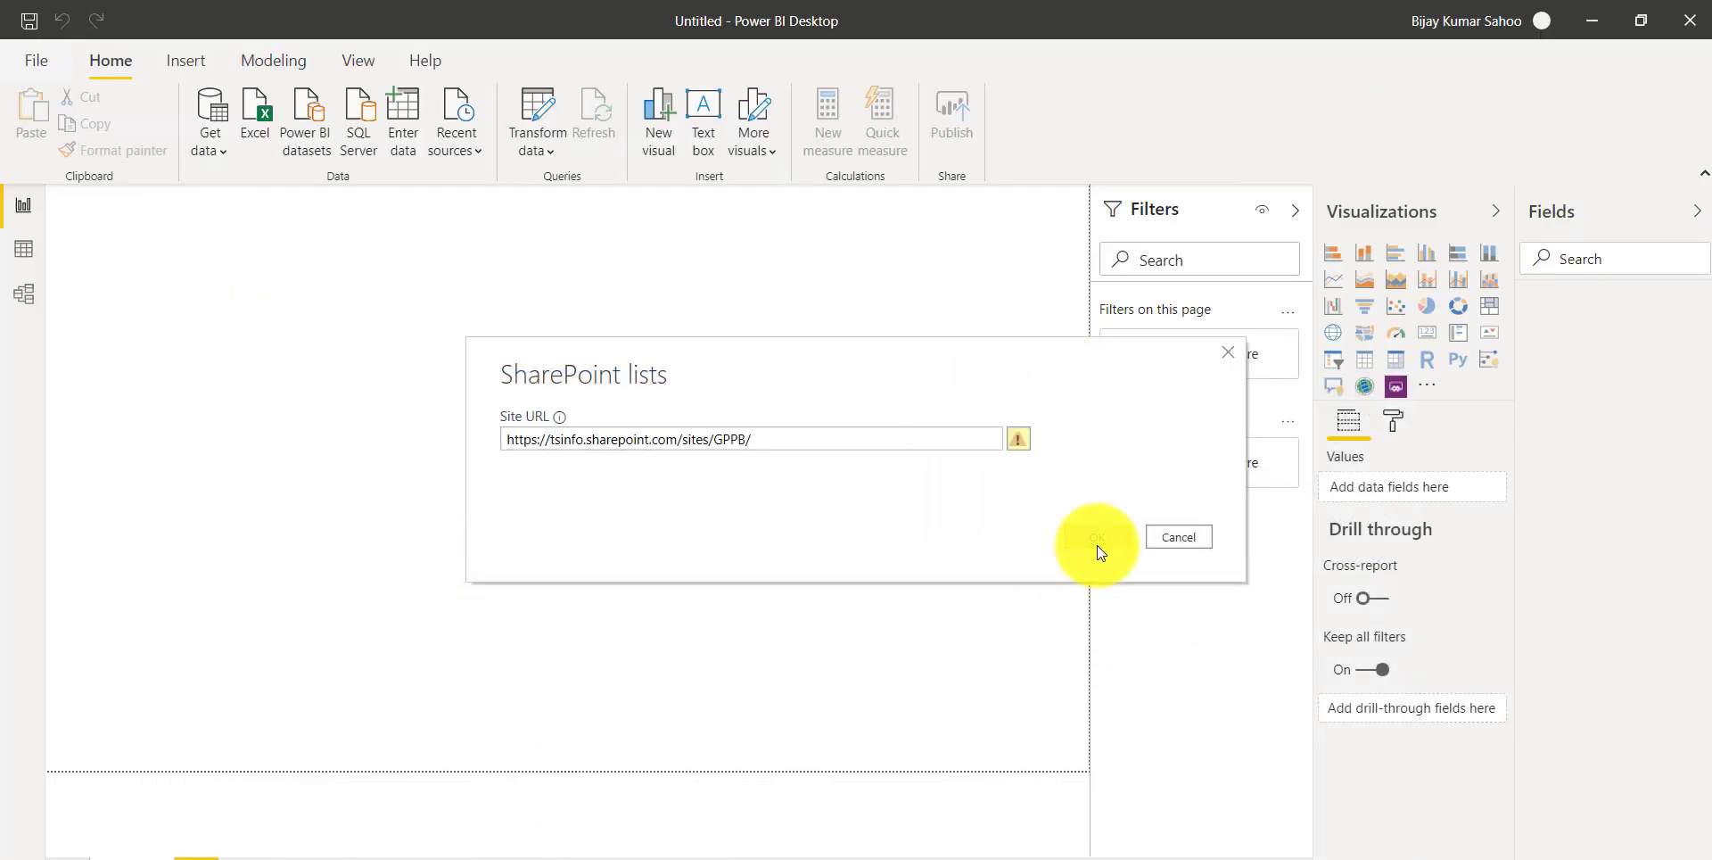
click(897, 445)
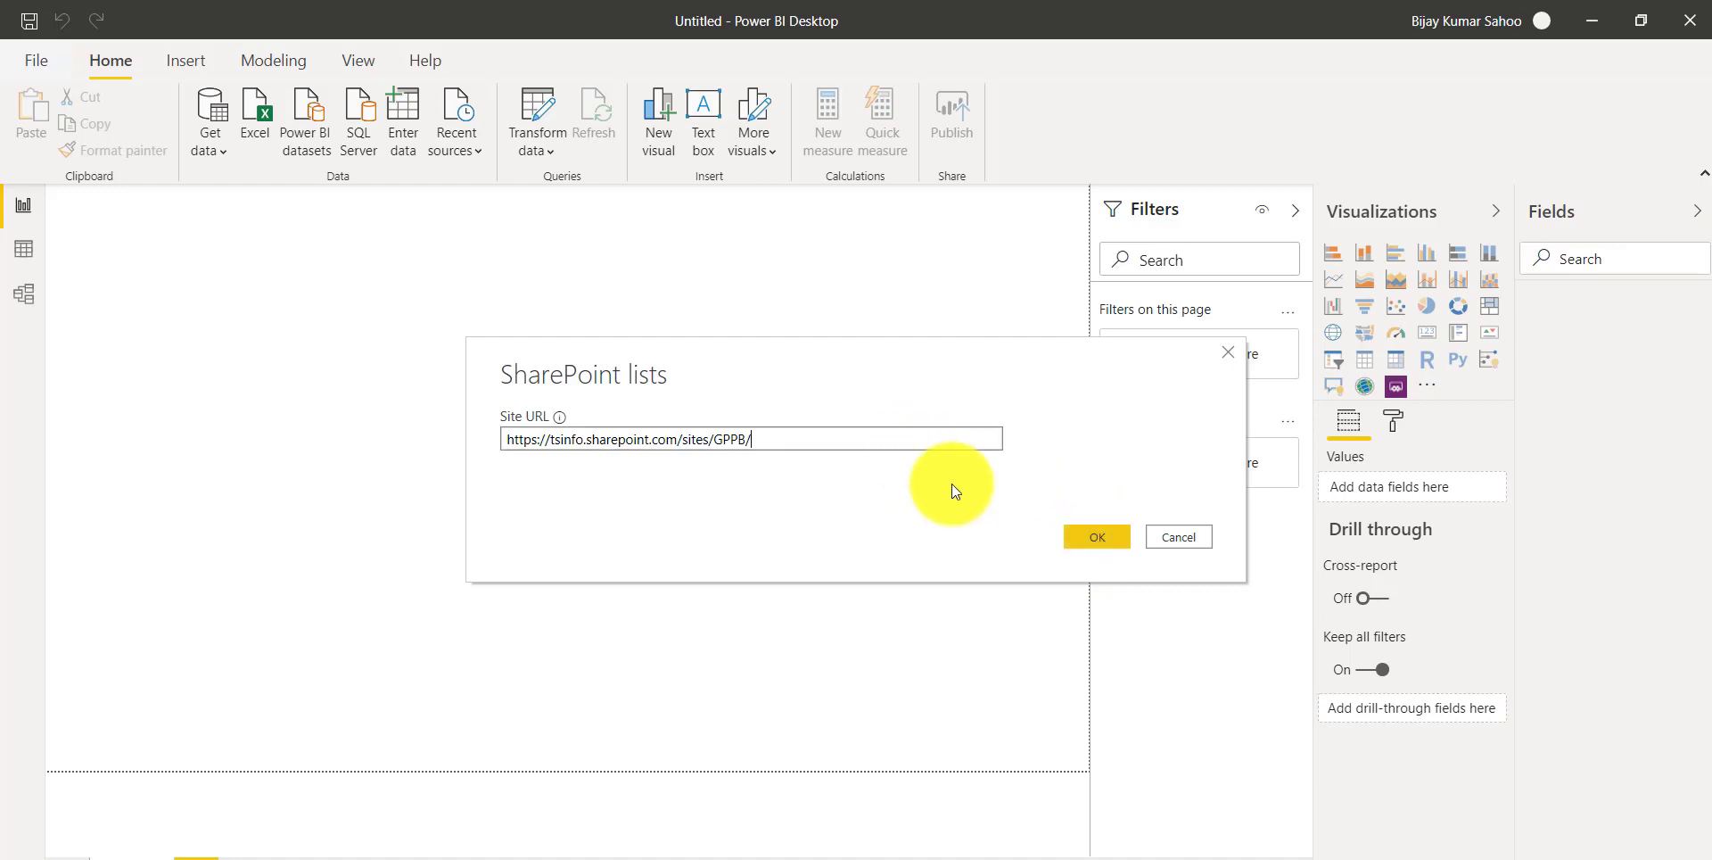
click(1110, 534)
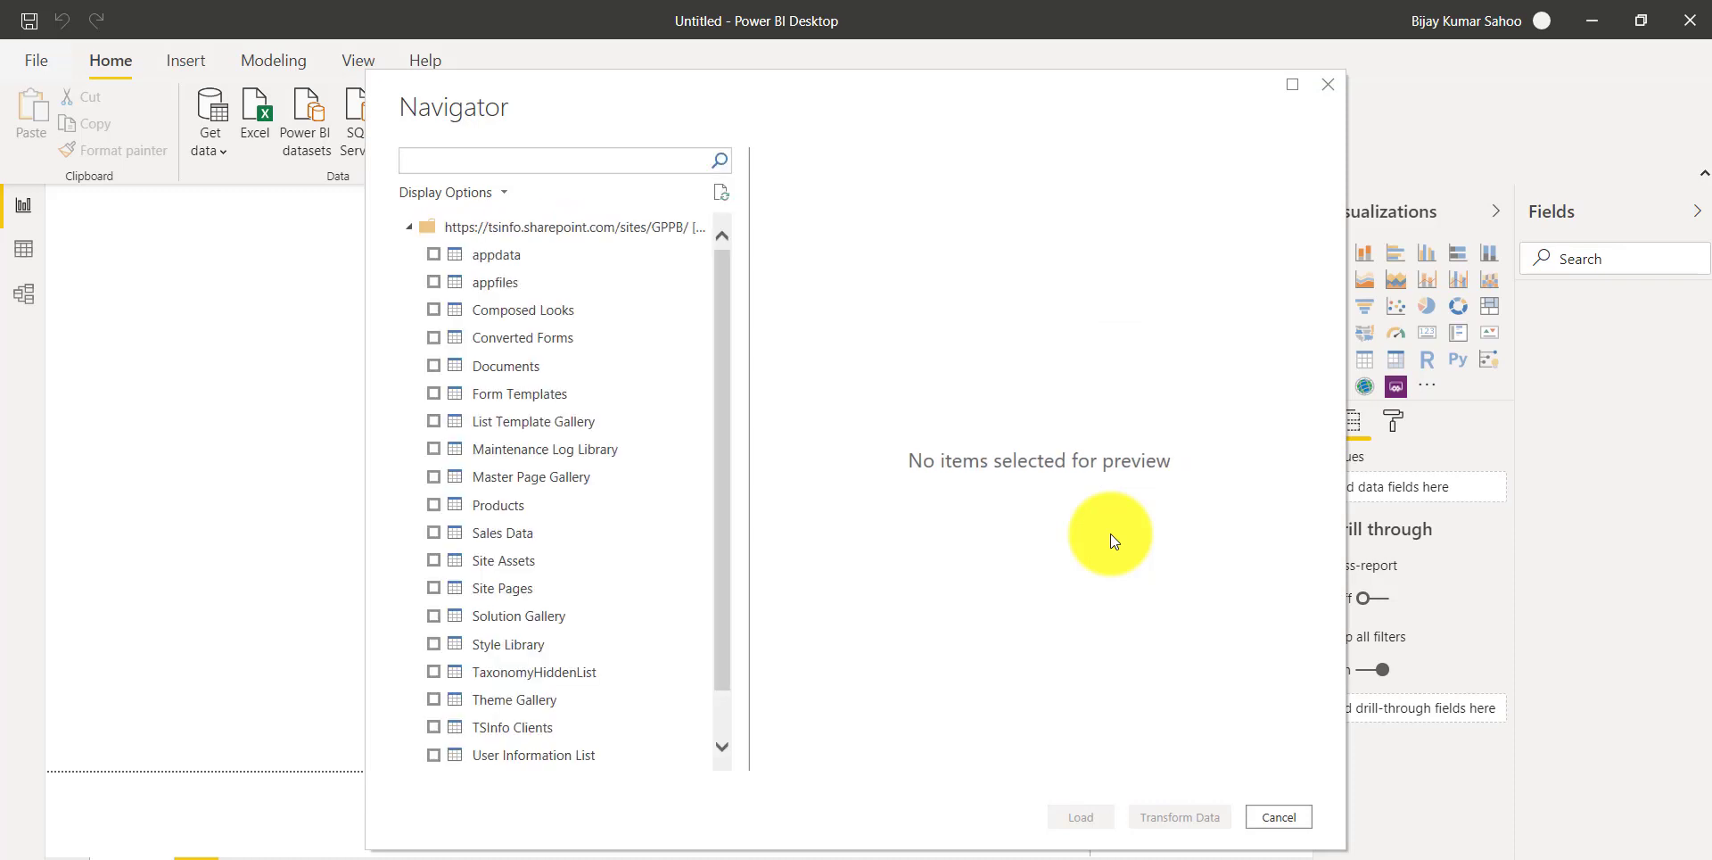
Tick the TSInfo Clients list in Navigator and load it into the Power Query Editor with Transform Data.
scroll(494, 588, down, 1)
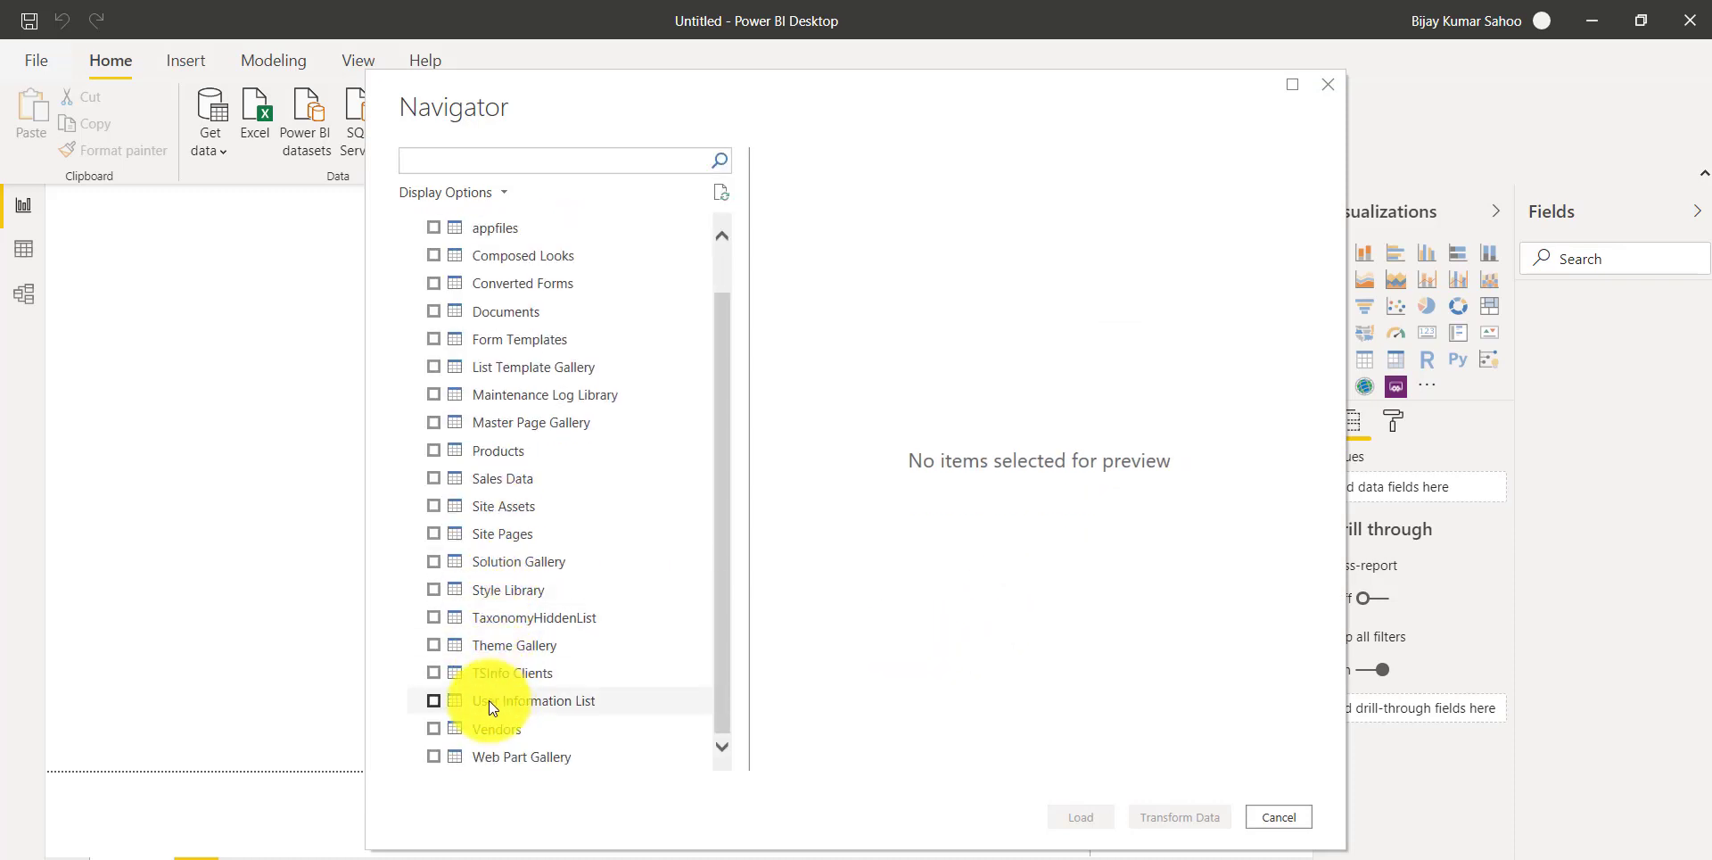
click(435, 674)
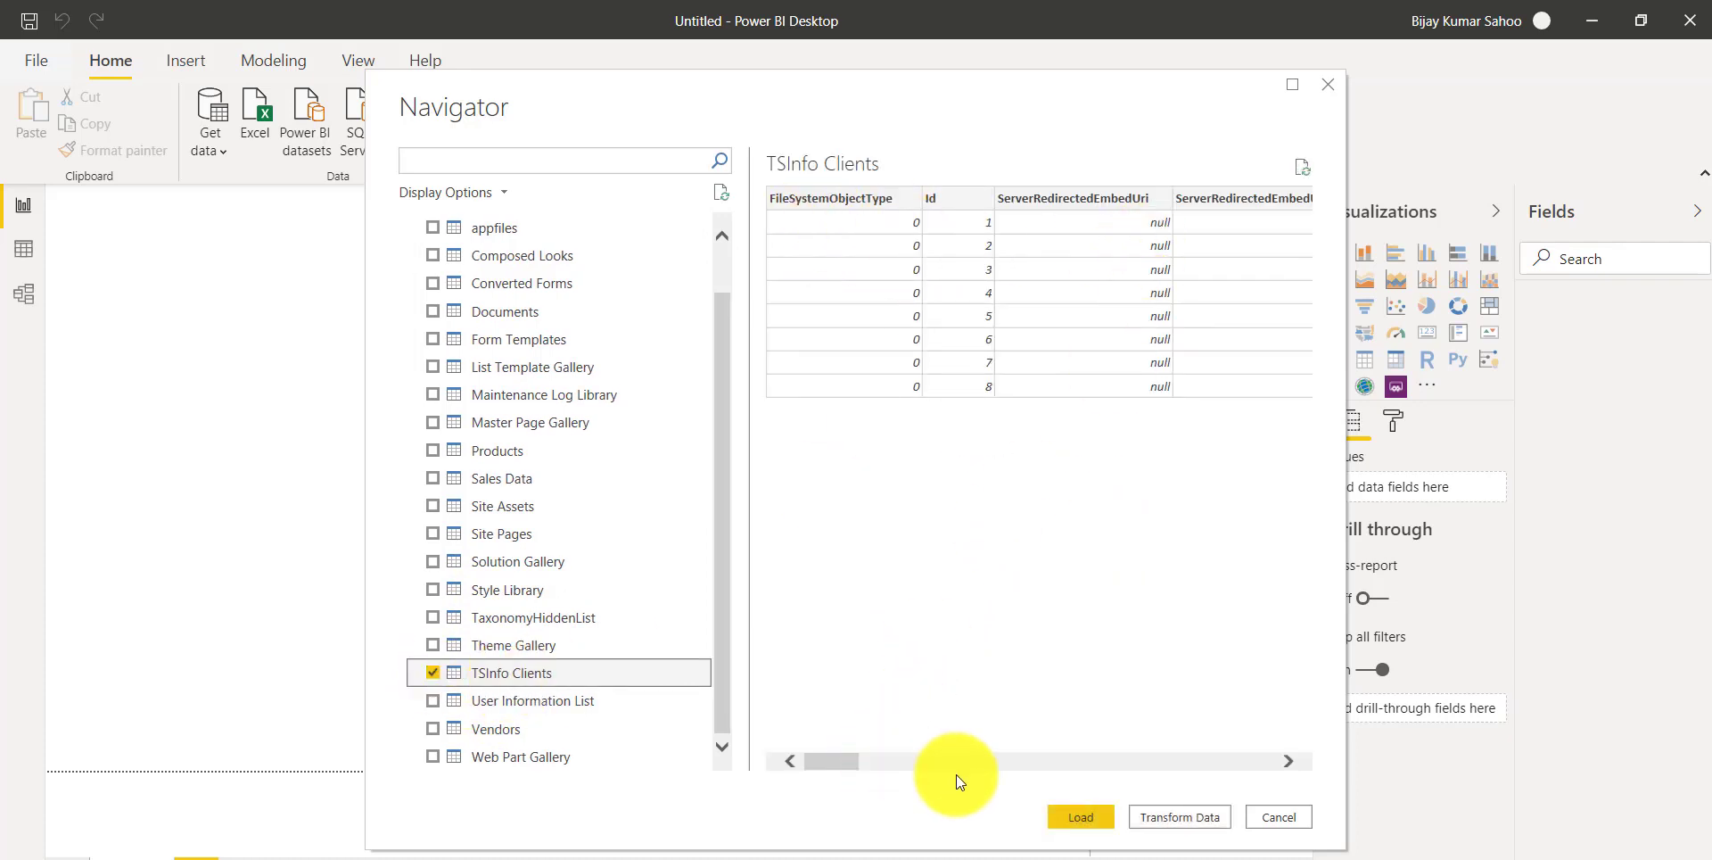
click(1193, 818)
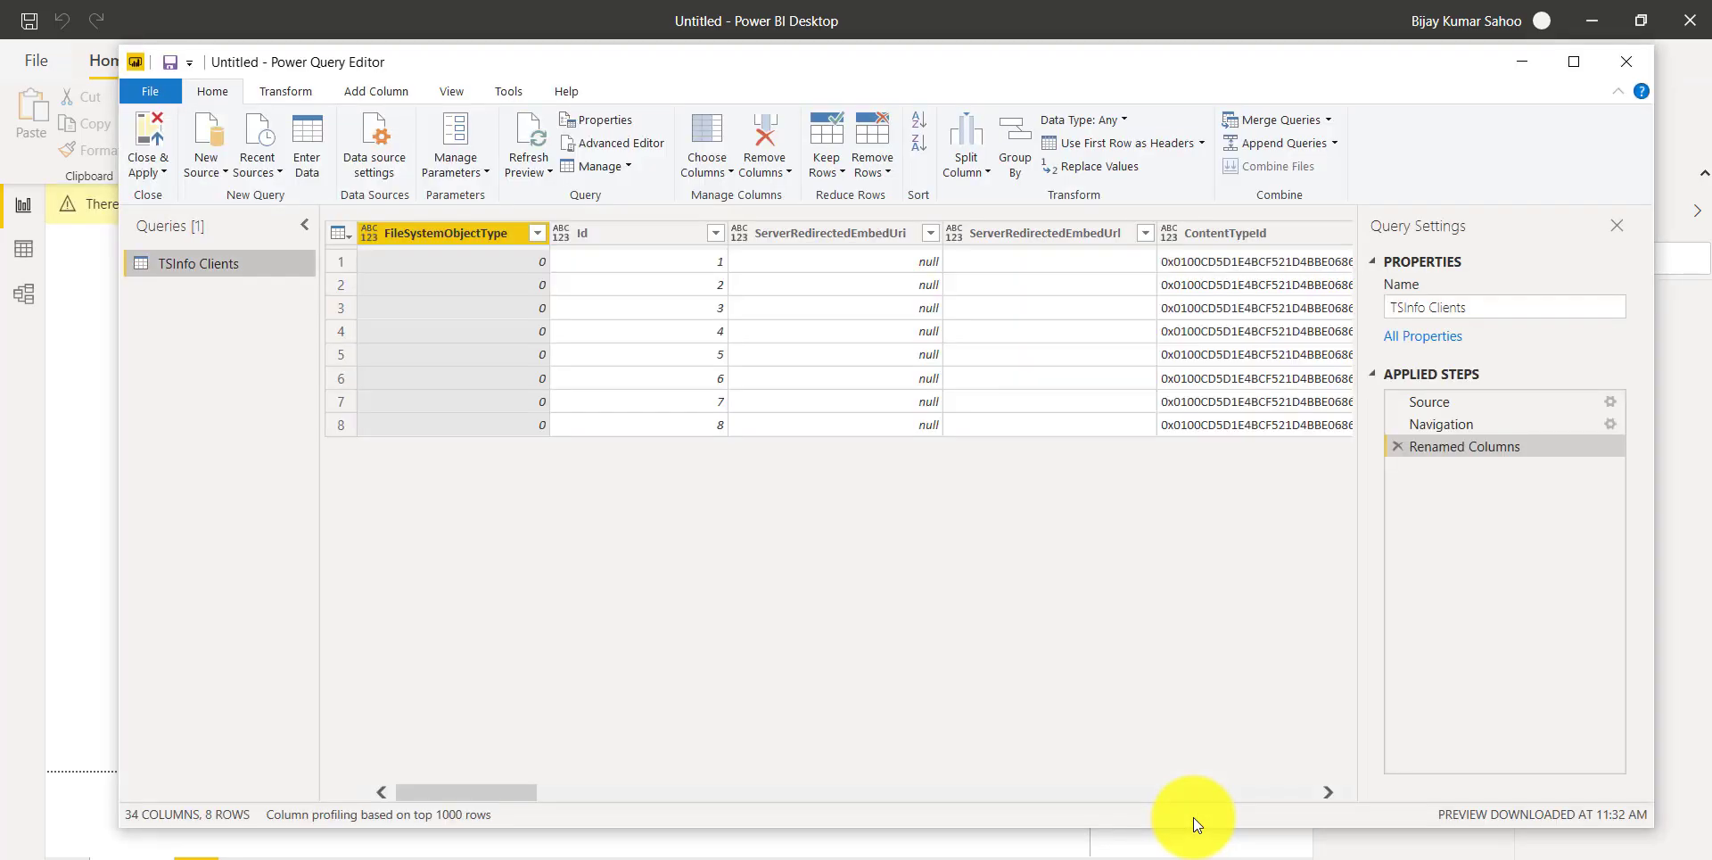
Remove the FileSystemObjectType column from the TSInfo Clients query.
drag(465, 790, 399, 766)
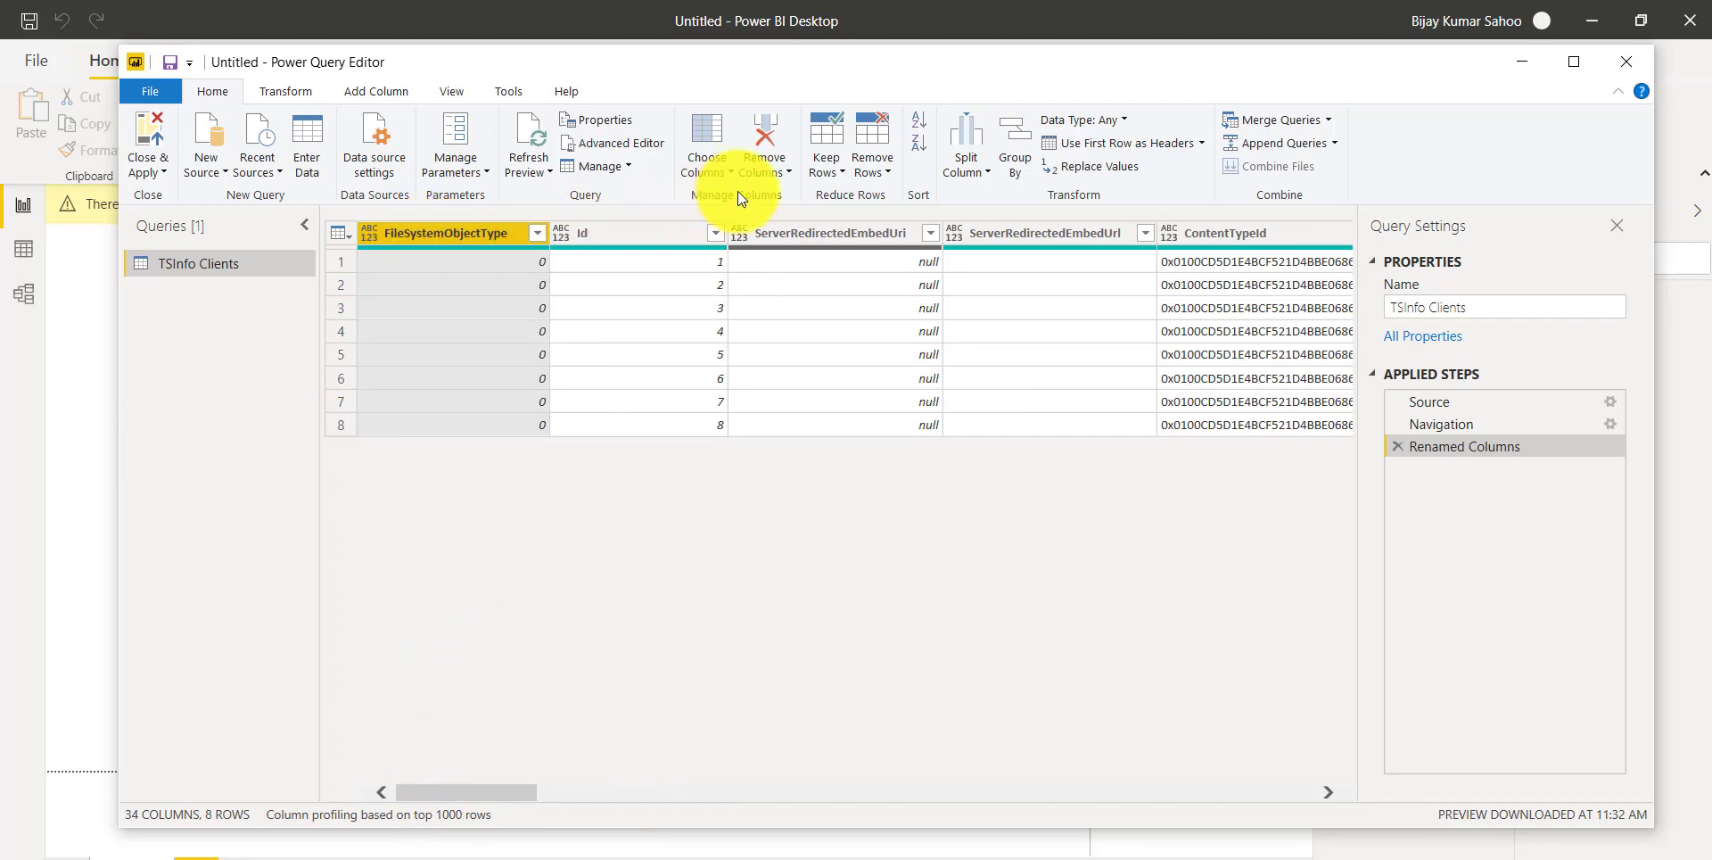
click(767, 131)
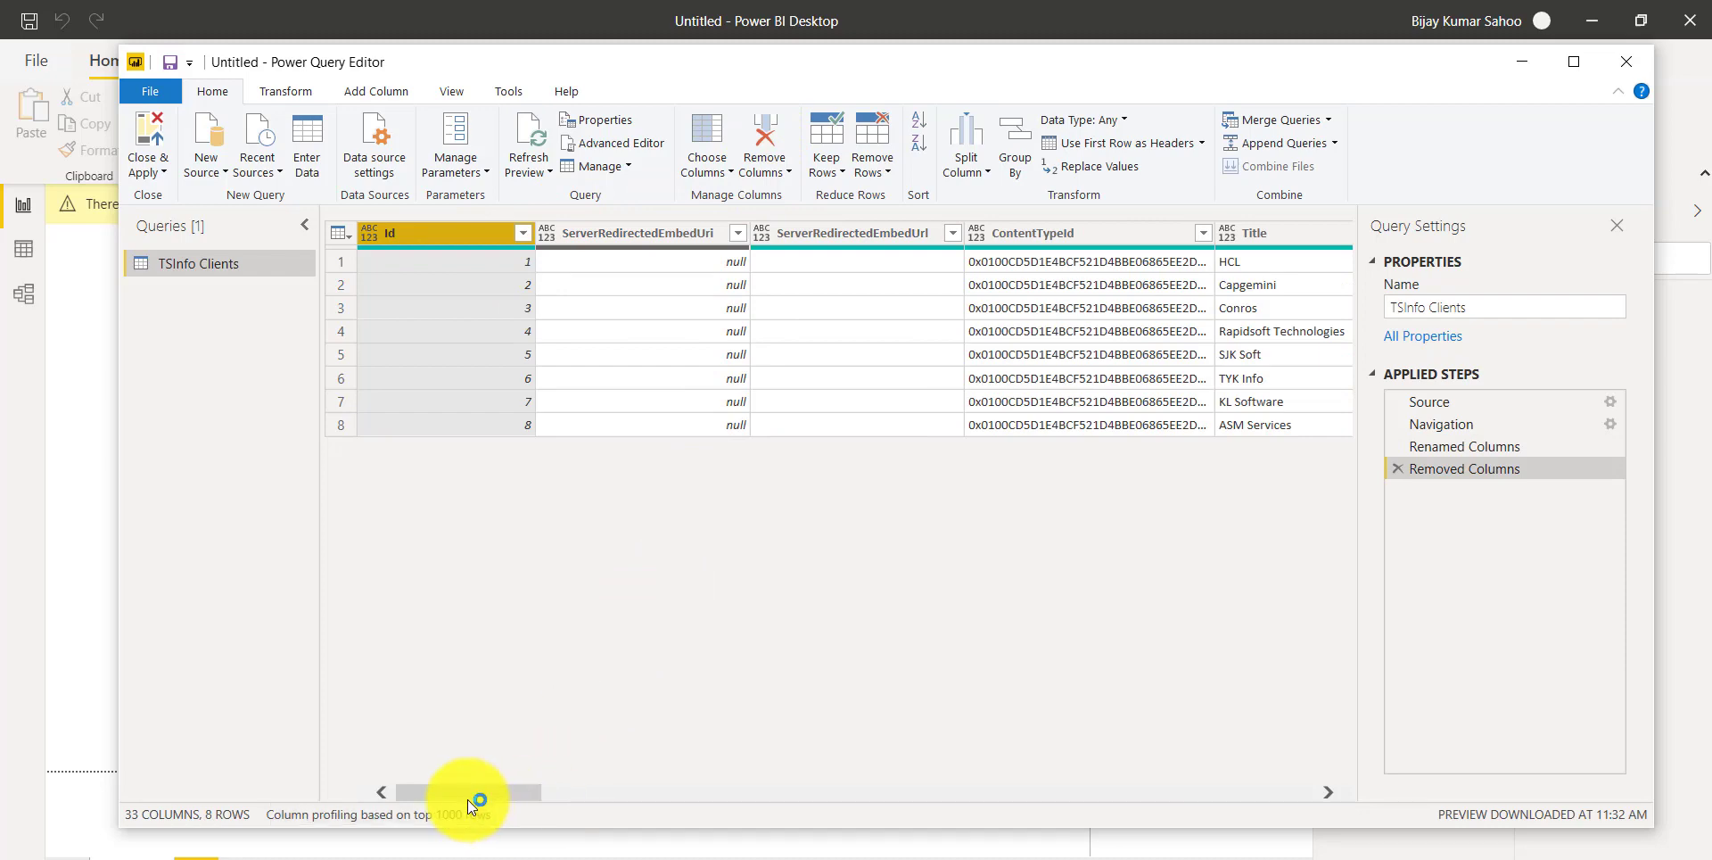
drag(446, 798, 613, 792)
click(1065, 237)
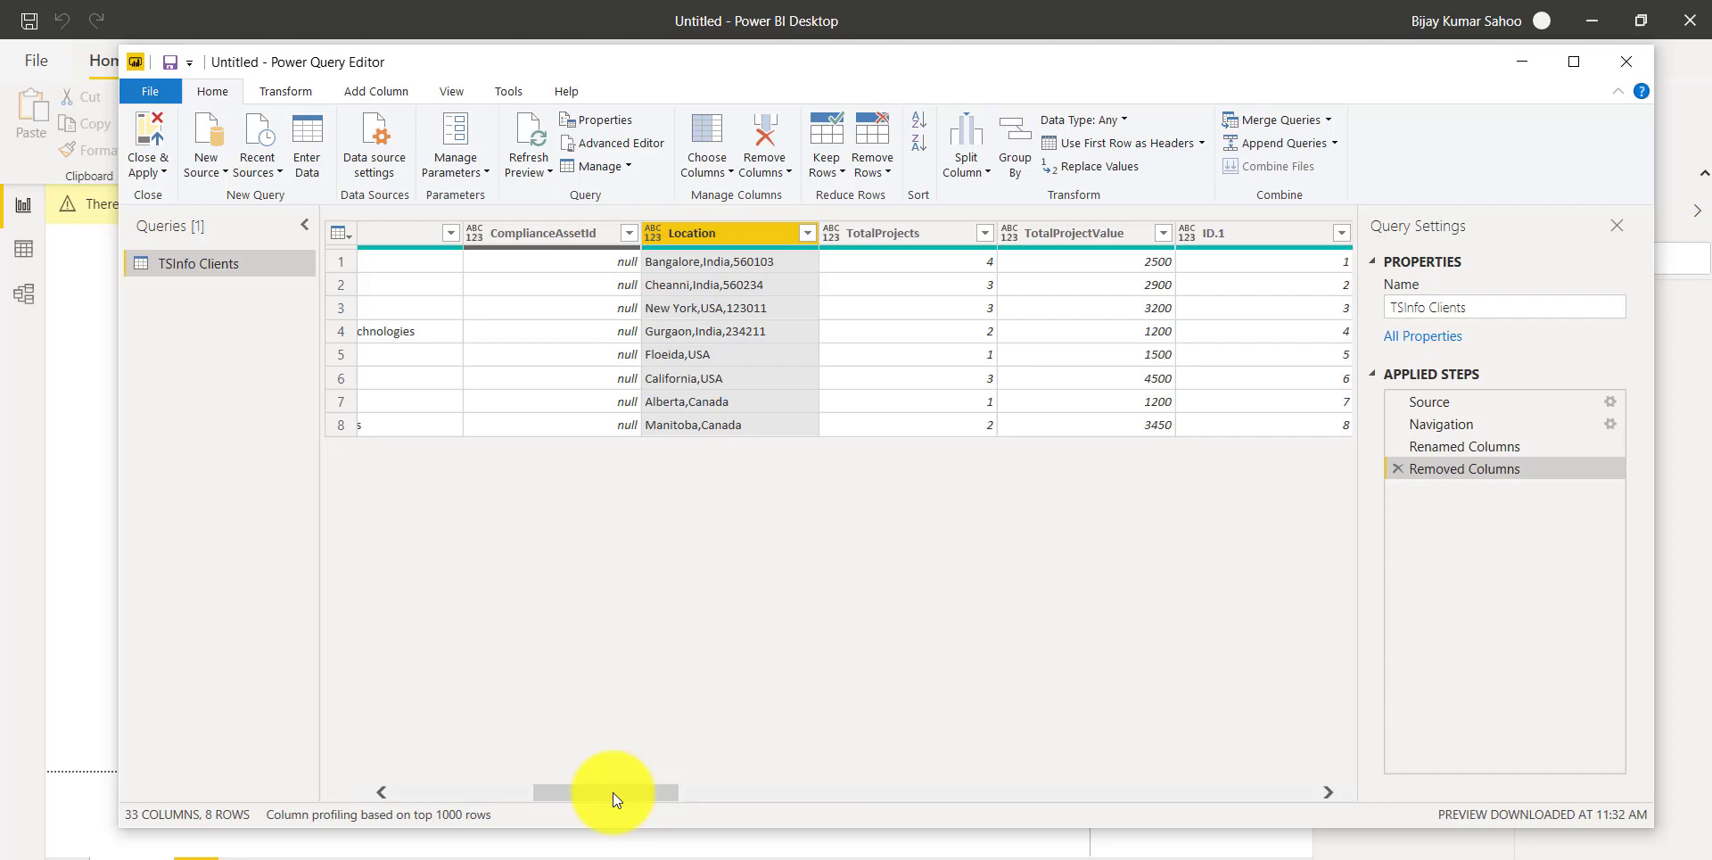
Duplicate Location into a Location - Copy column and refresh the preview to show it.
right_click(716, 227)
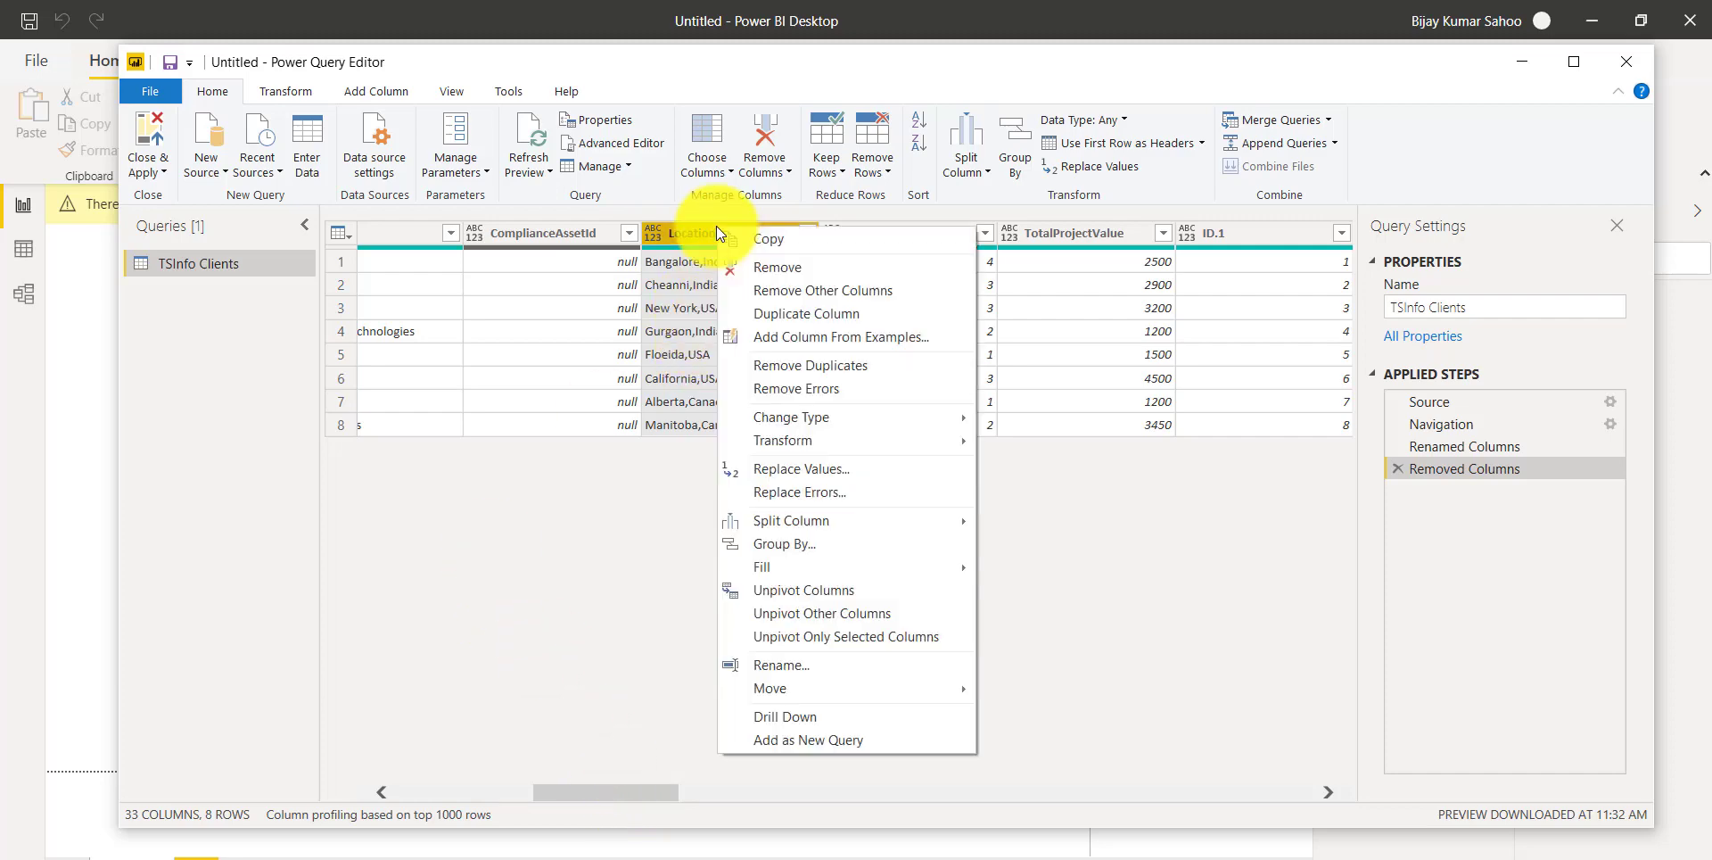
click(791, 314)
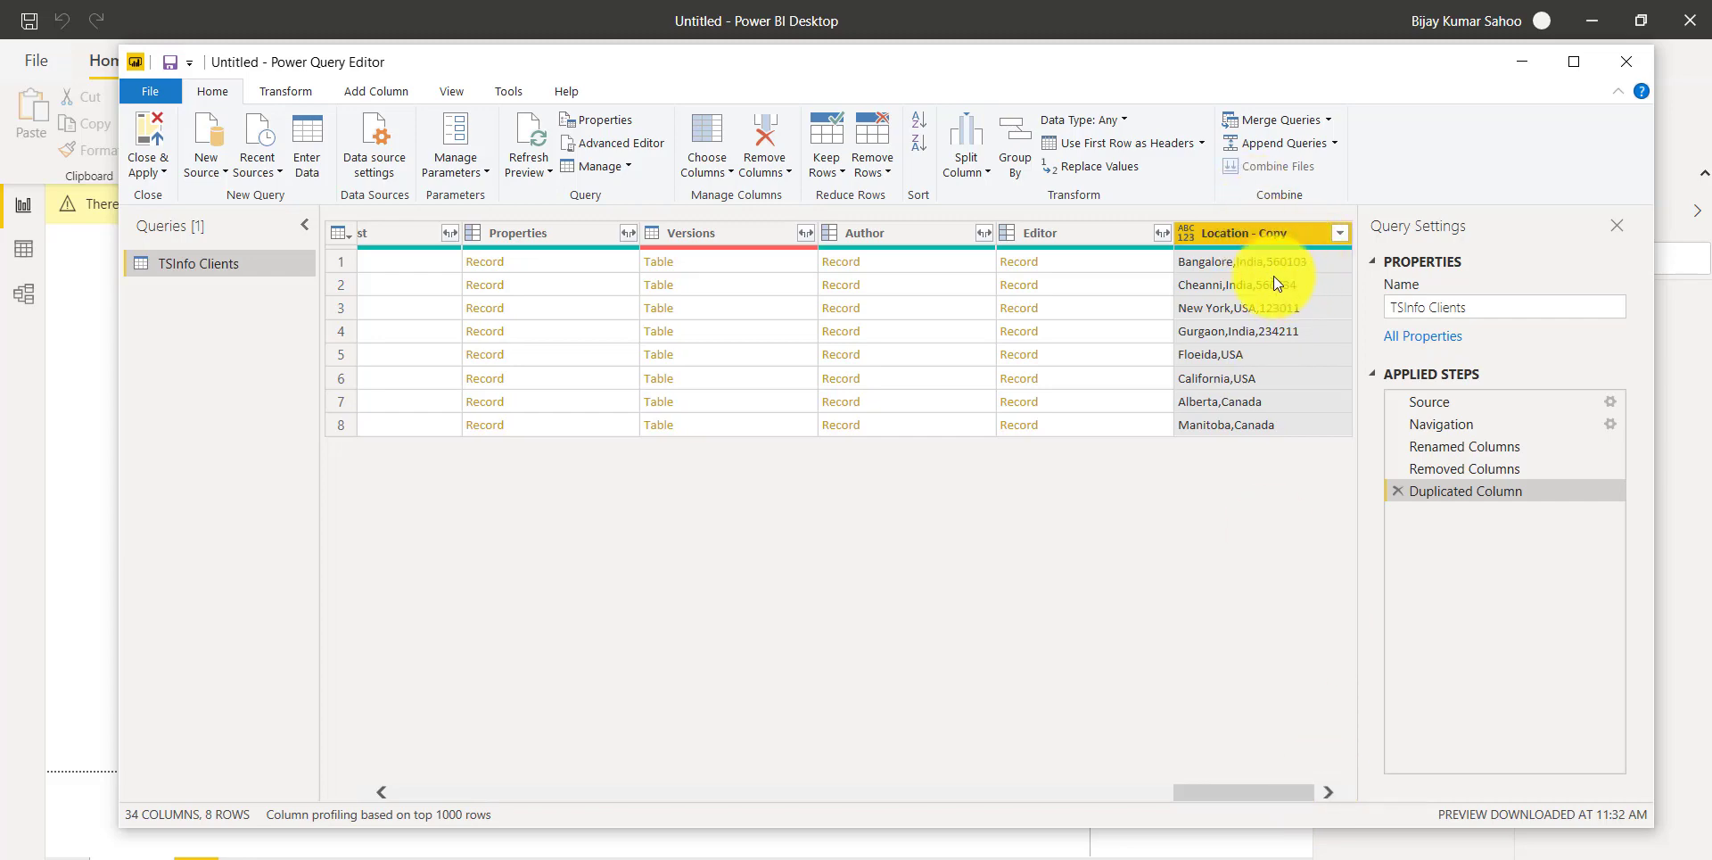
click(550, 171)
click(561, 213)
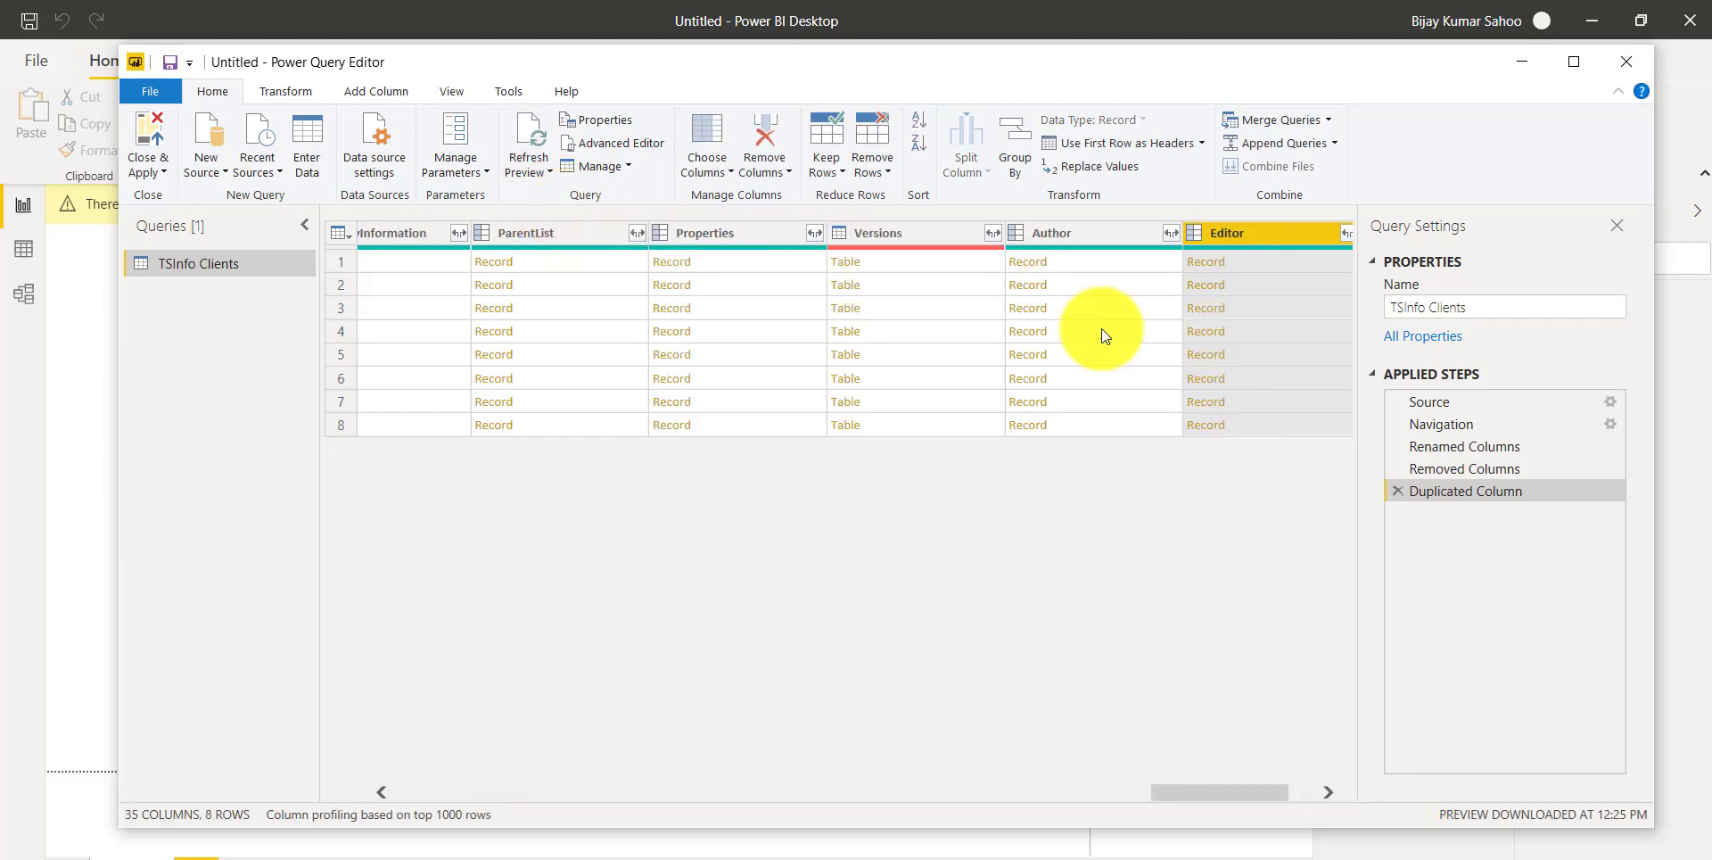
click(1330, 790)
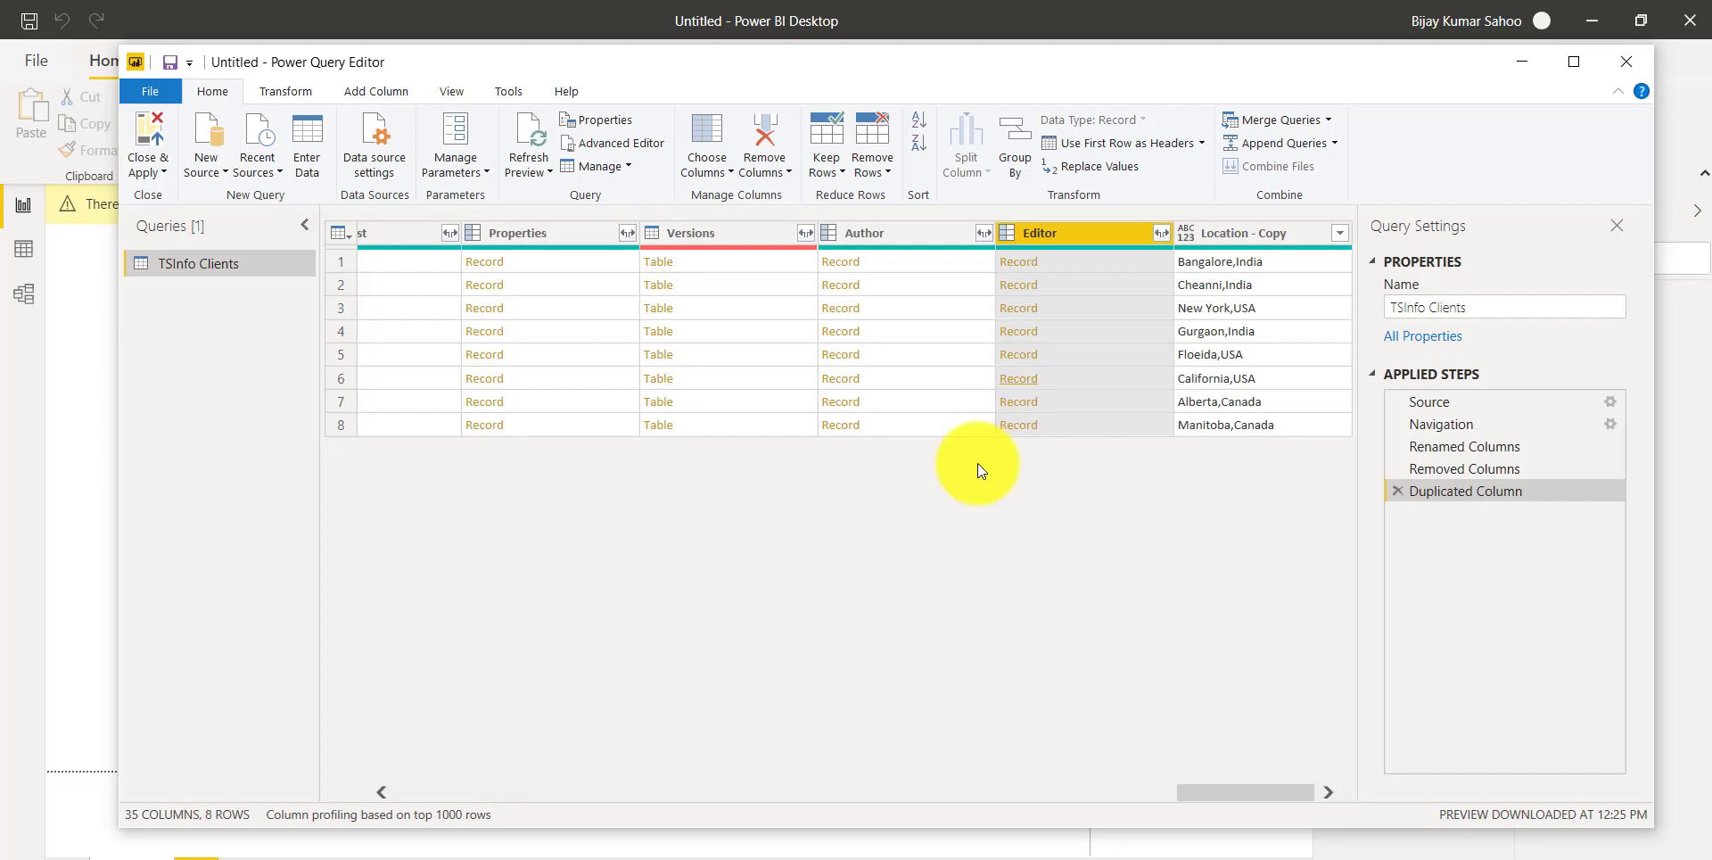
drag(1189, 793, 559, 715)
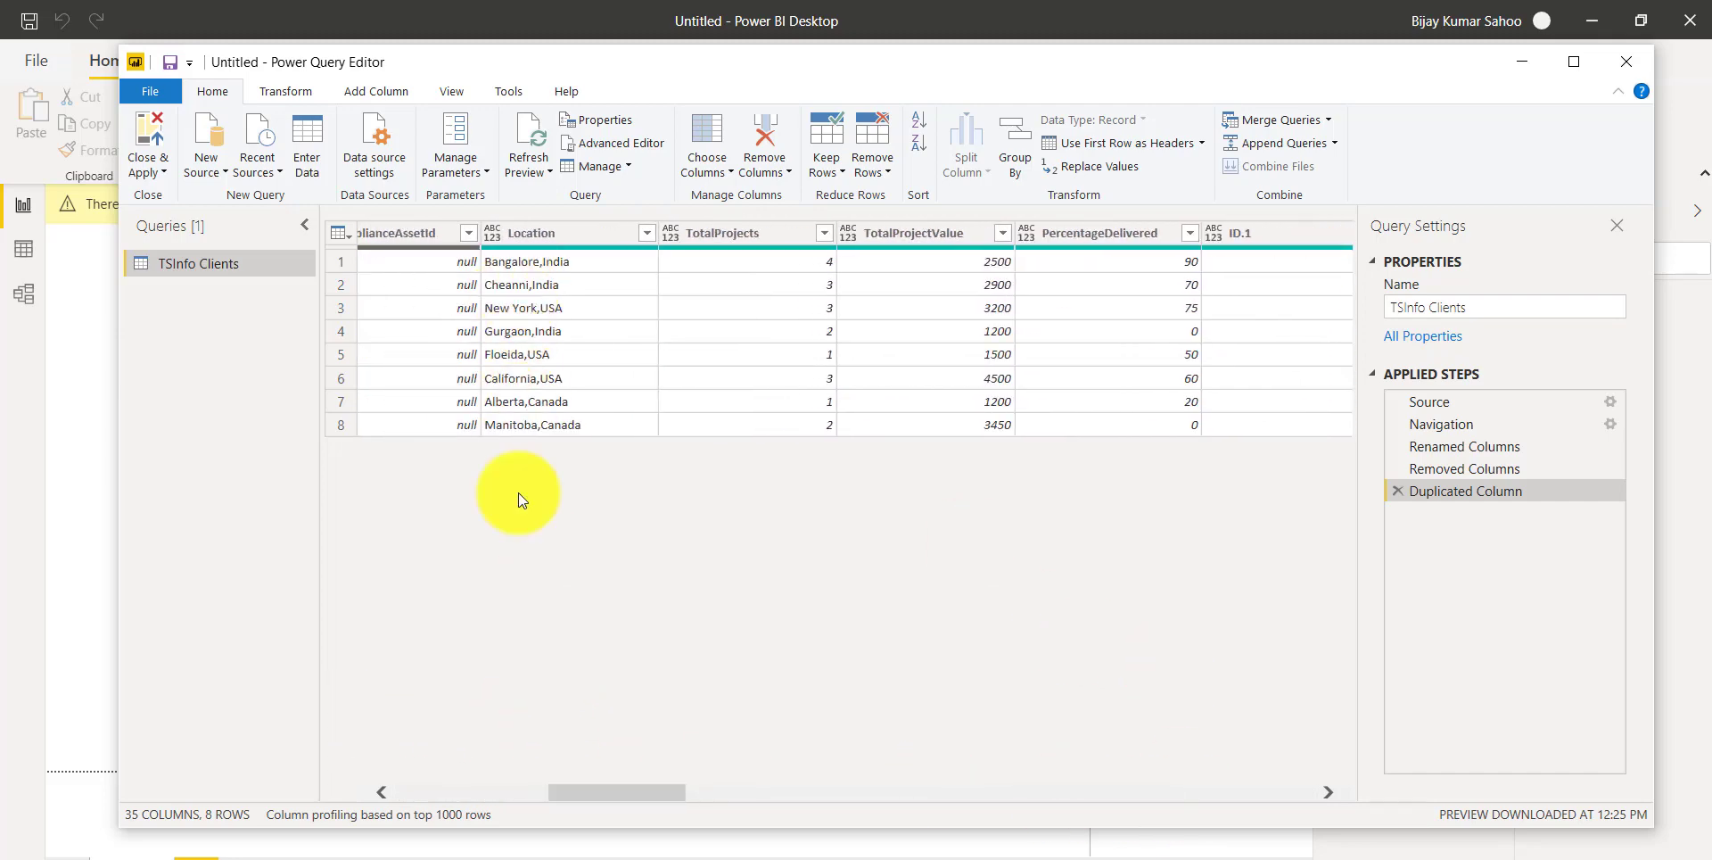
drag(626, 793, 1288, 820)
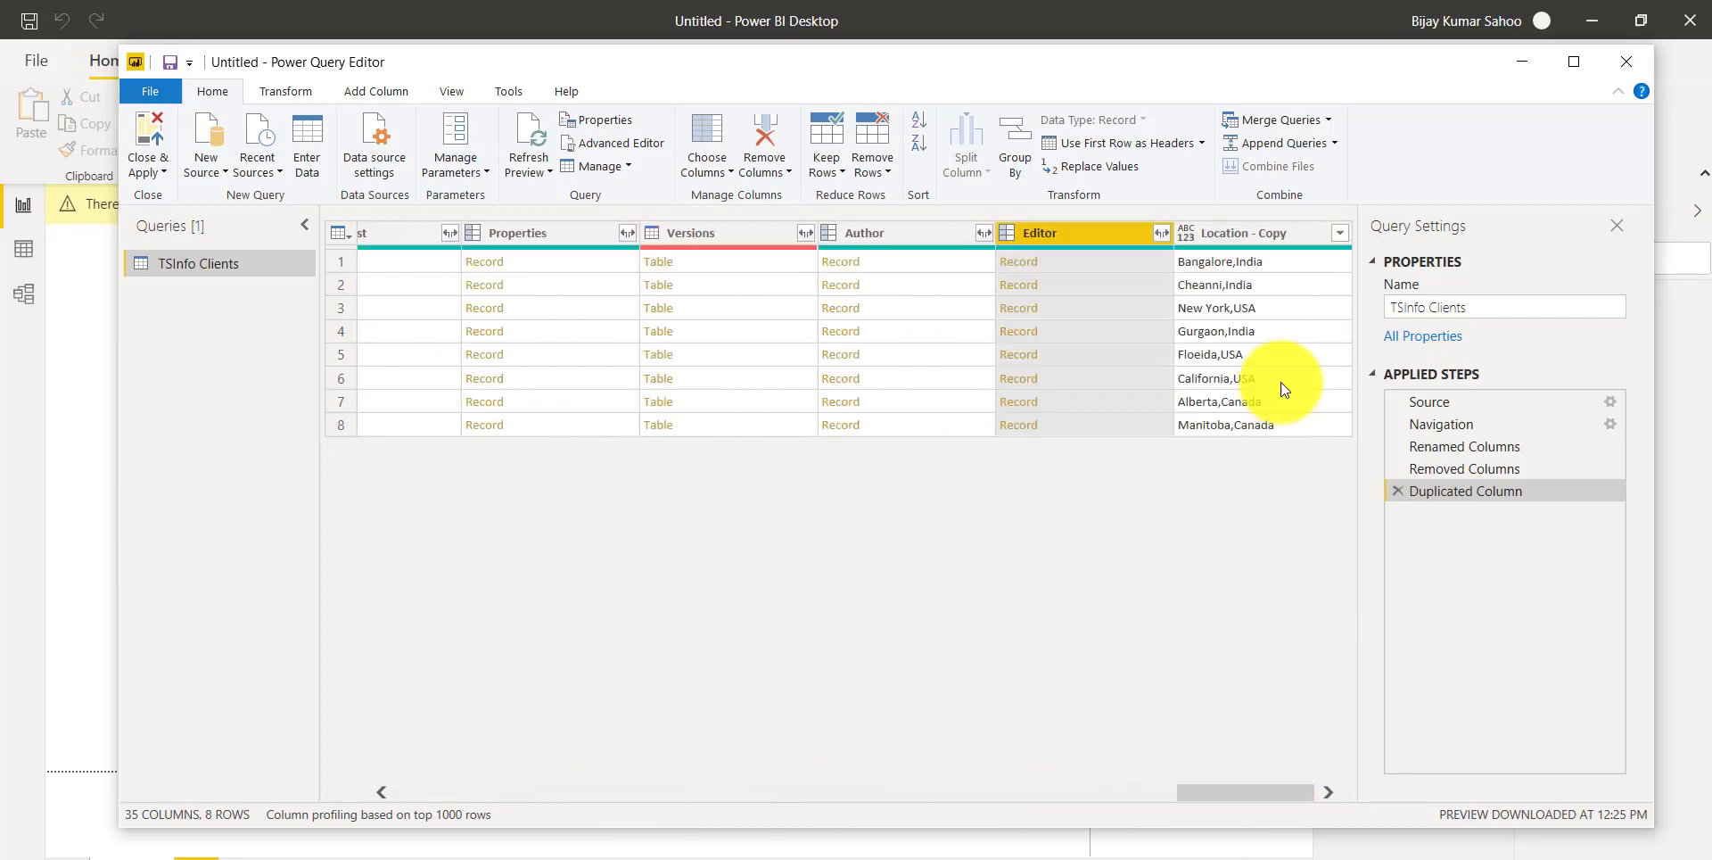
click(1246, 237)
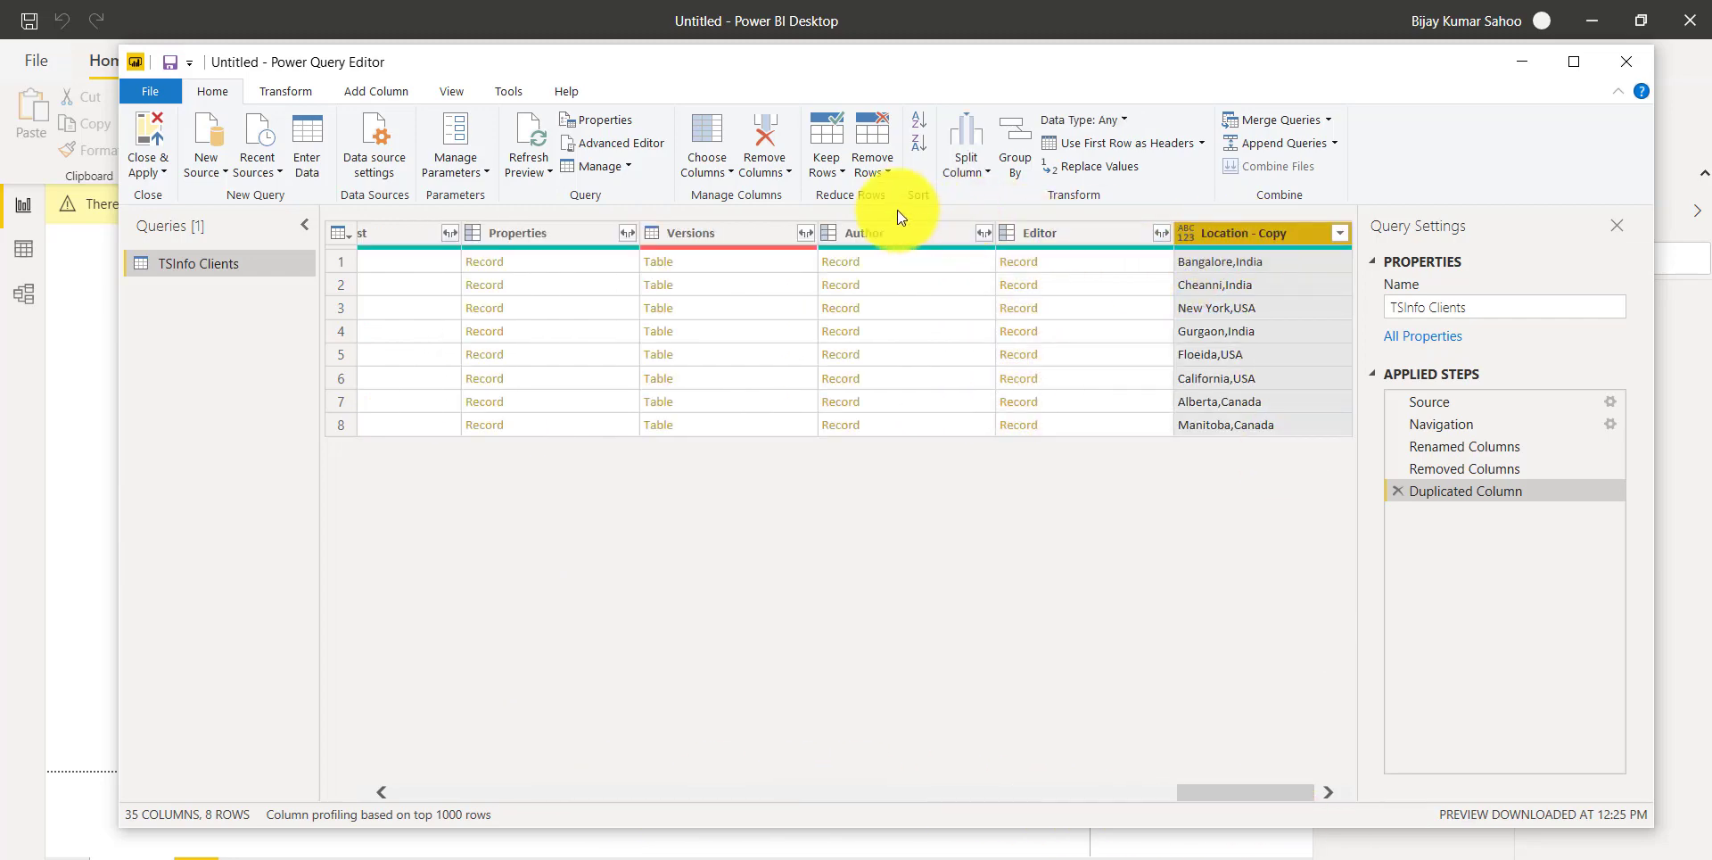
Open the Split Column dropdown for the selected Location - Copy column.
right_click(1286, 238)
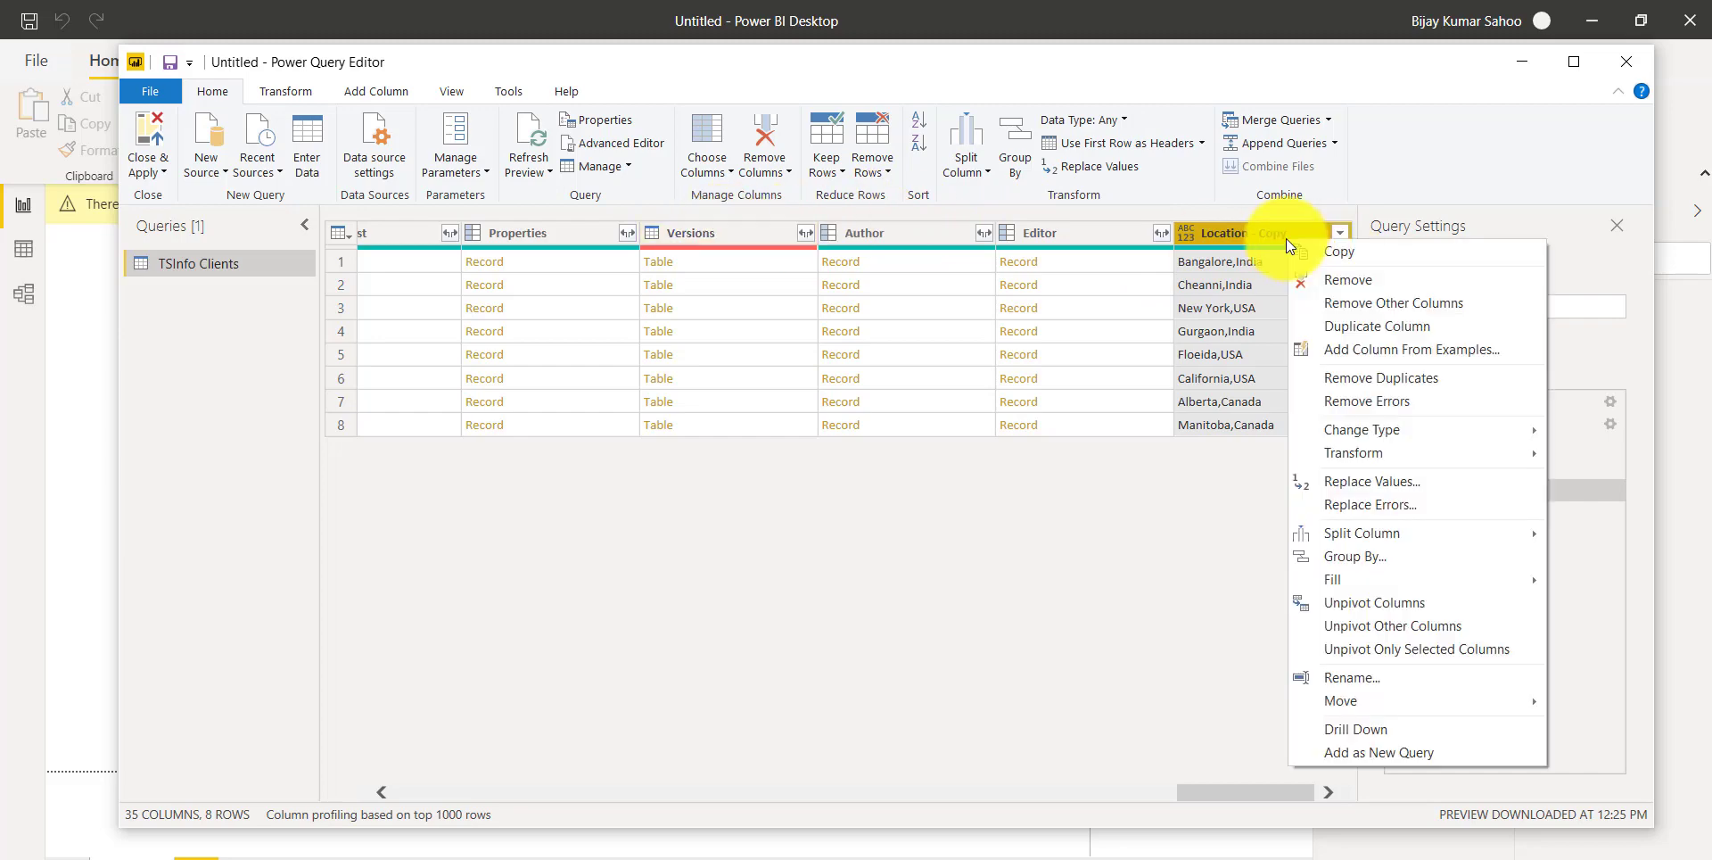
mouse_move(1382, 526)
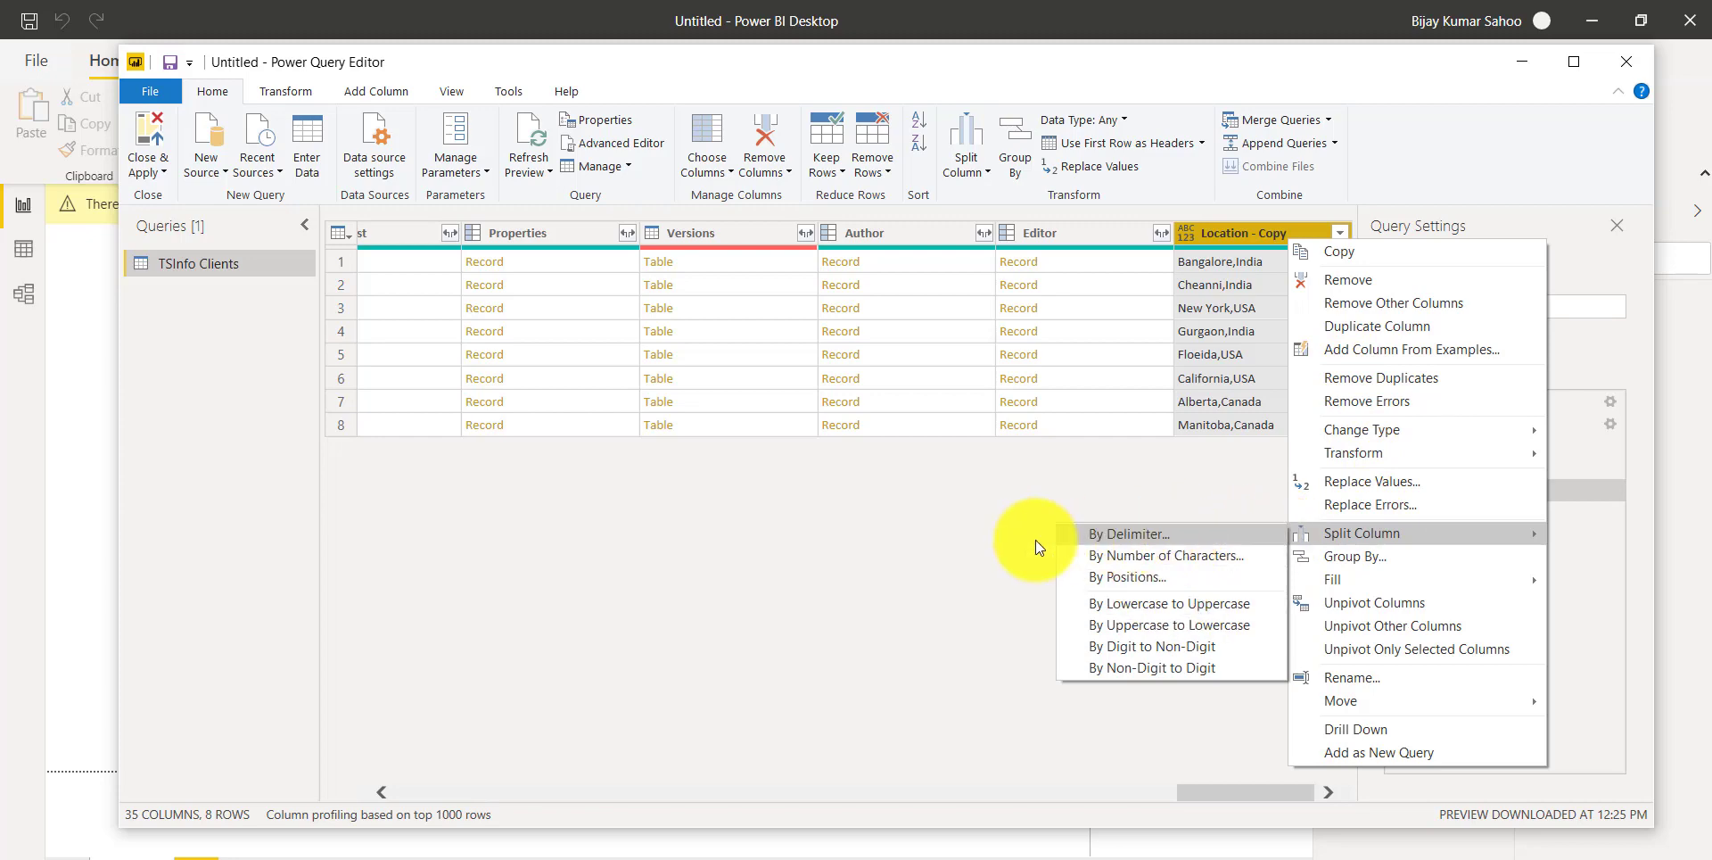
click(1065, 463)
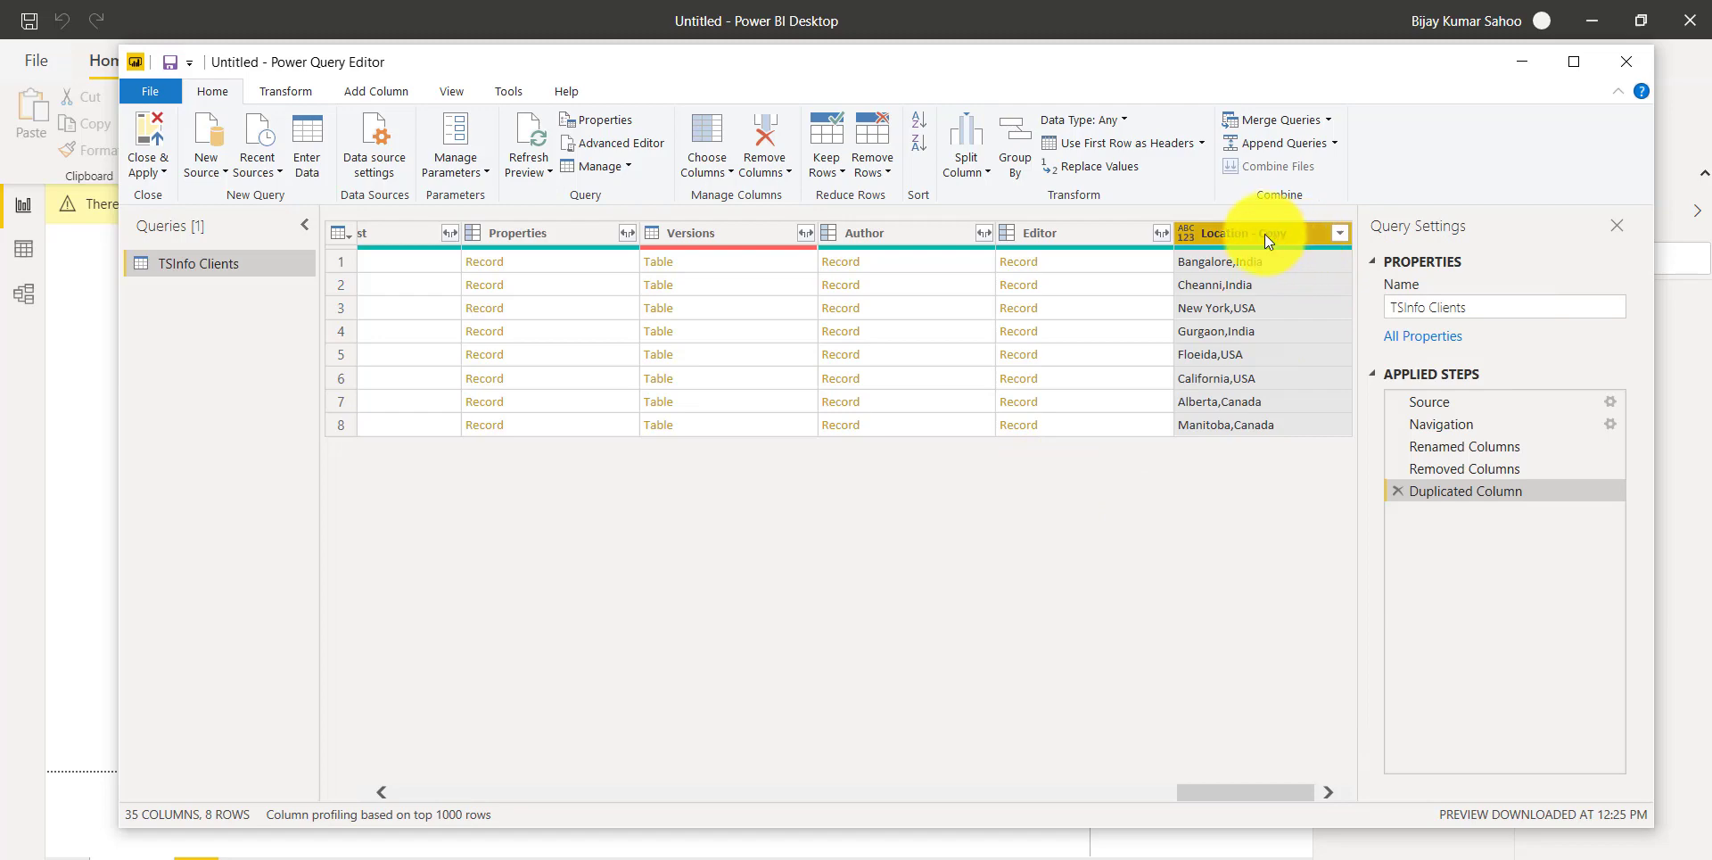
click(988, 178)
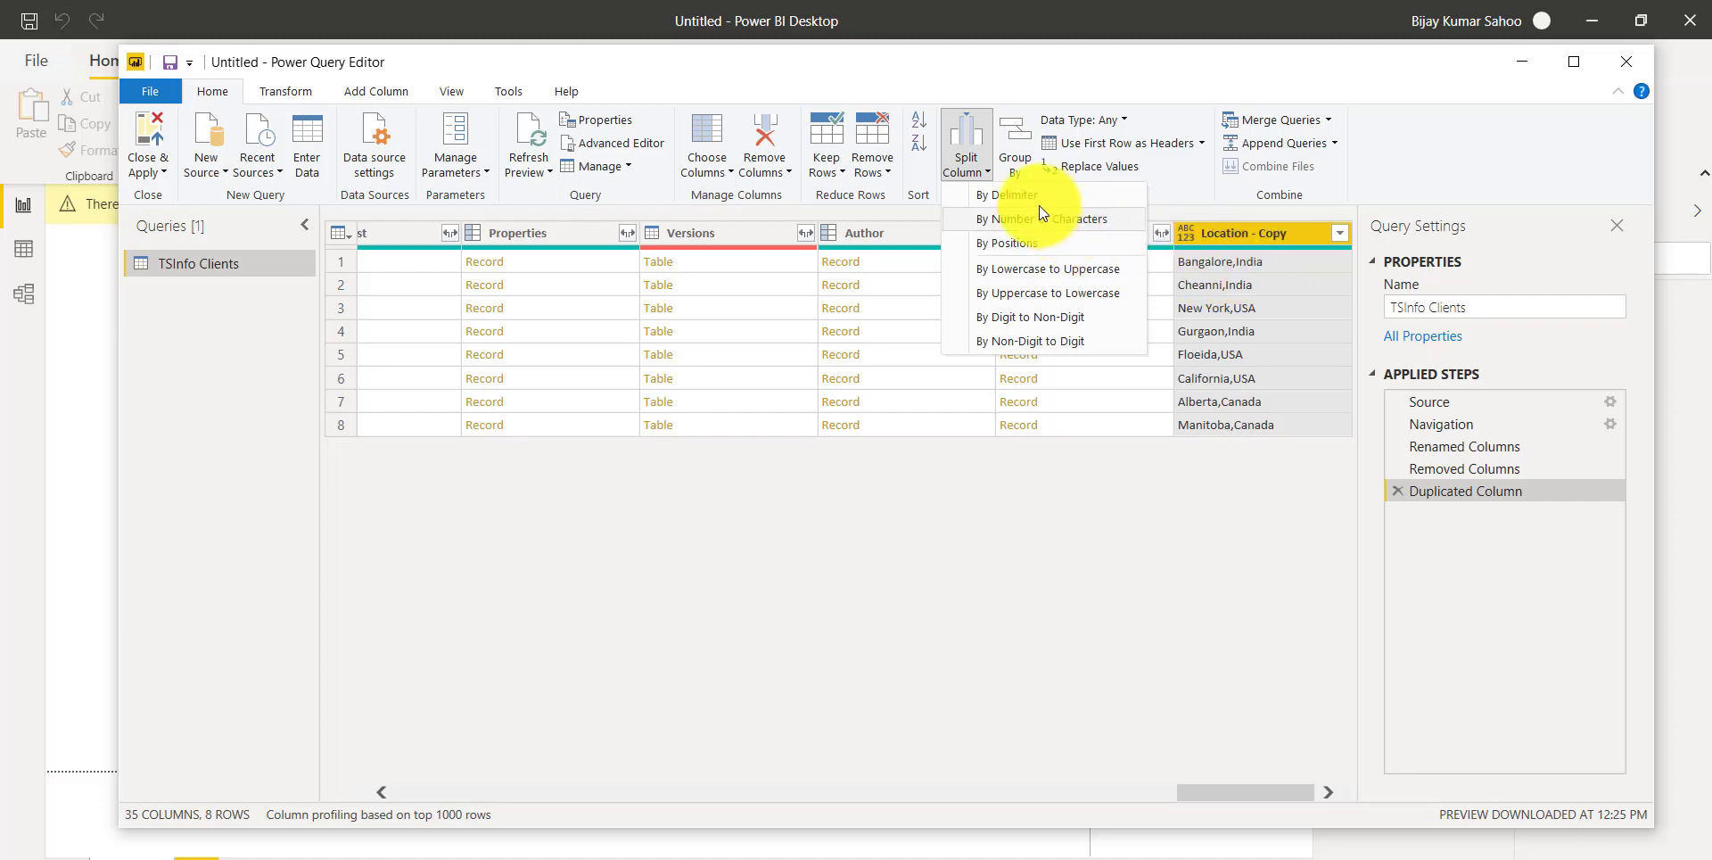
Split Location - Copy by the Comma delimiter at each occurrence.
click(1017, 200)
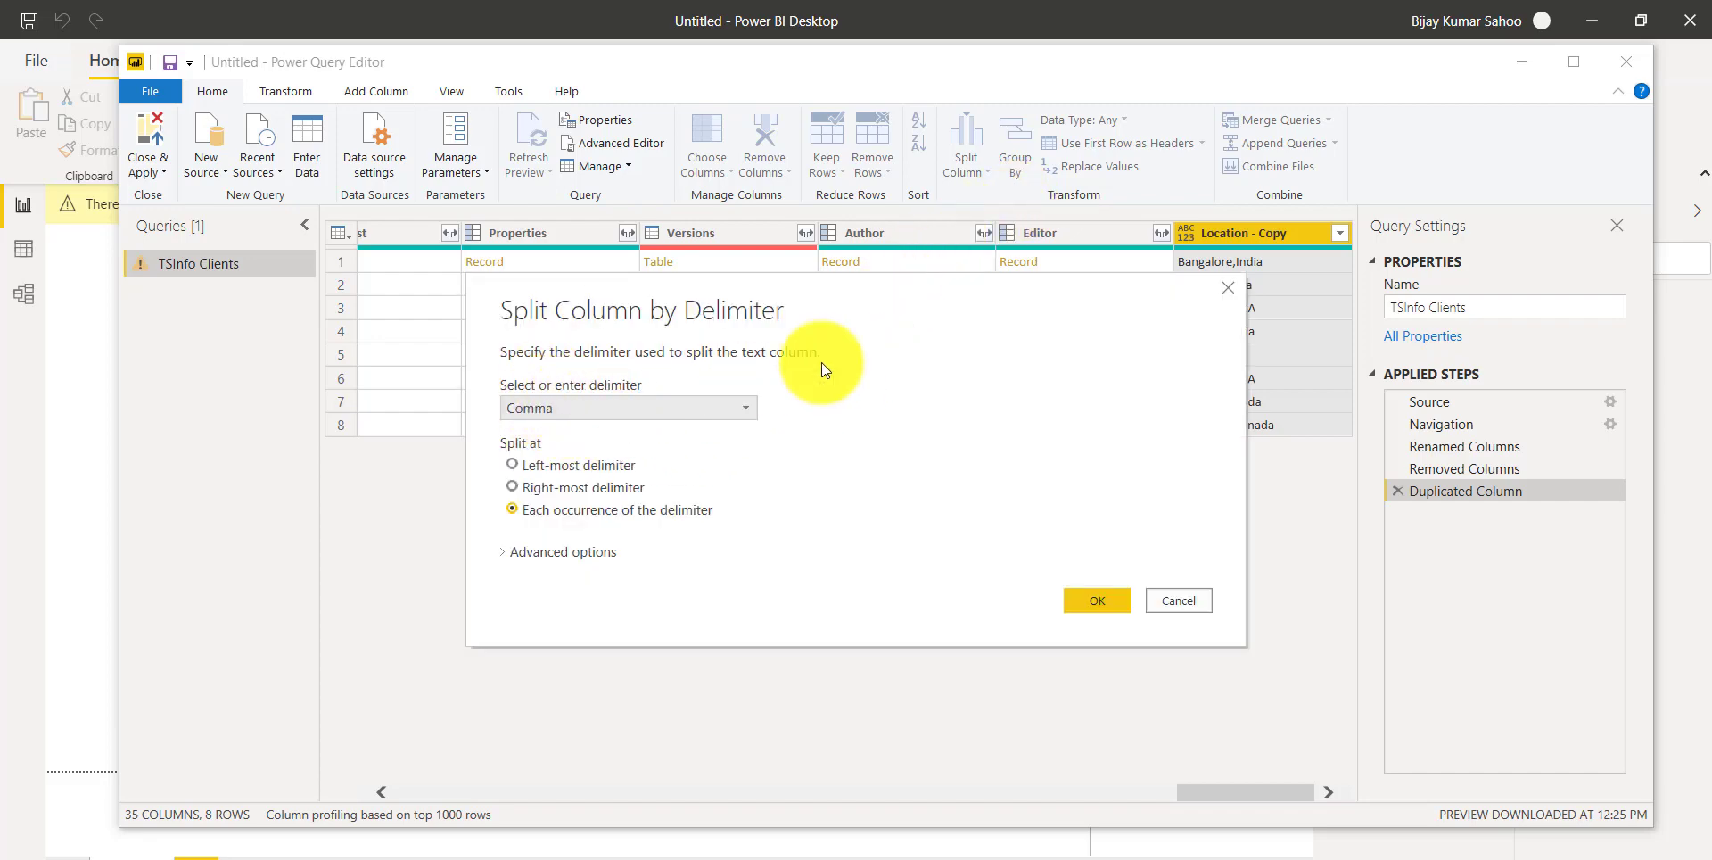
drag(1032, 285, 917, 260)
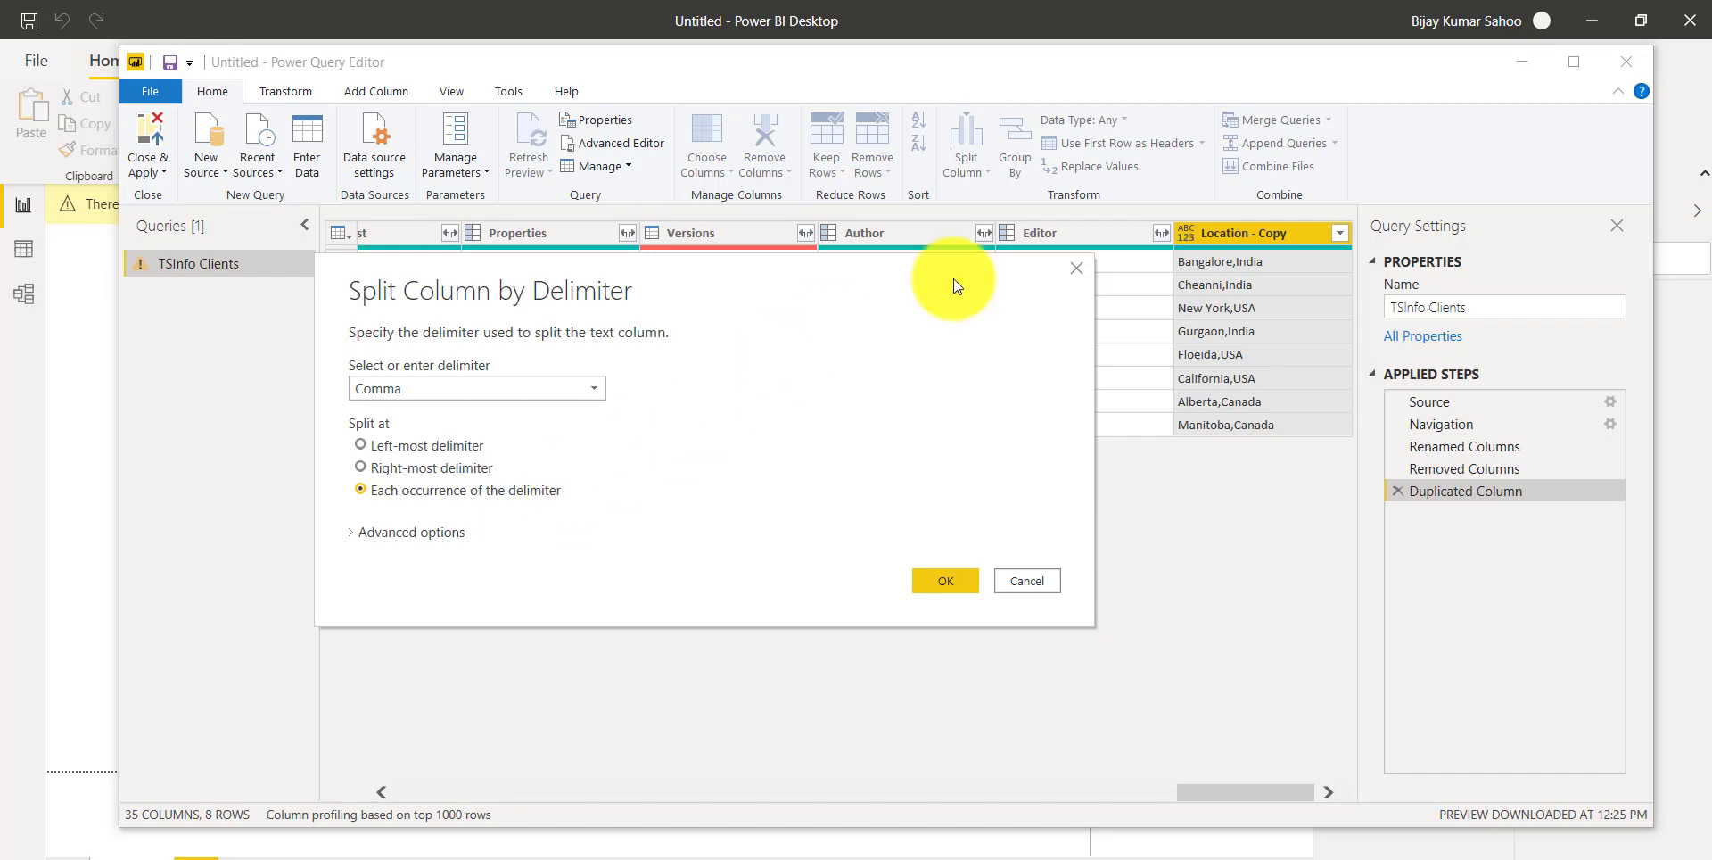
click(355, 536)
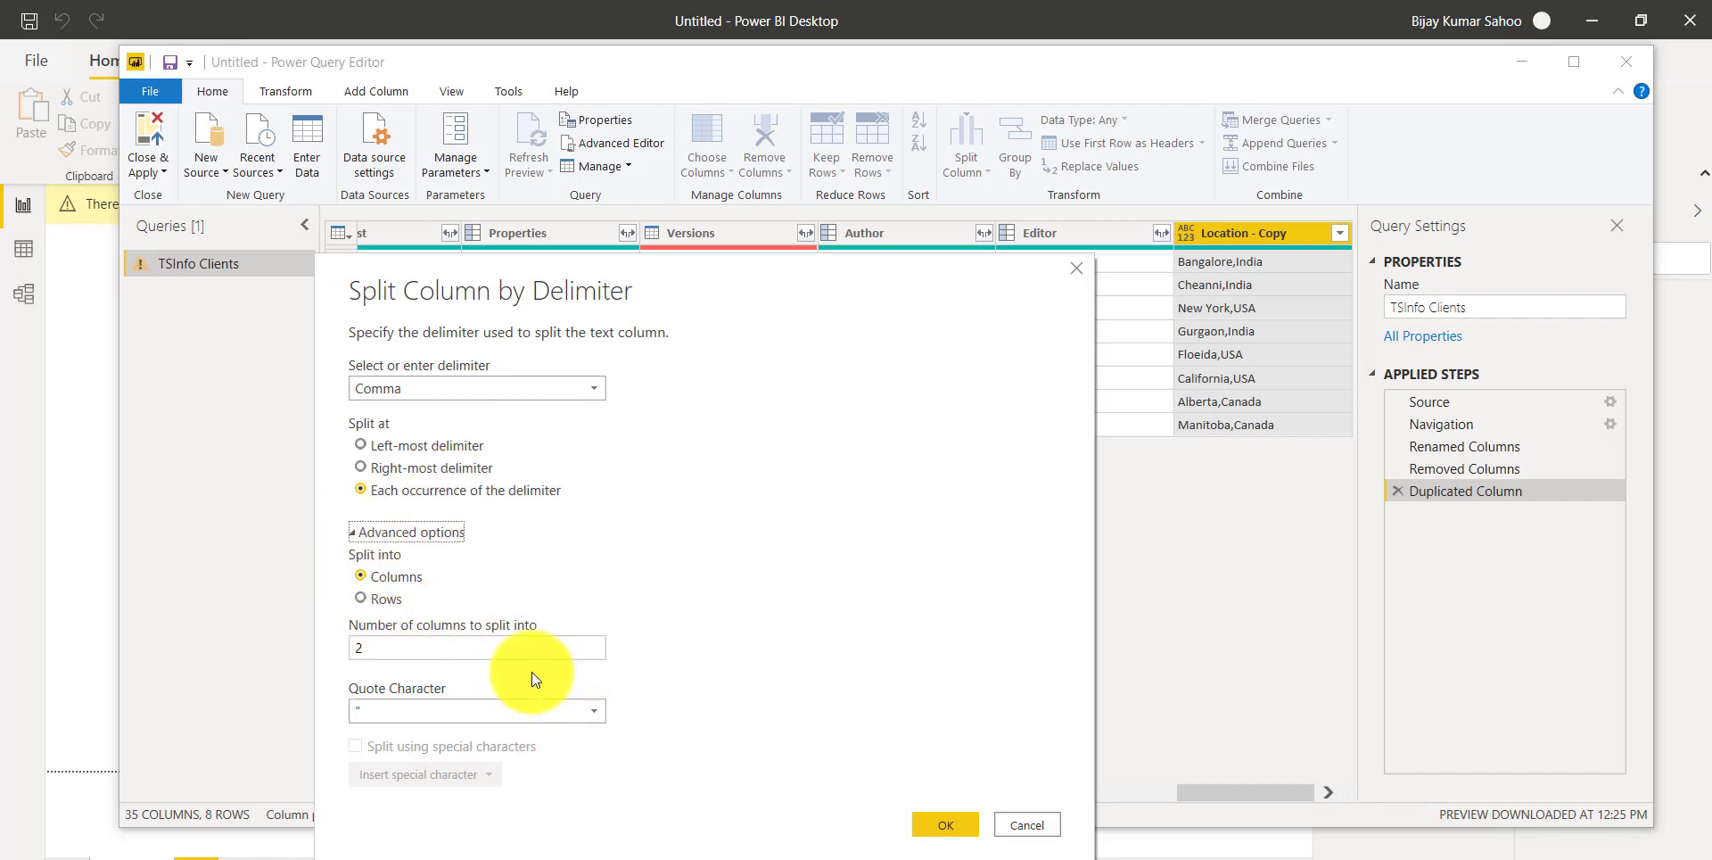
click(920, 819)
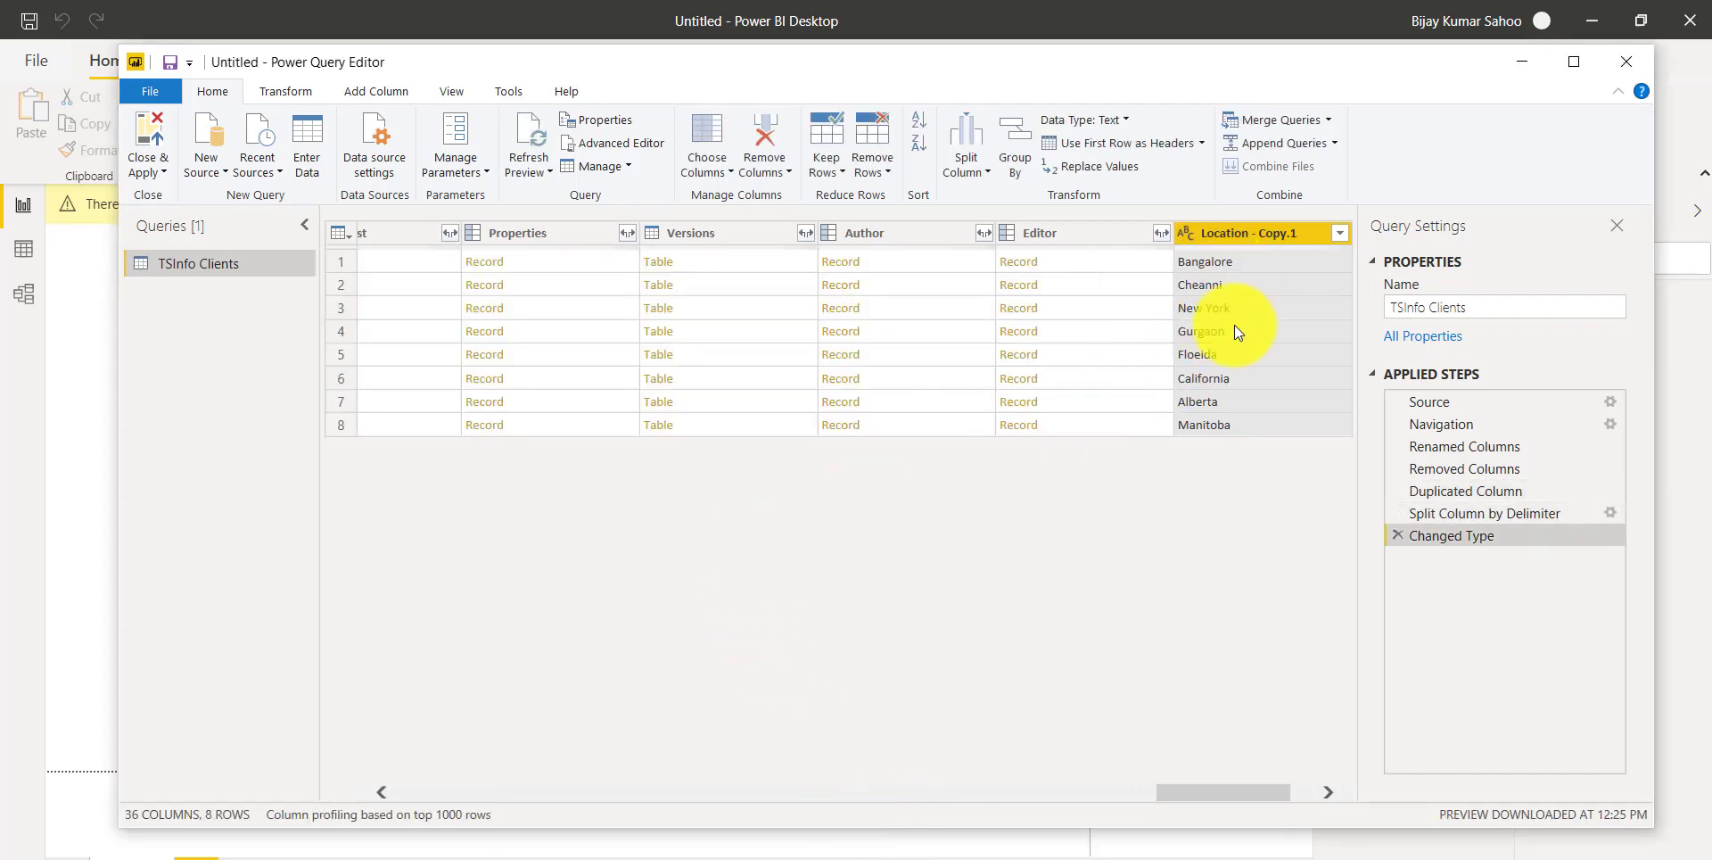
Rename Location - Copy.1 to State and Location - Copy.2 to Country.
drag(1240, 785, 1304, 787)
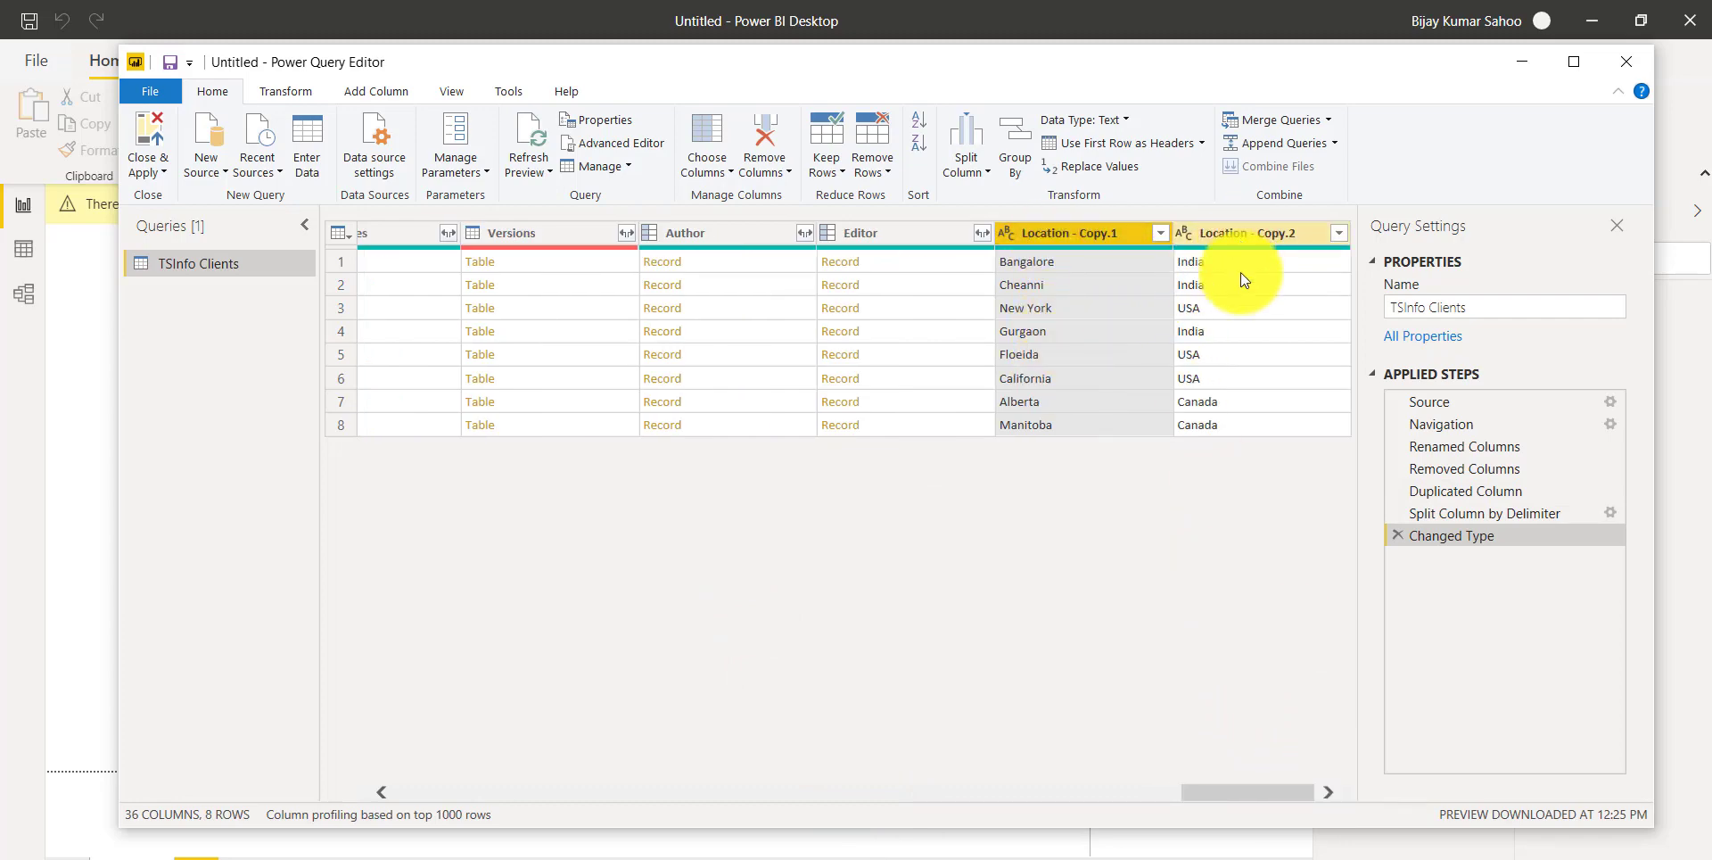
right_click(1092, 232)
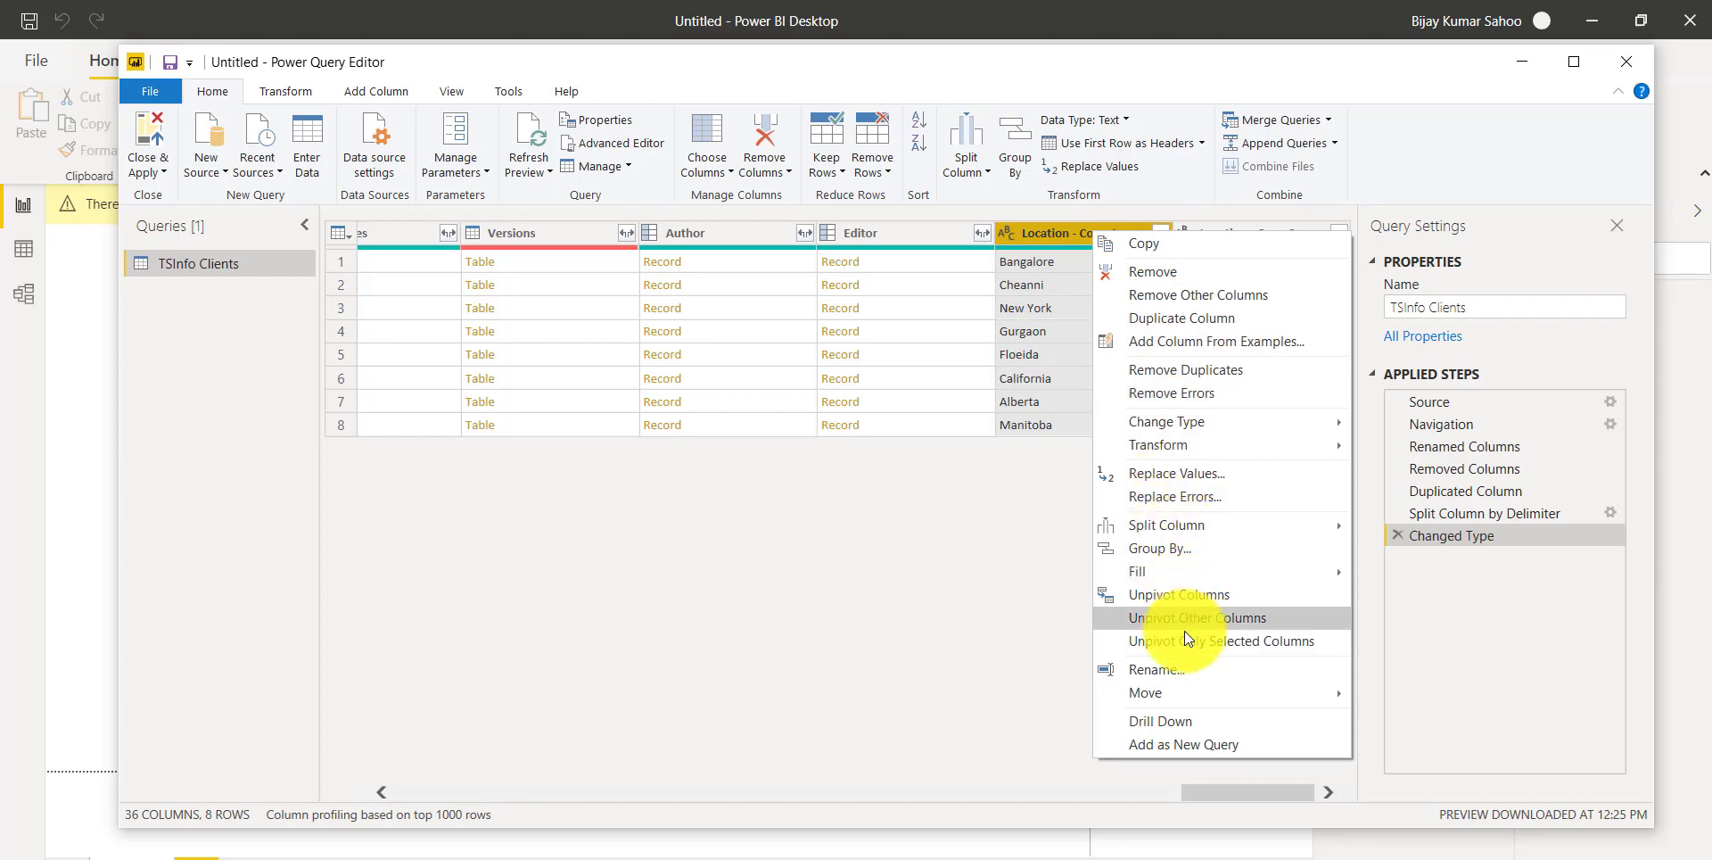
click(1176, 669)
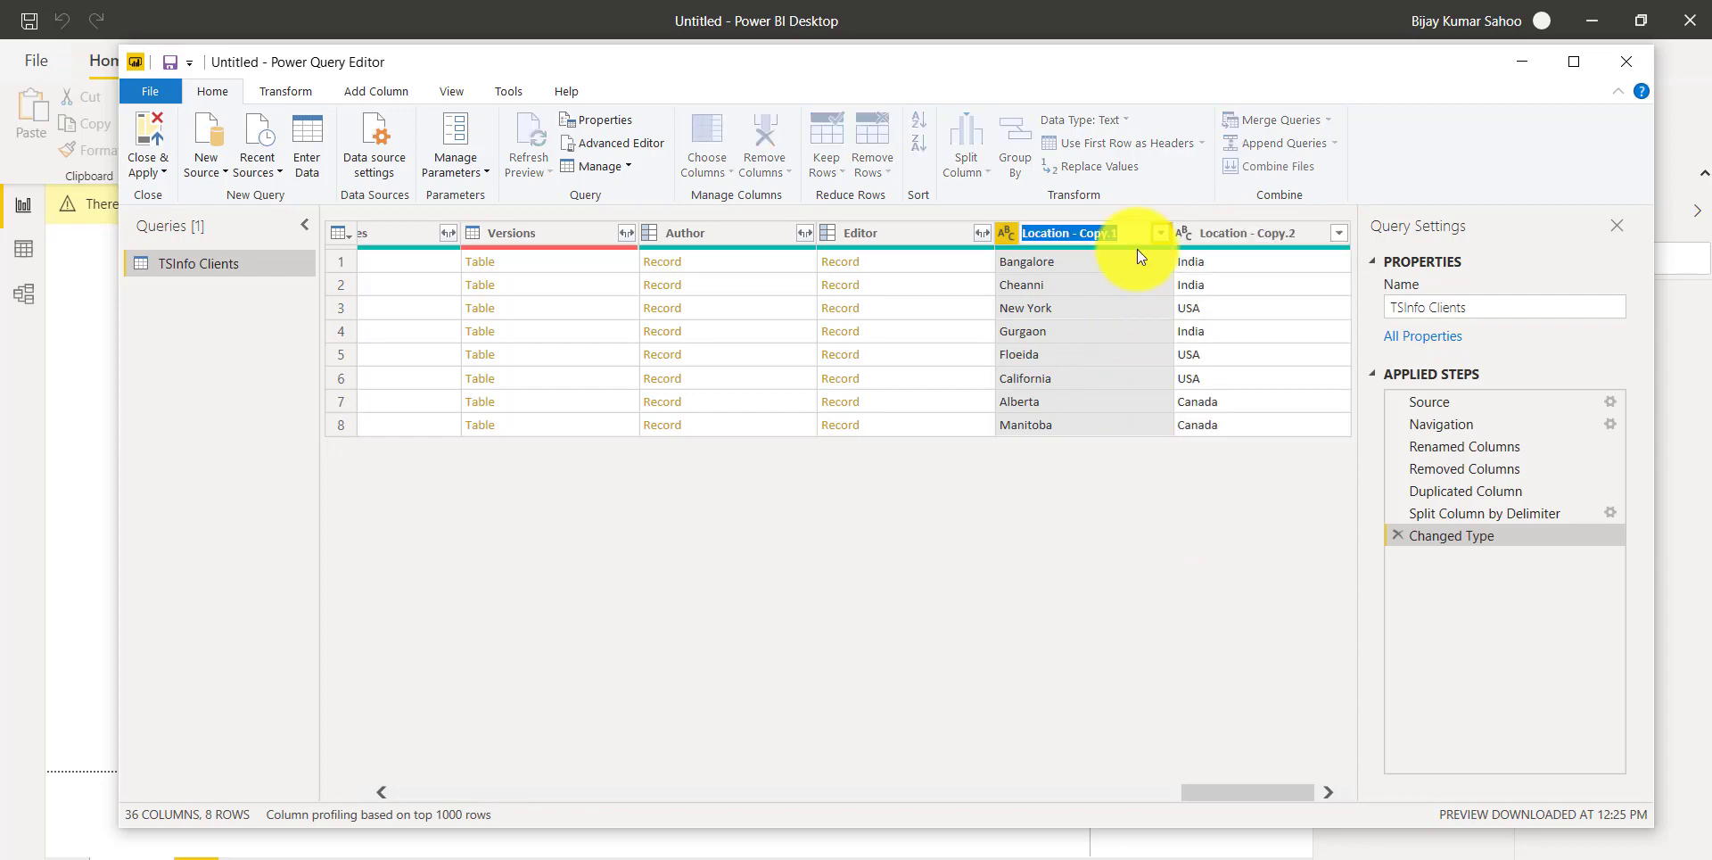
text(State)
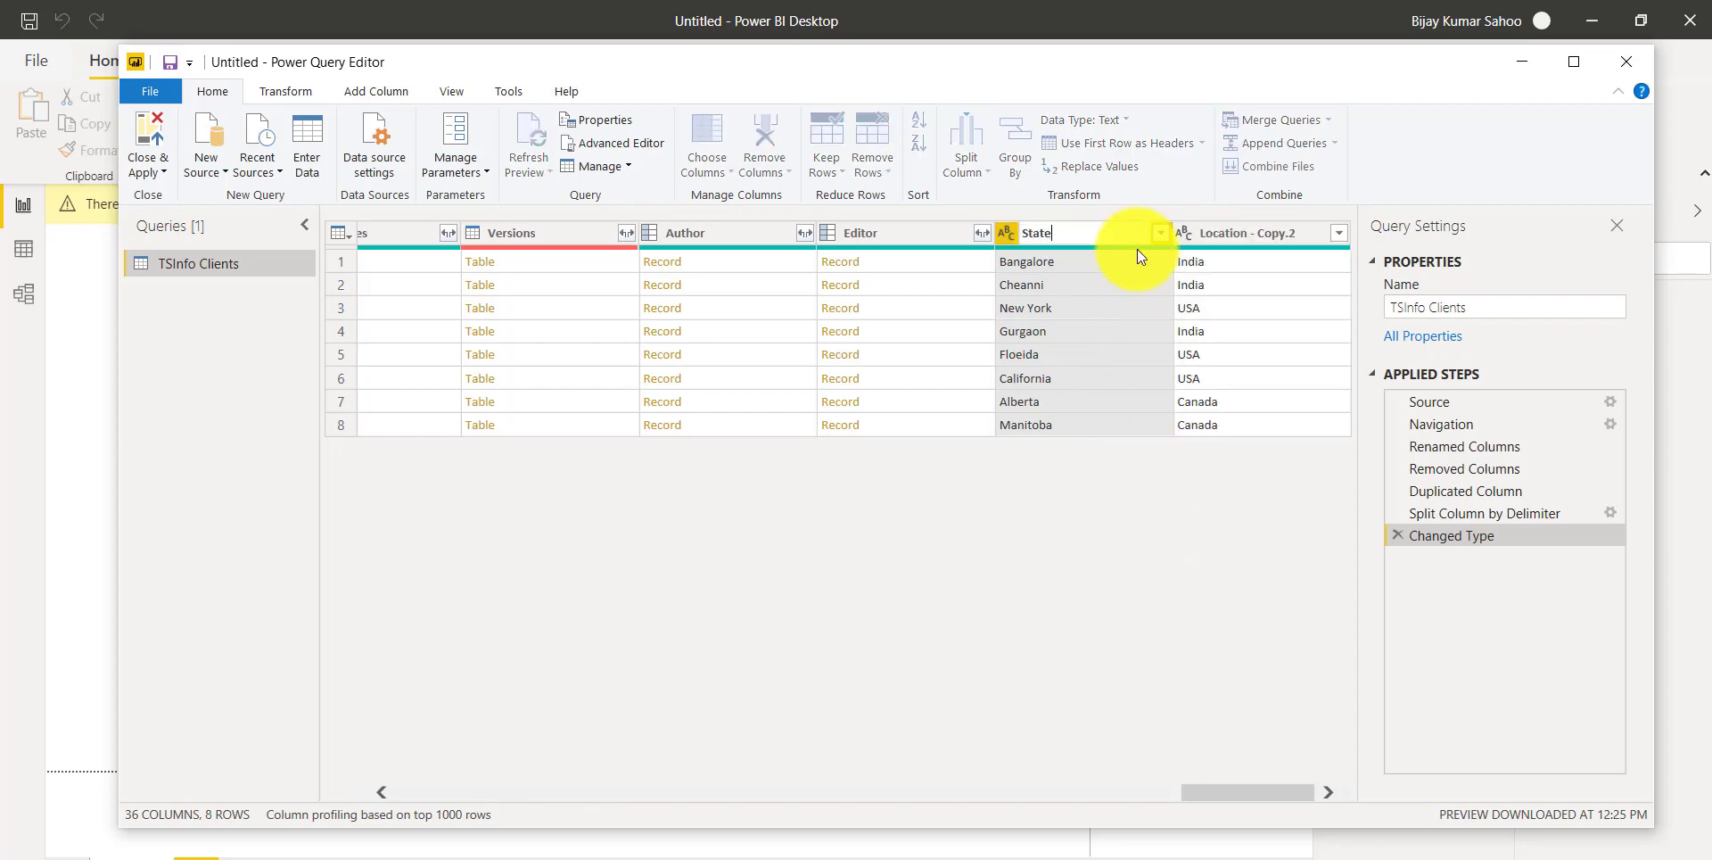
click(1242, 234)
right_click(1253, 234)
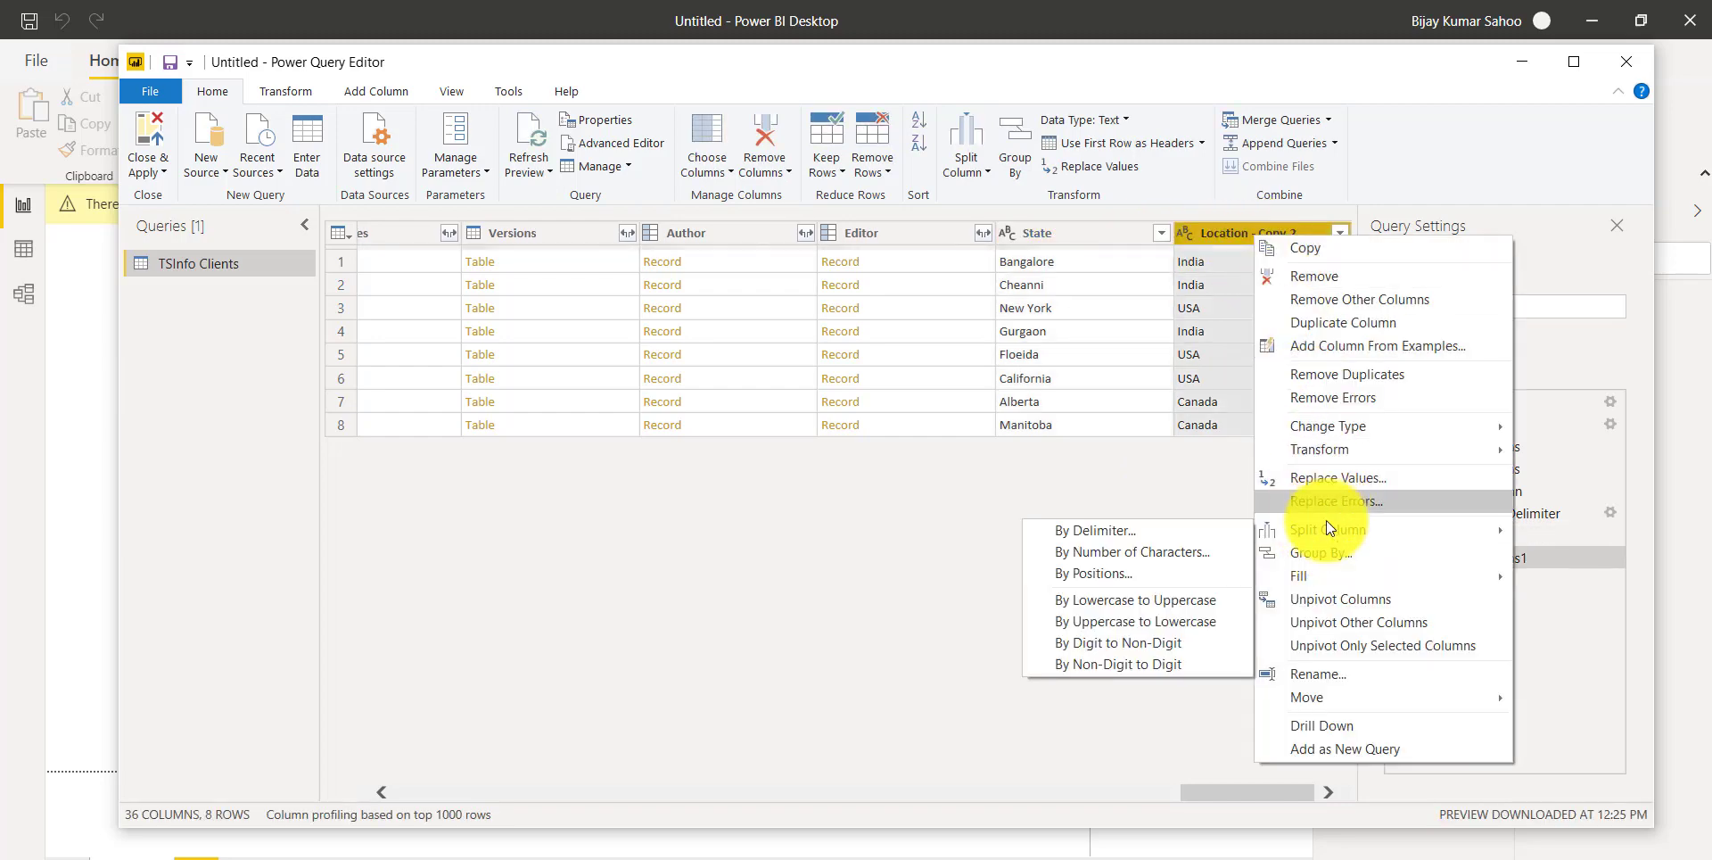
click(1332, 675)
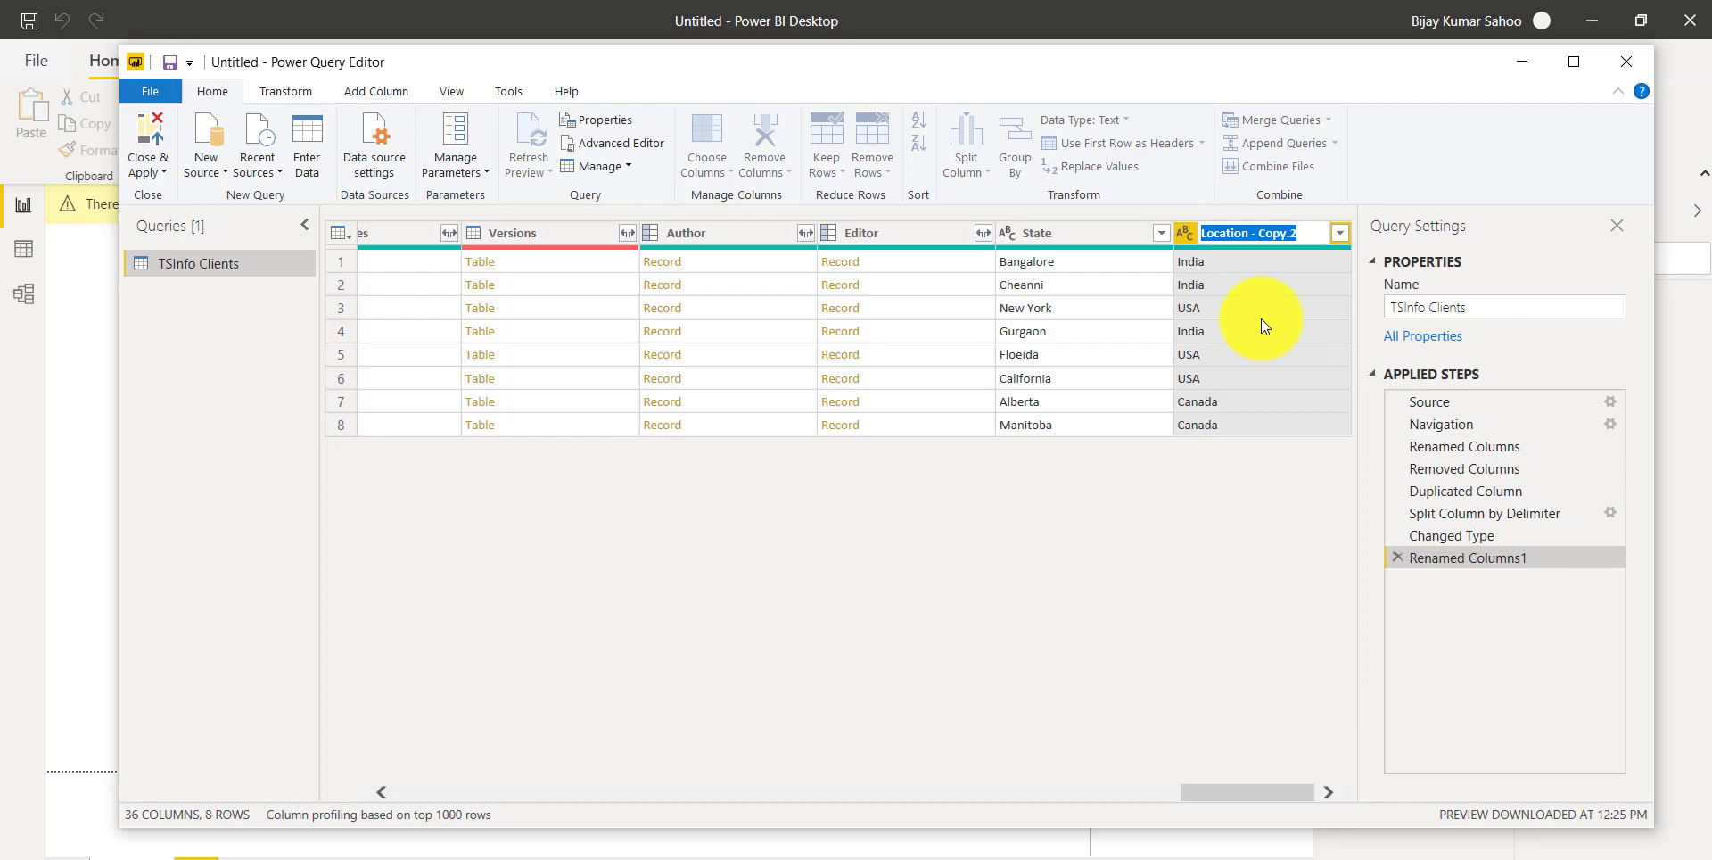
text(Country)
key(Return)
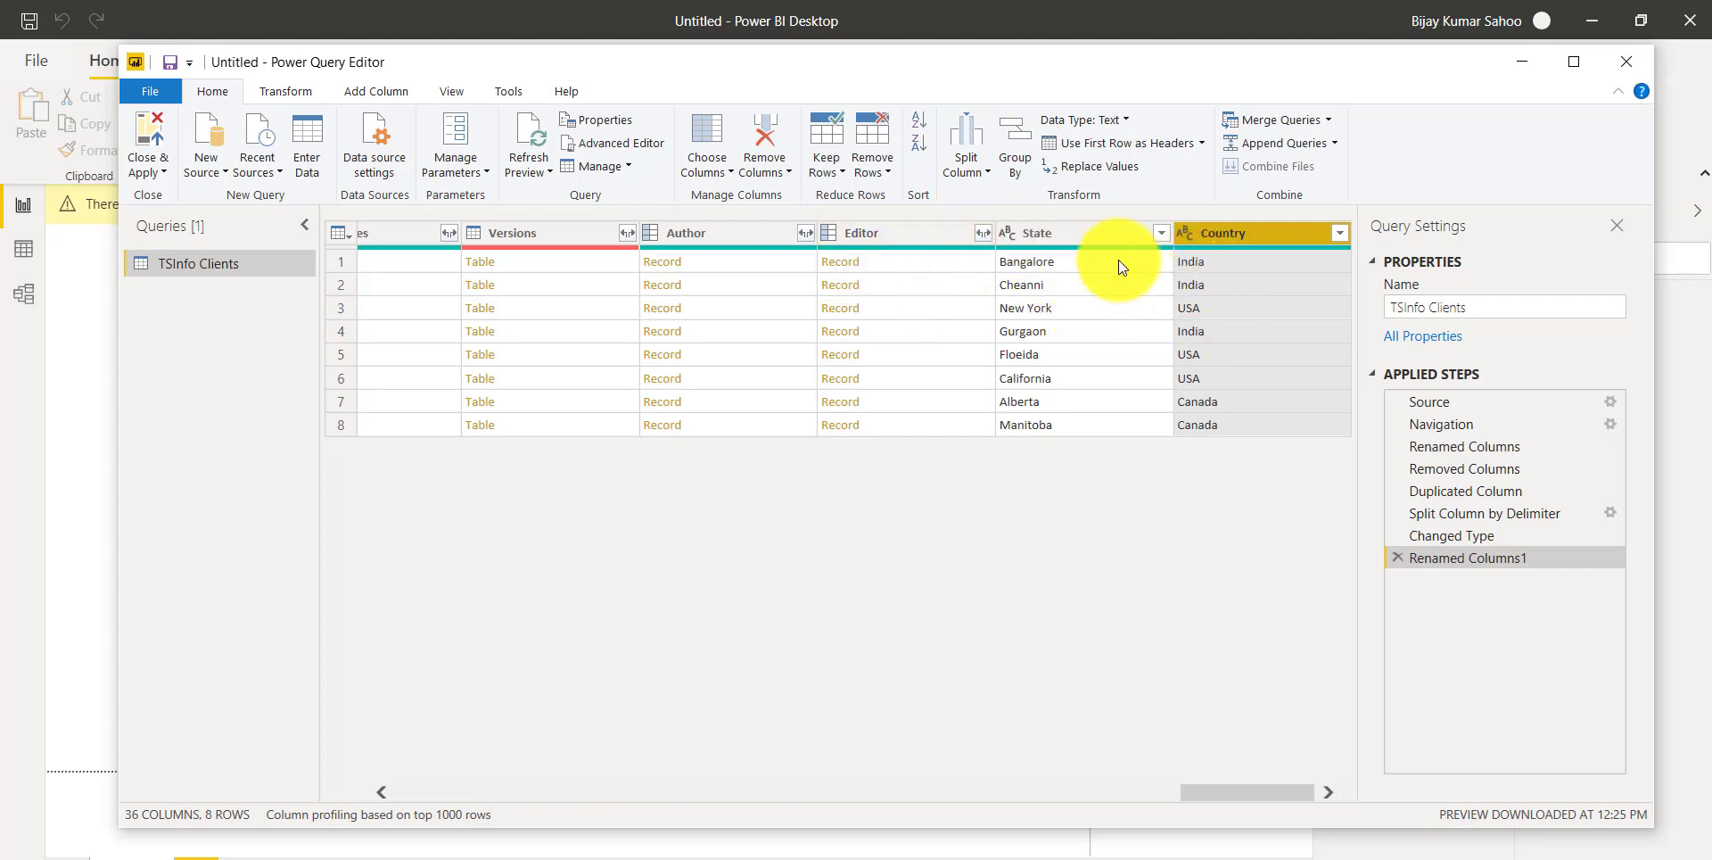
click(687, 850)
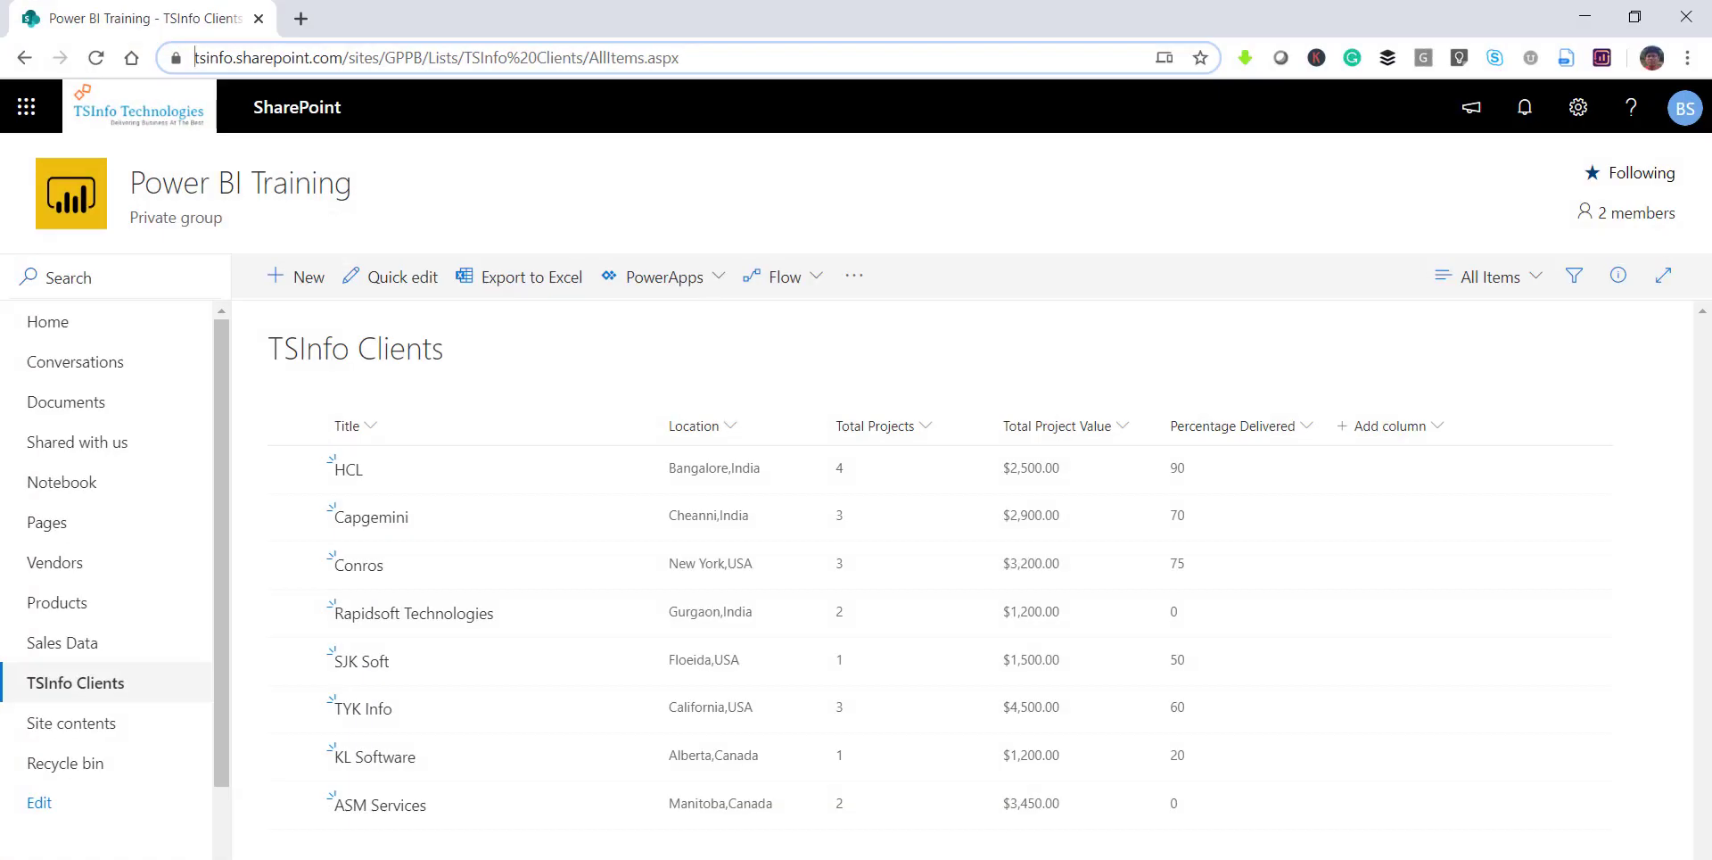
In Quick edit, append pin codes 560103, 563432 and 234444 to the HCL, Capgemini and Conros locations.
click(403, 288)
double_click(535, 456)
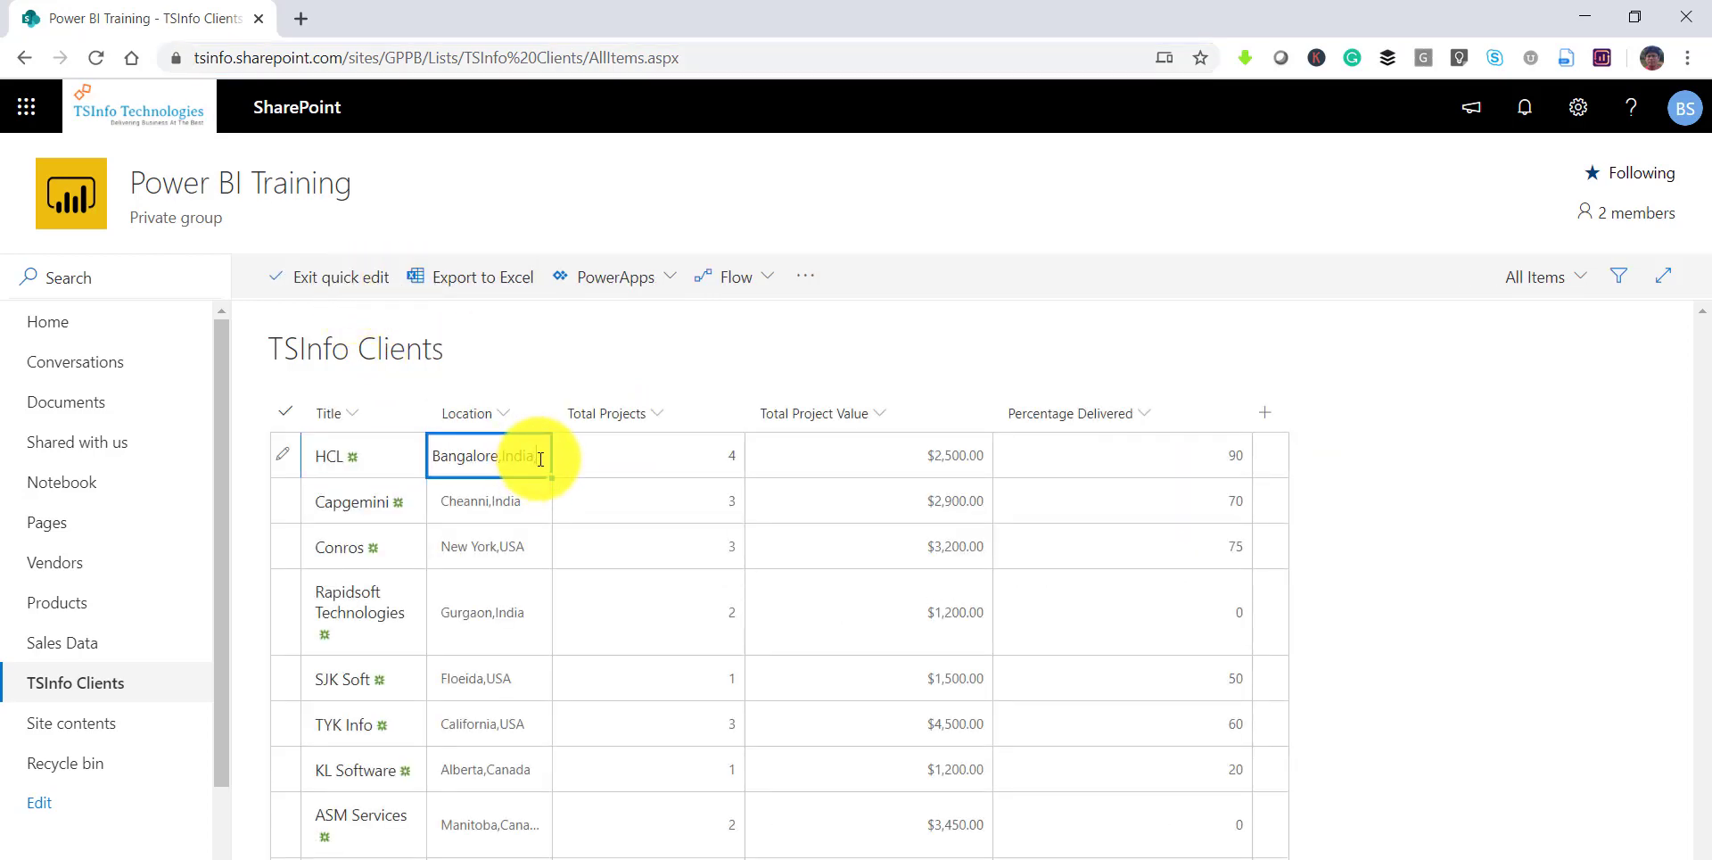
text(,560103)
click(533, 496)
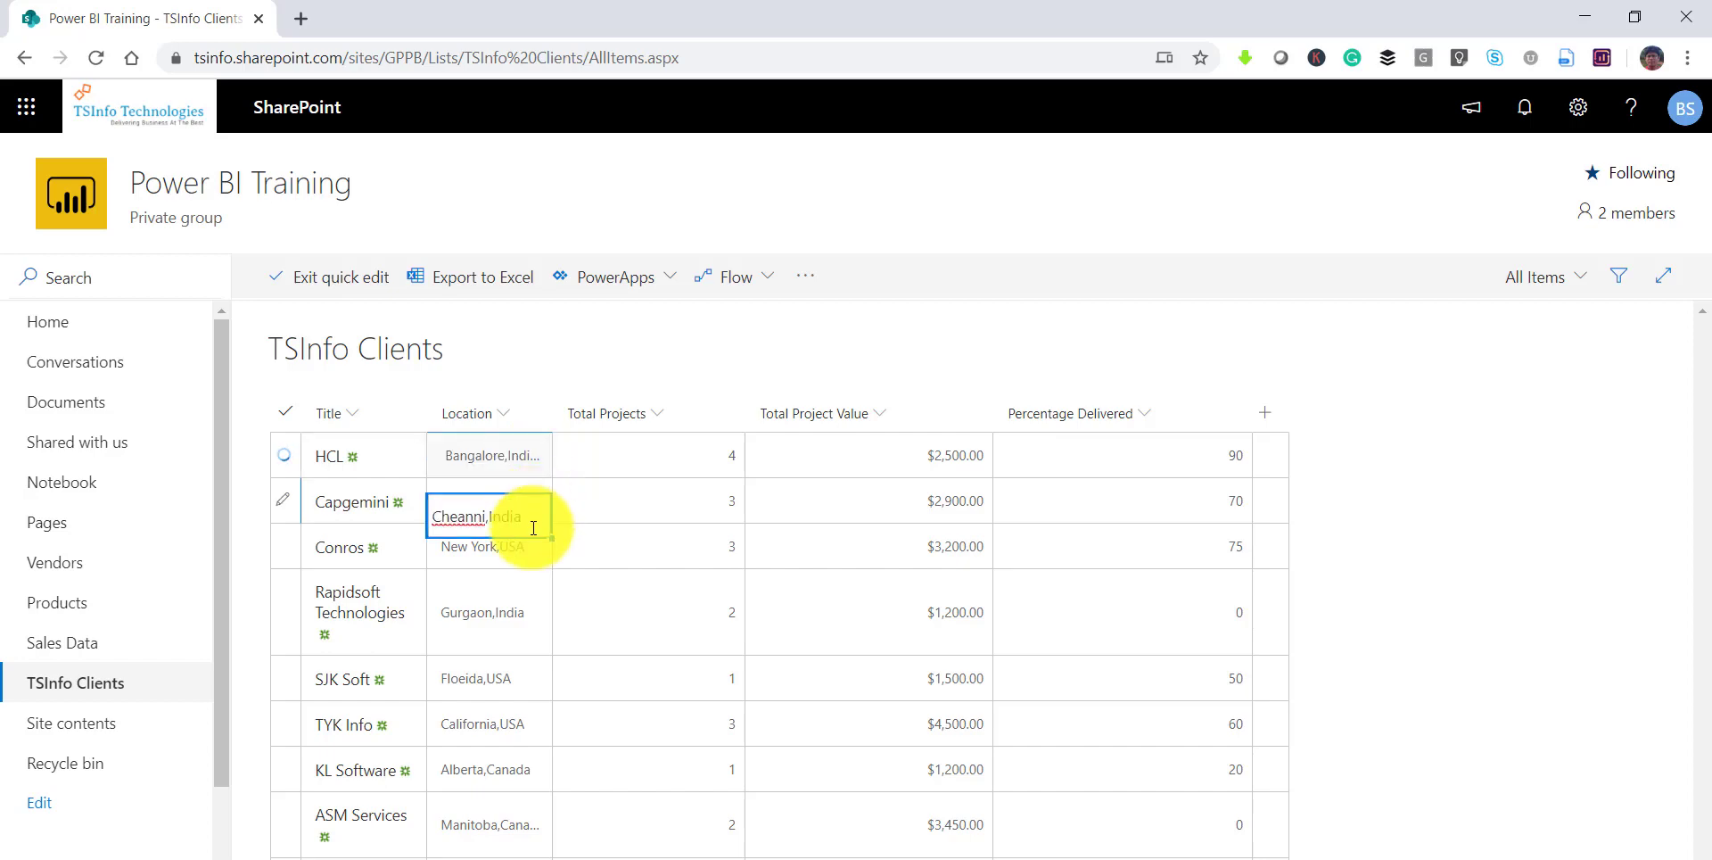
text(,56)
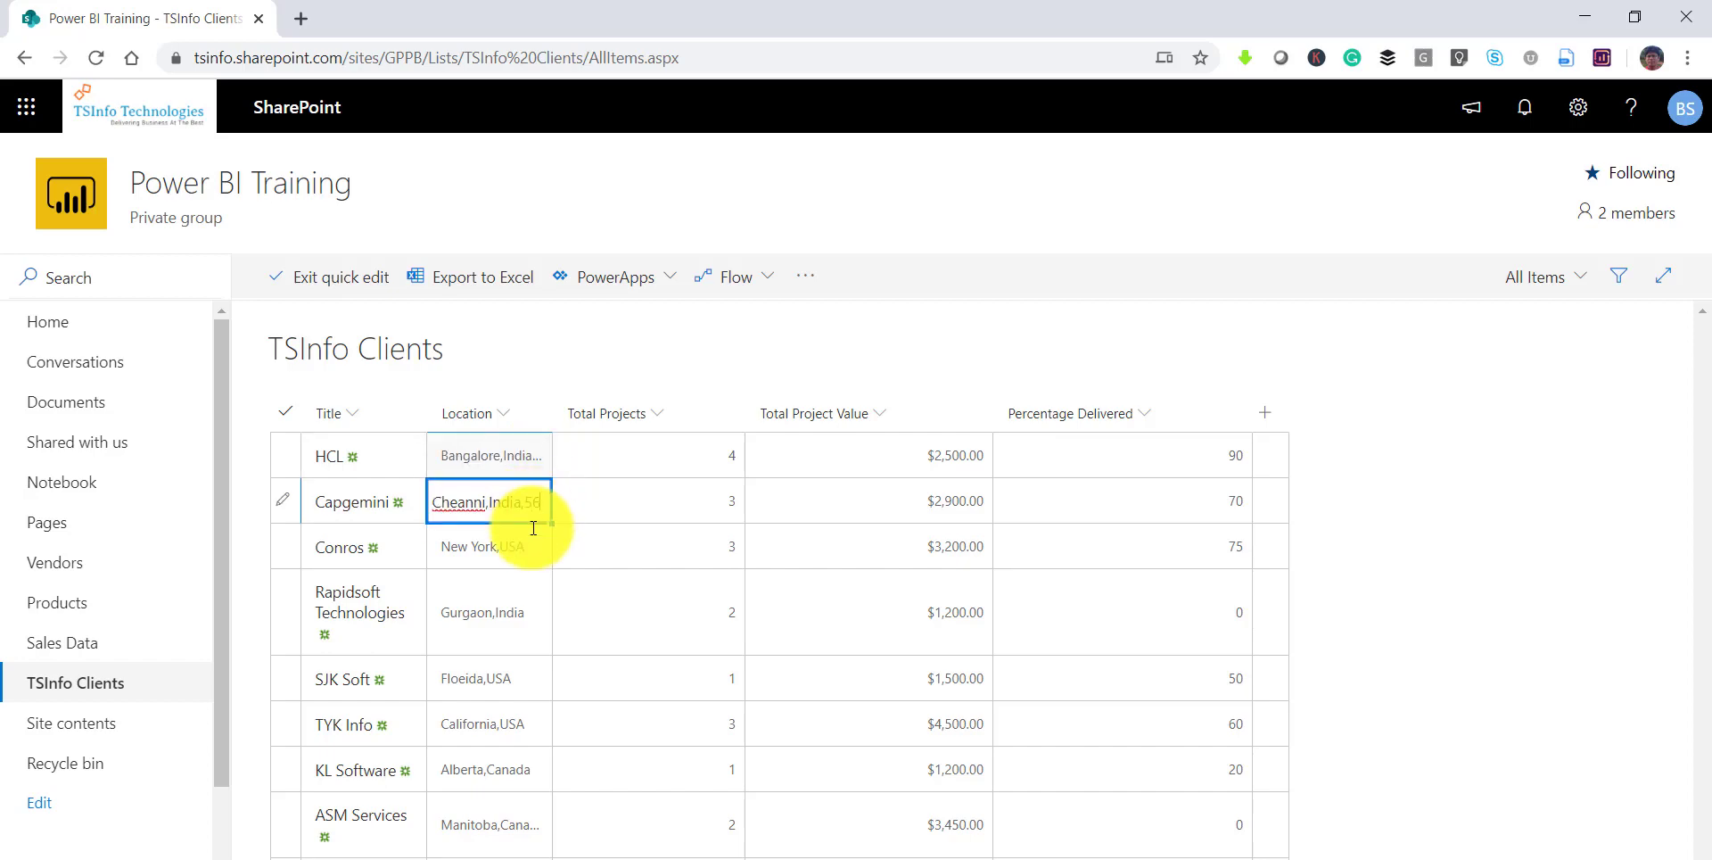
text(3432)
click(533, 550)
click(540, 550)
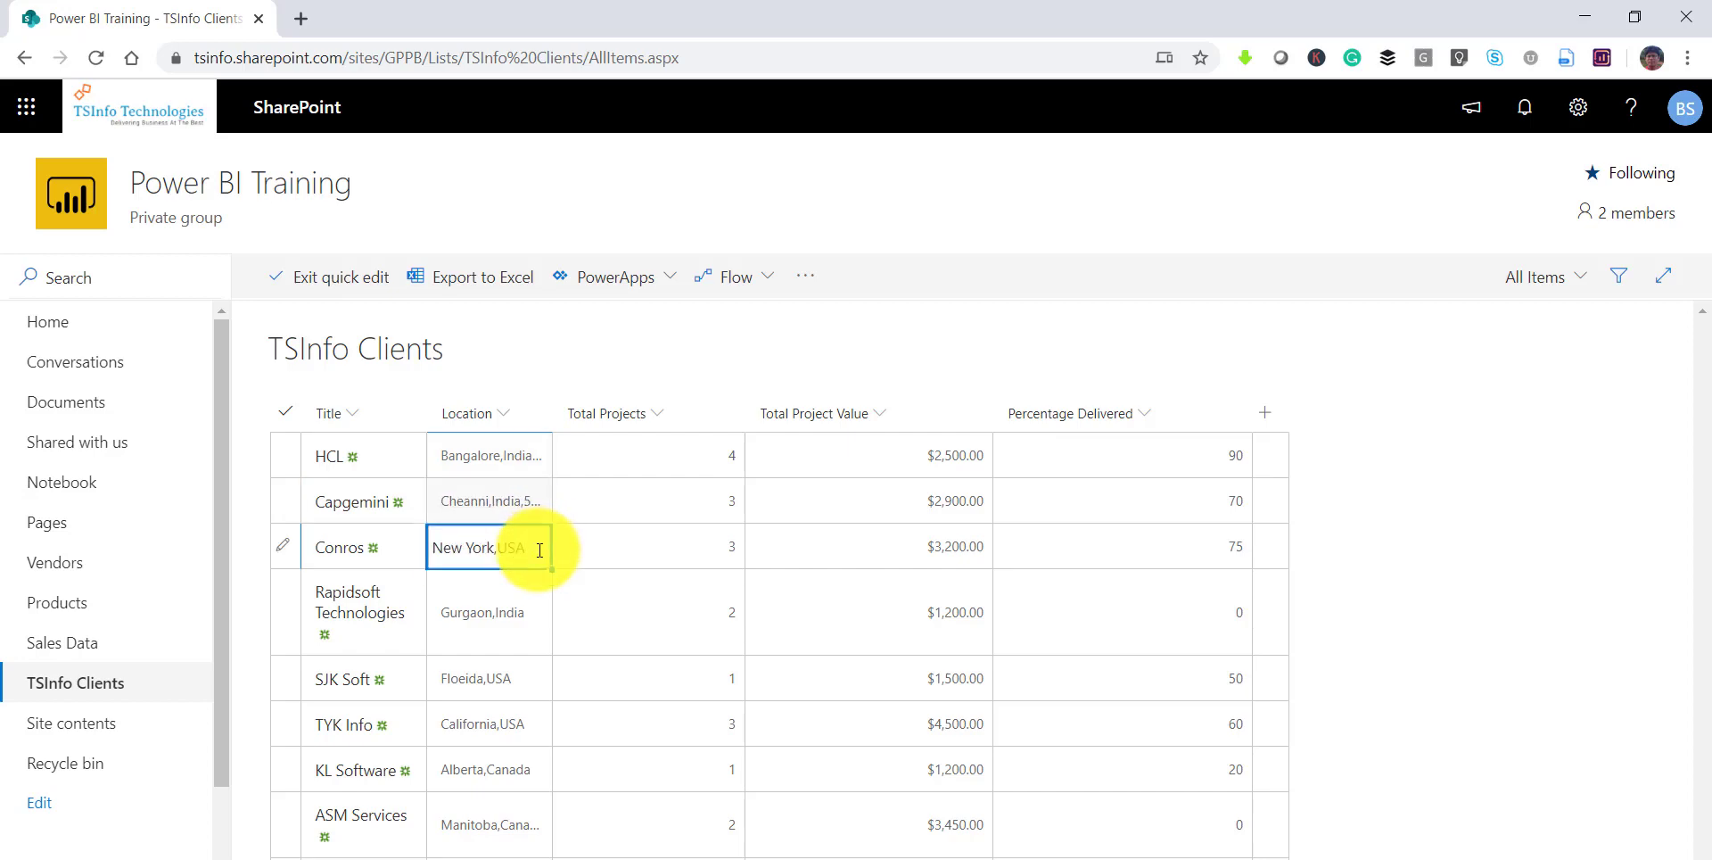
text(,234444)
click(619, 368)
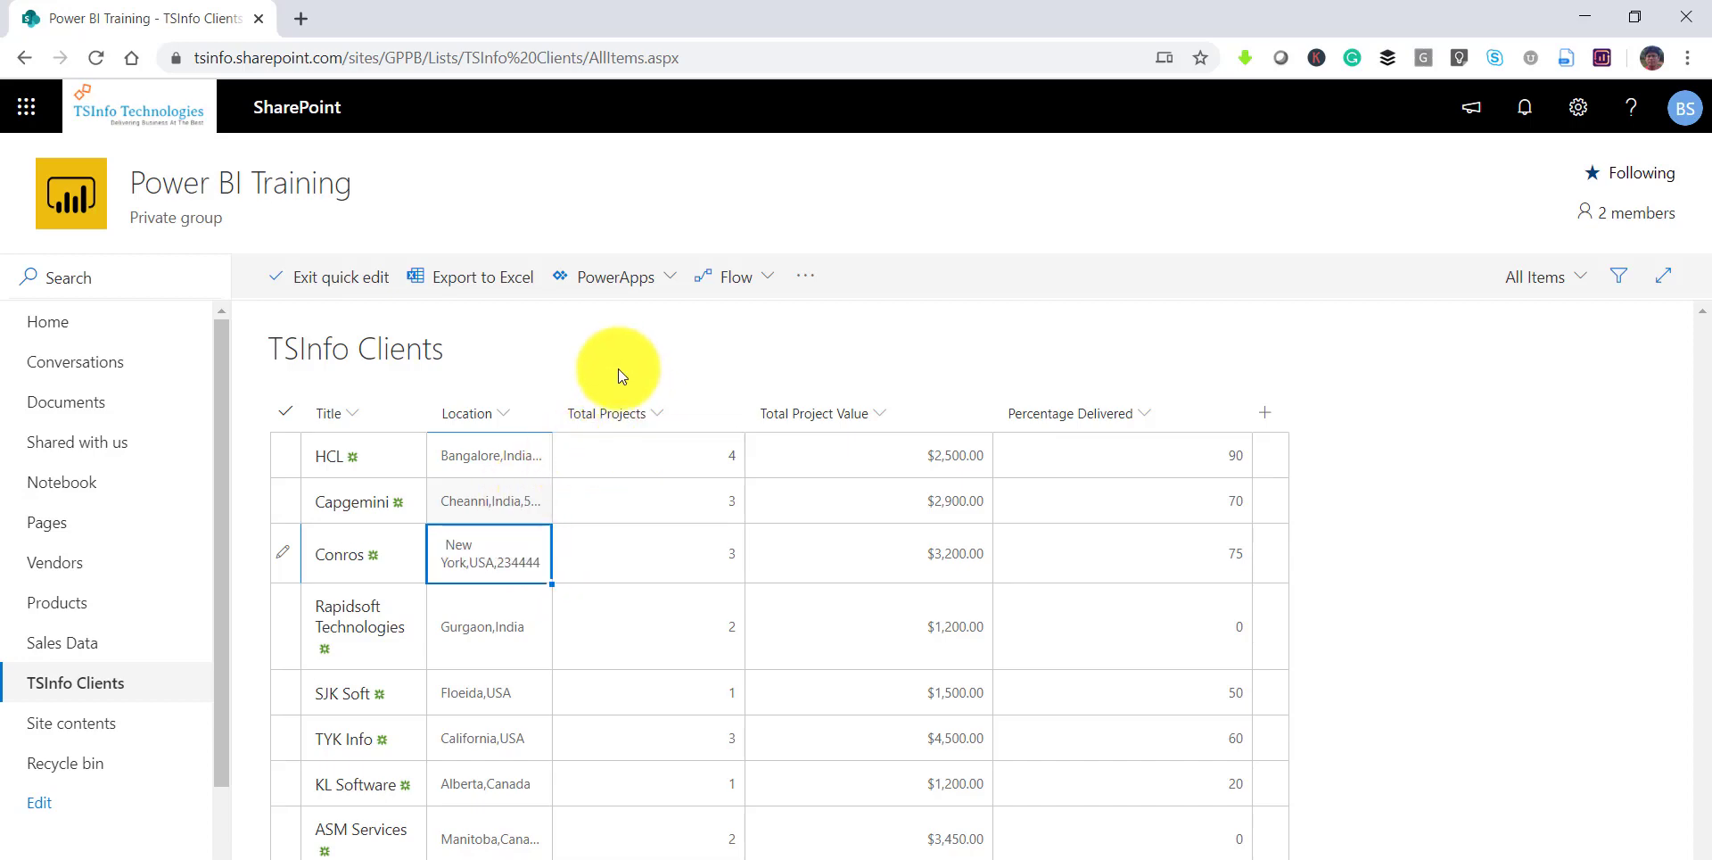
click(319, 290)
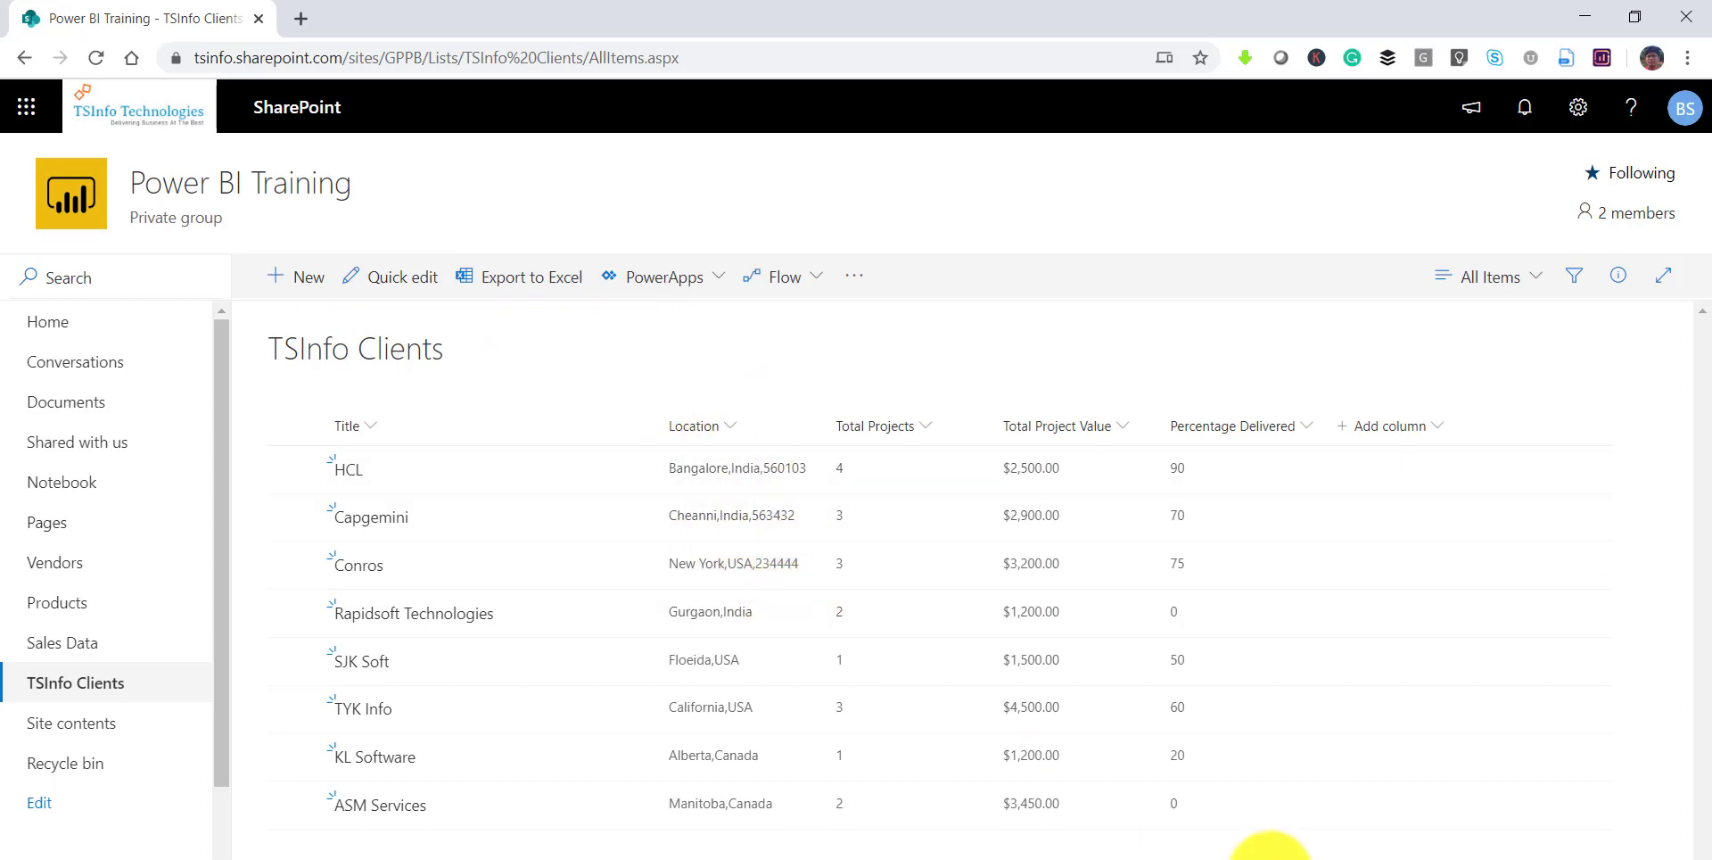
Refresh All queries in Power Query Editor so Location shows pin codes like Bangalore,India,560103.
mouse_move(1271, 856)
click(1355, 812)
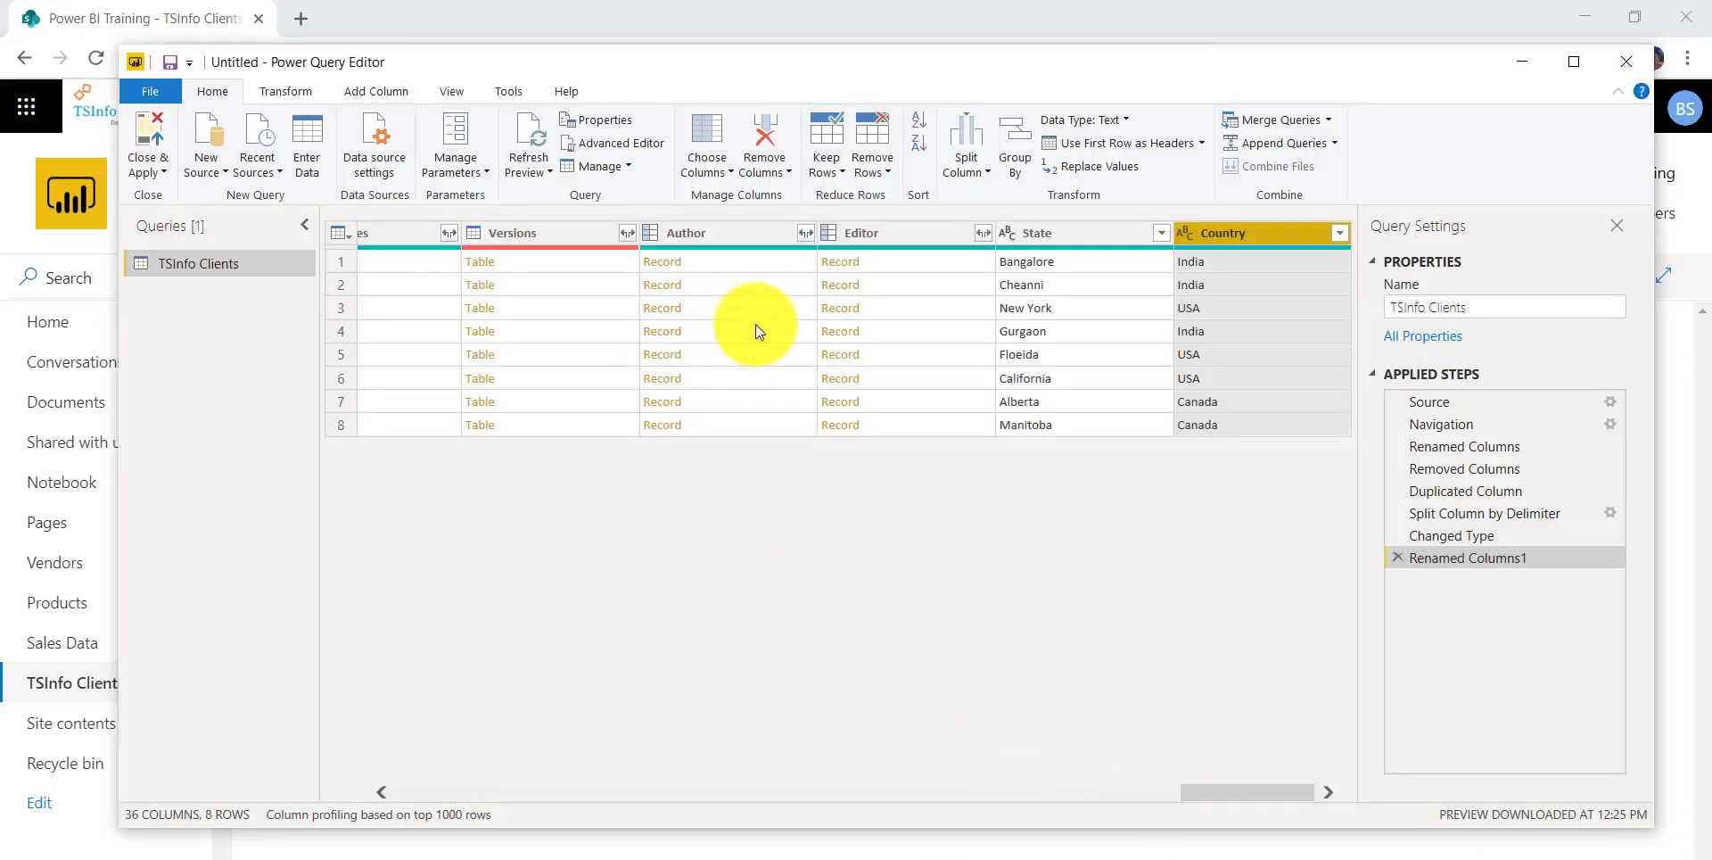
drag(1189, 789, 399, 734)
drag(446, 802, 563, 798)
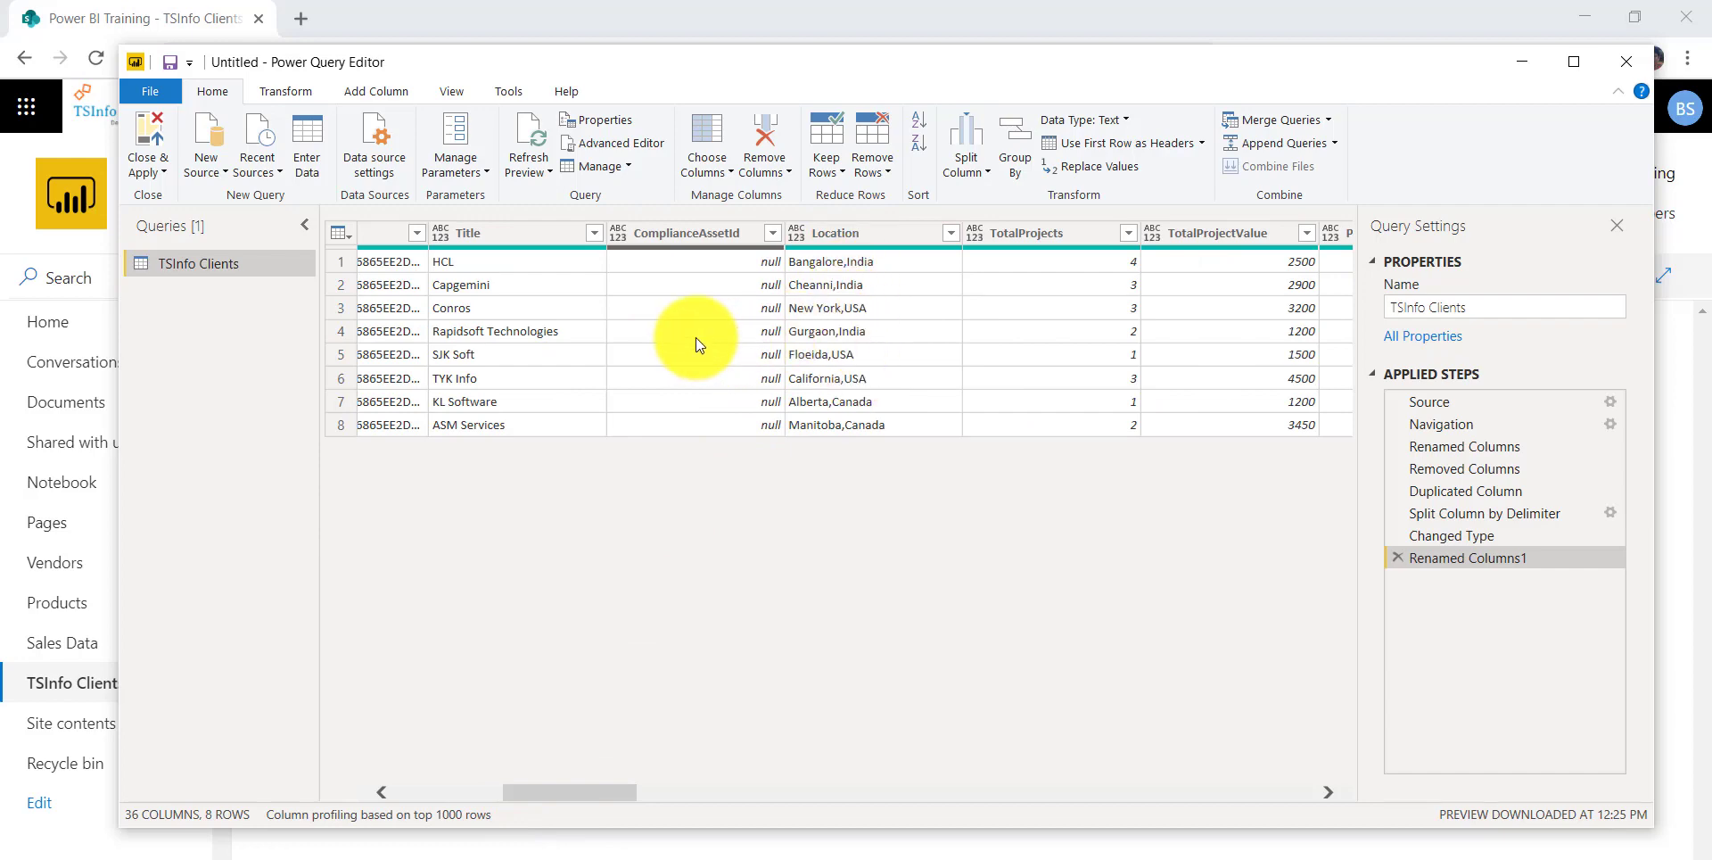
click(551, 173)
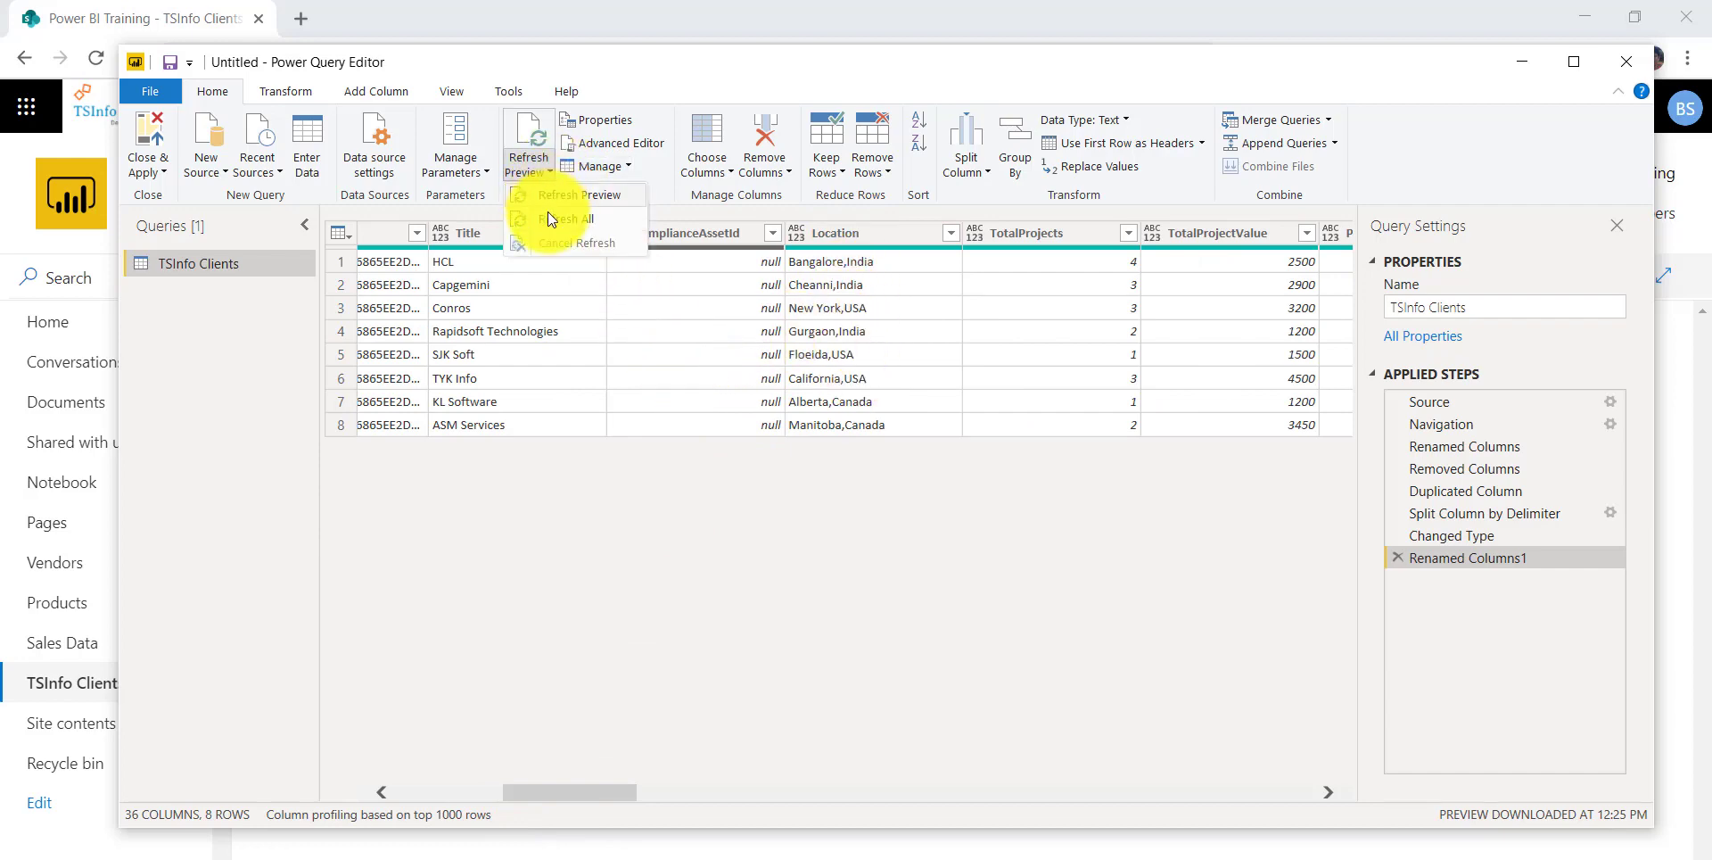
click(561, 214)
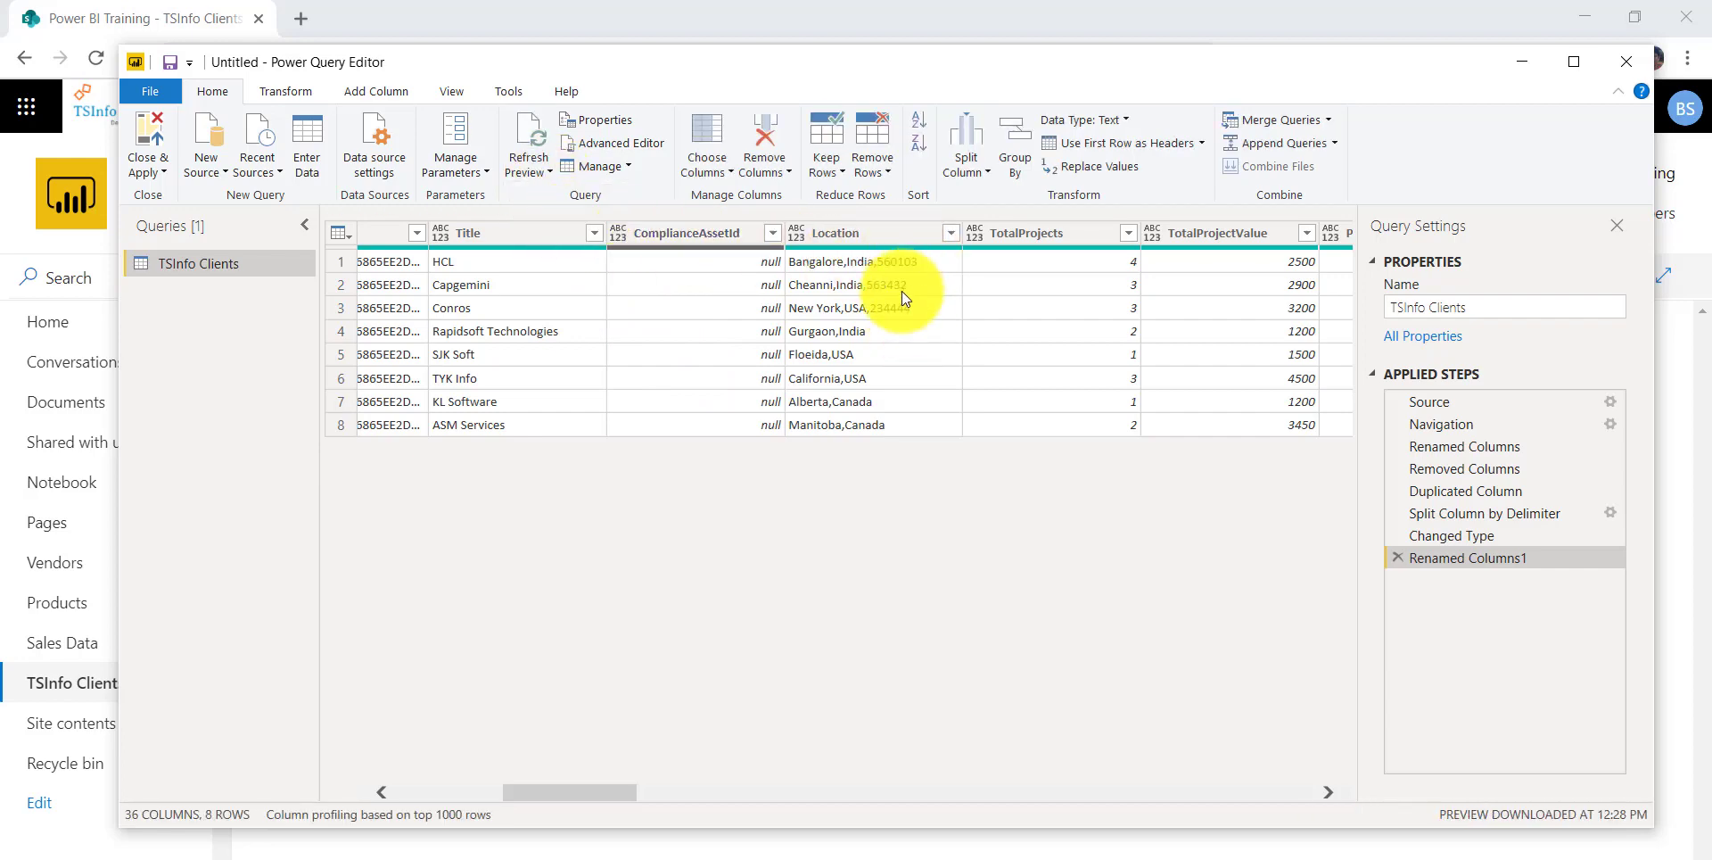
drag(624, 790, 1375, 791)
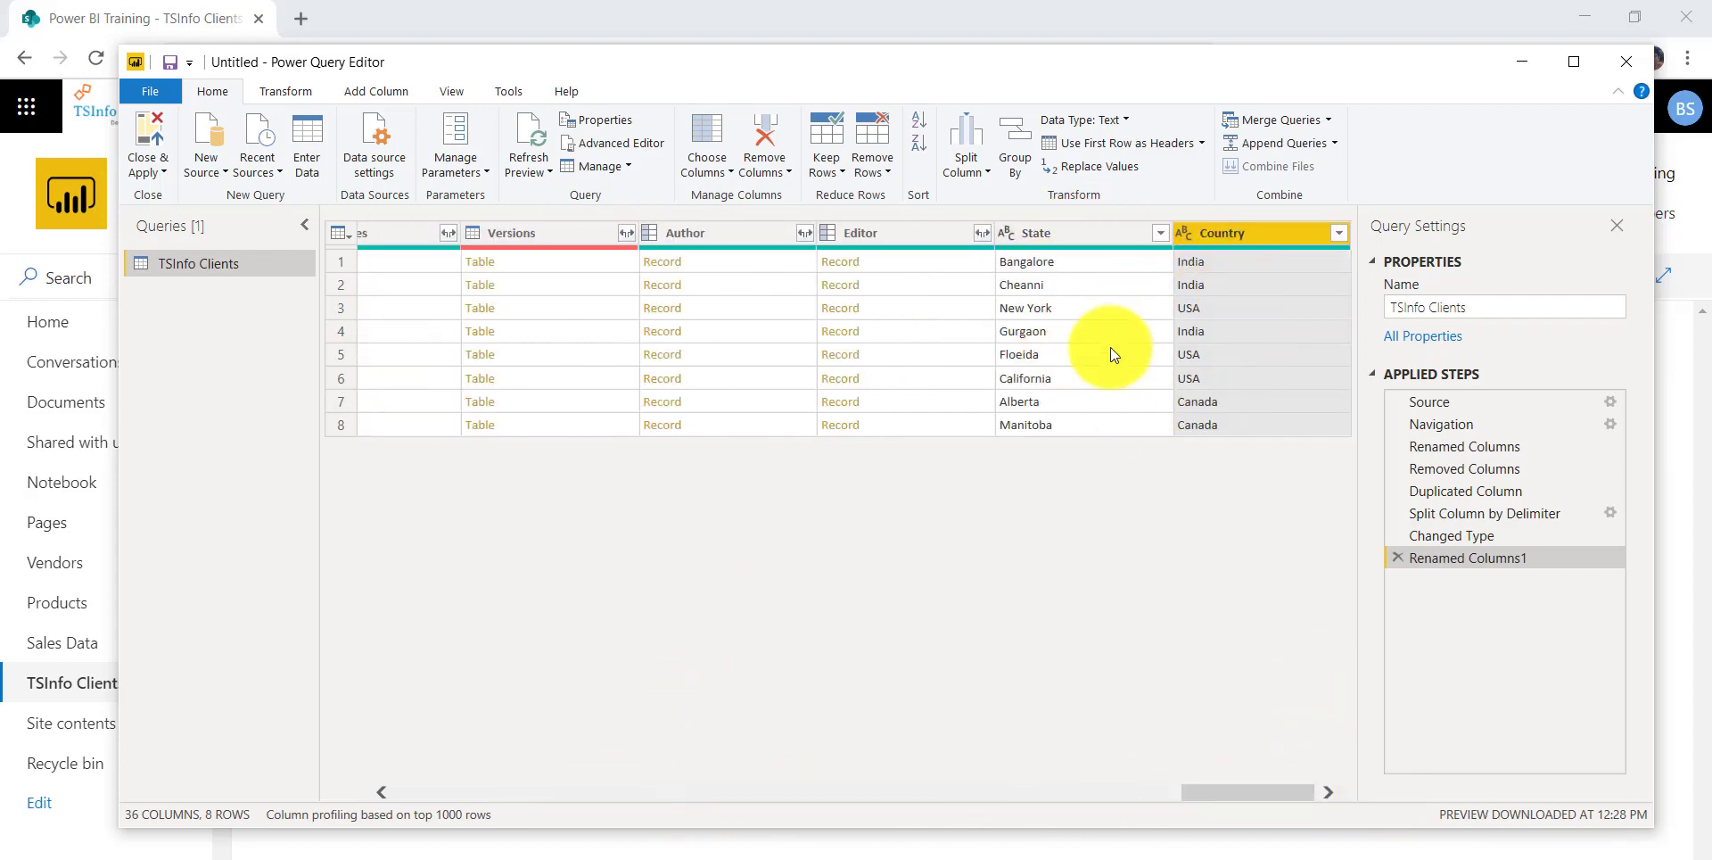
drag(1235, 788, 583, 791)
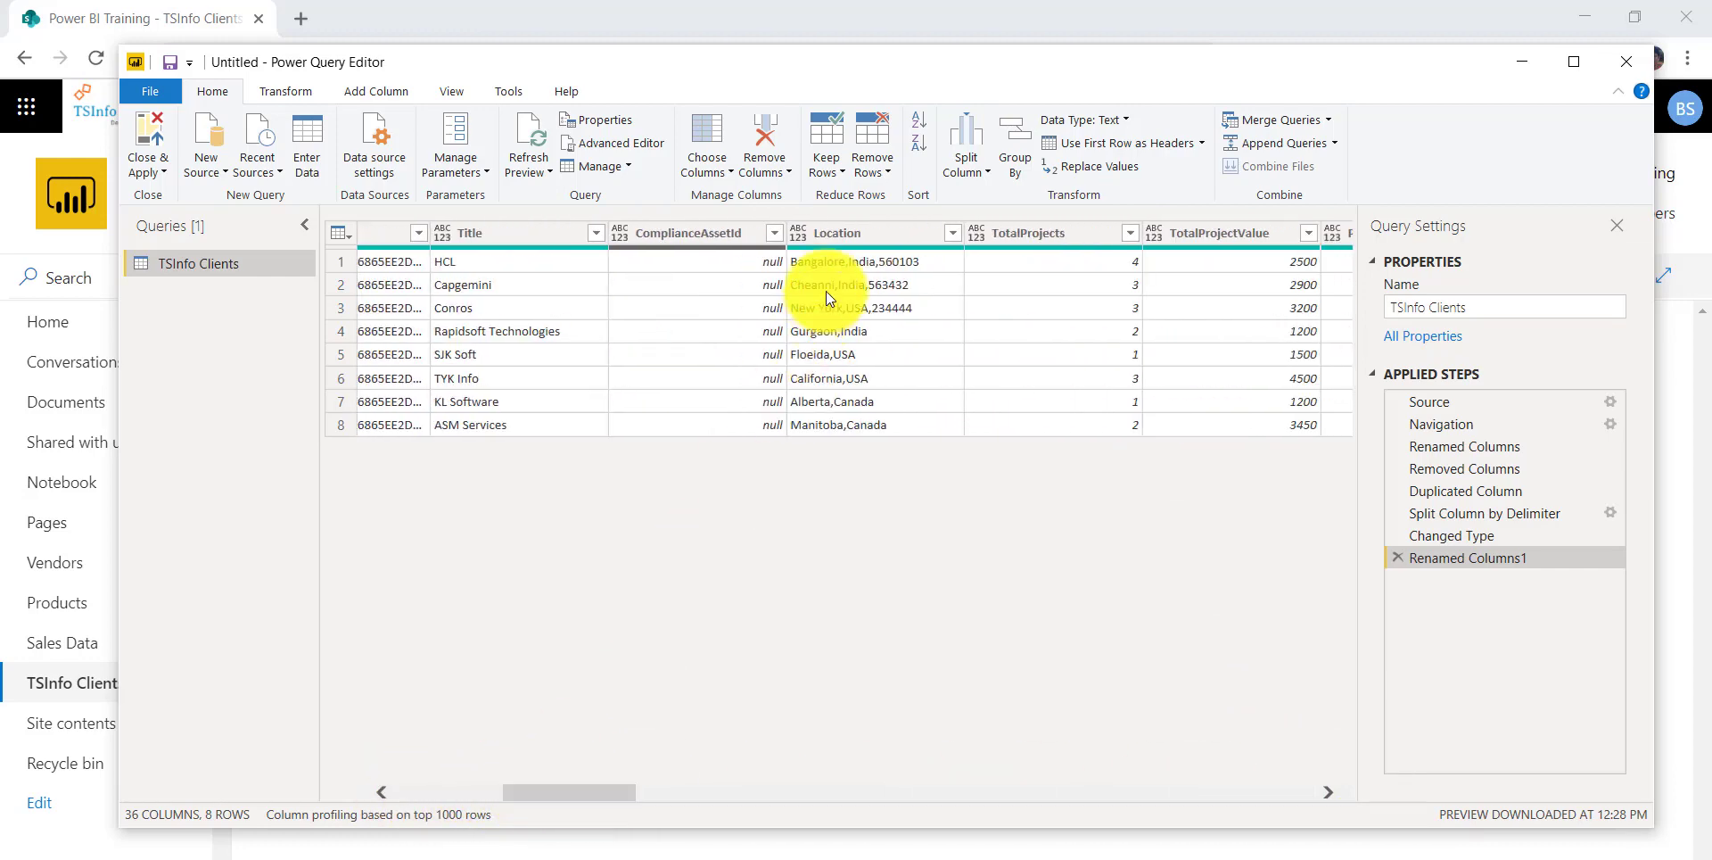
Duplicate the Location column and split the copy by comma into 3 columns.
right_click(844, 235)
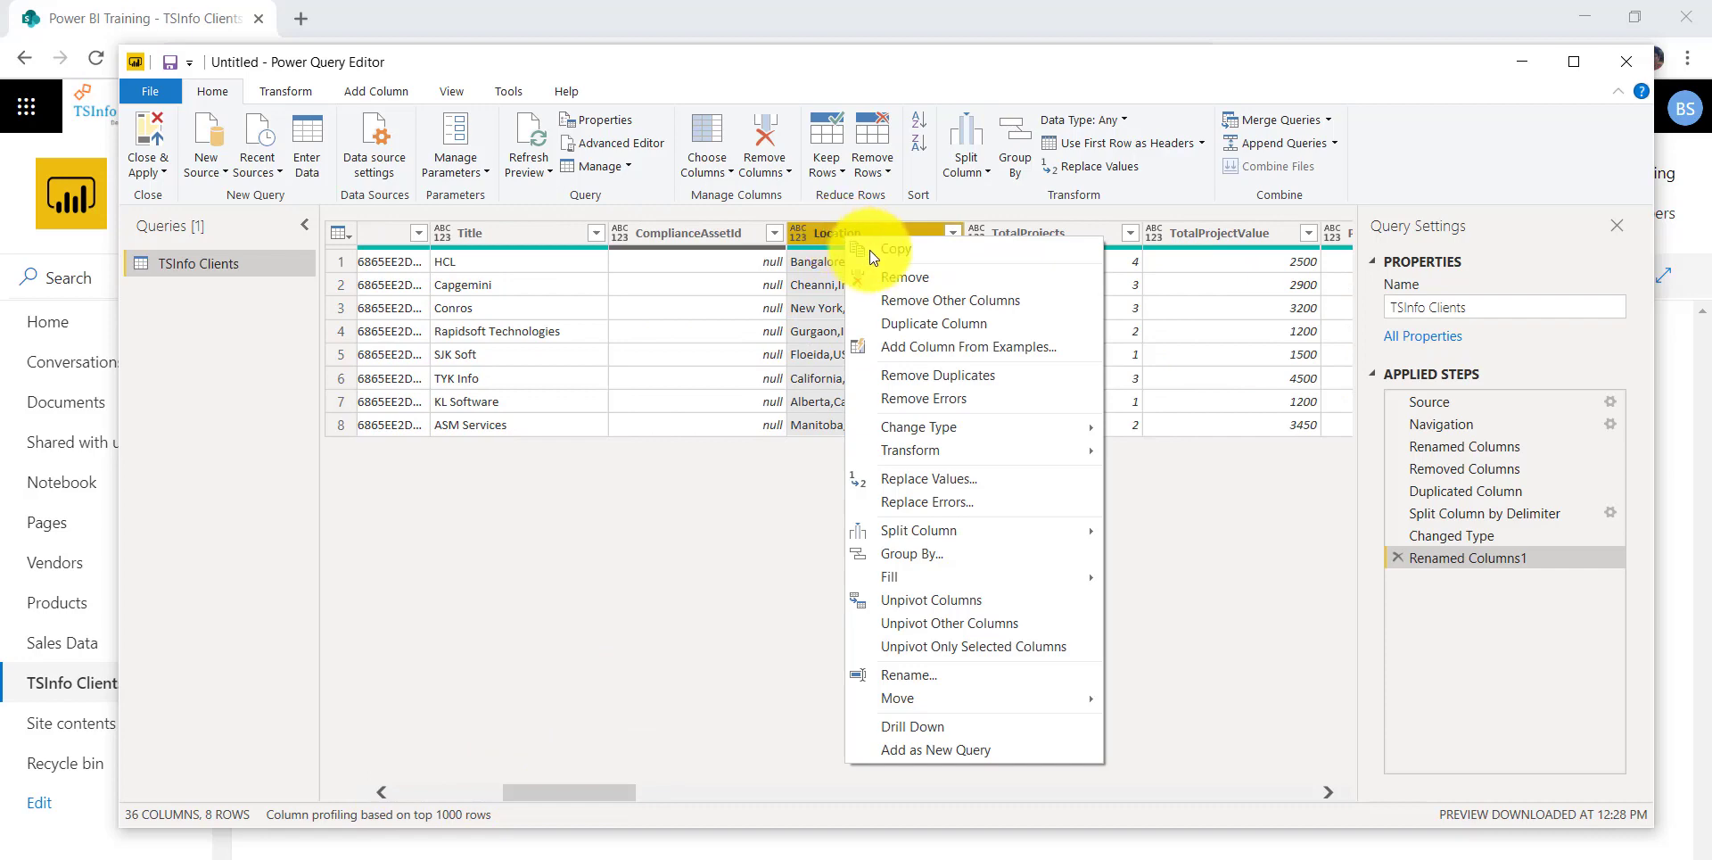
click(915, 320)
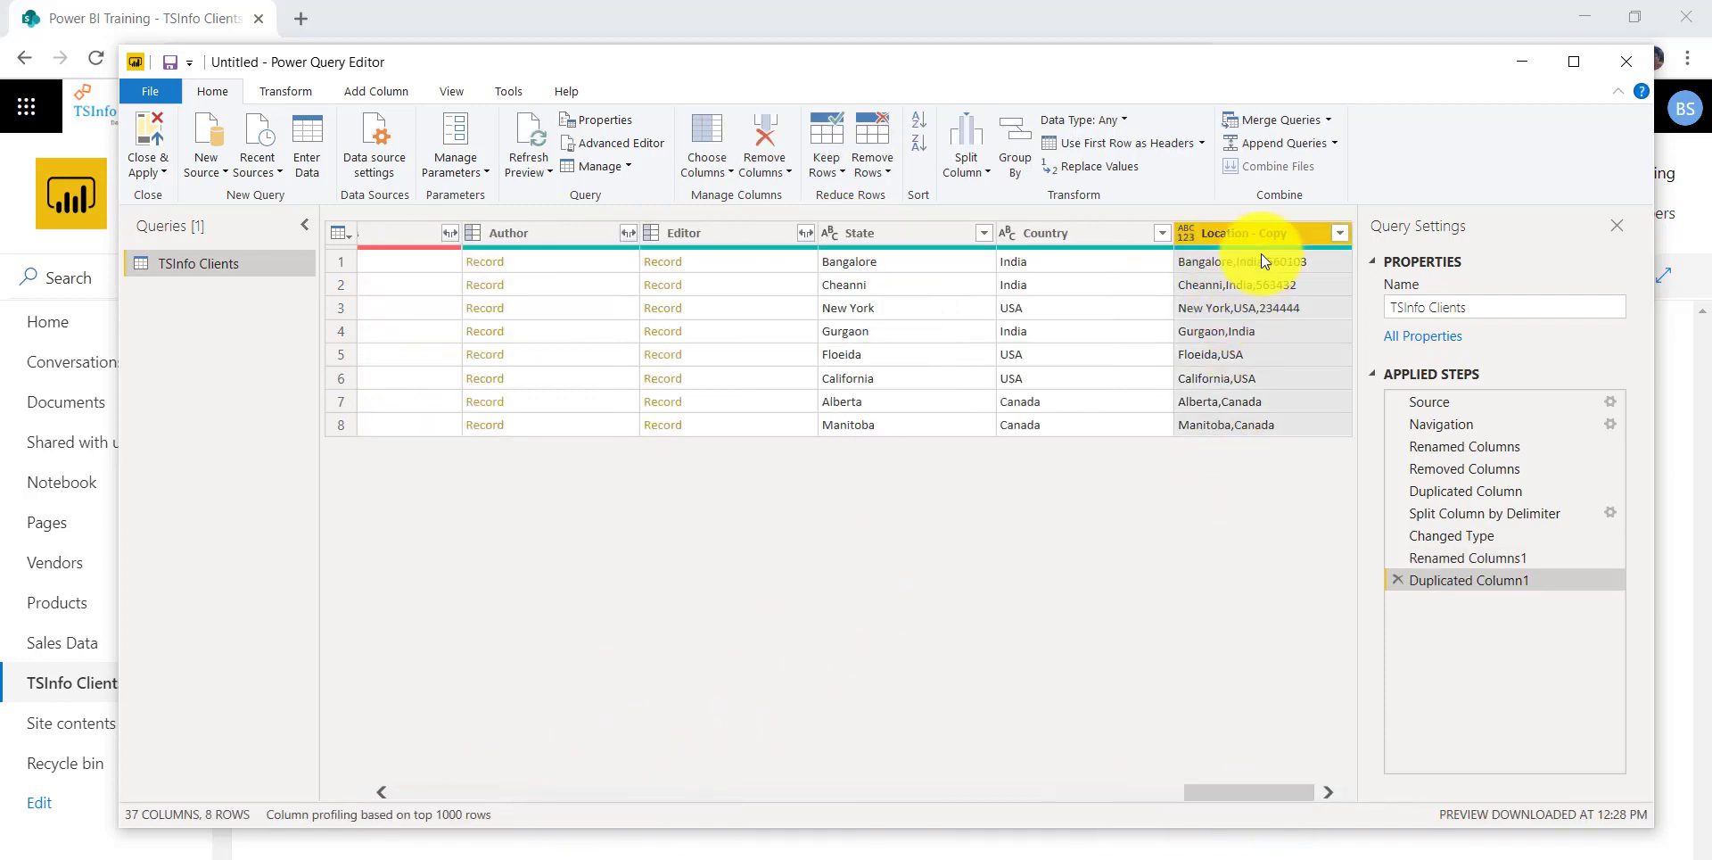
click(986, 174)
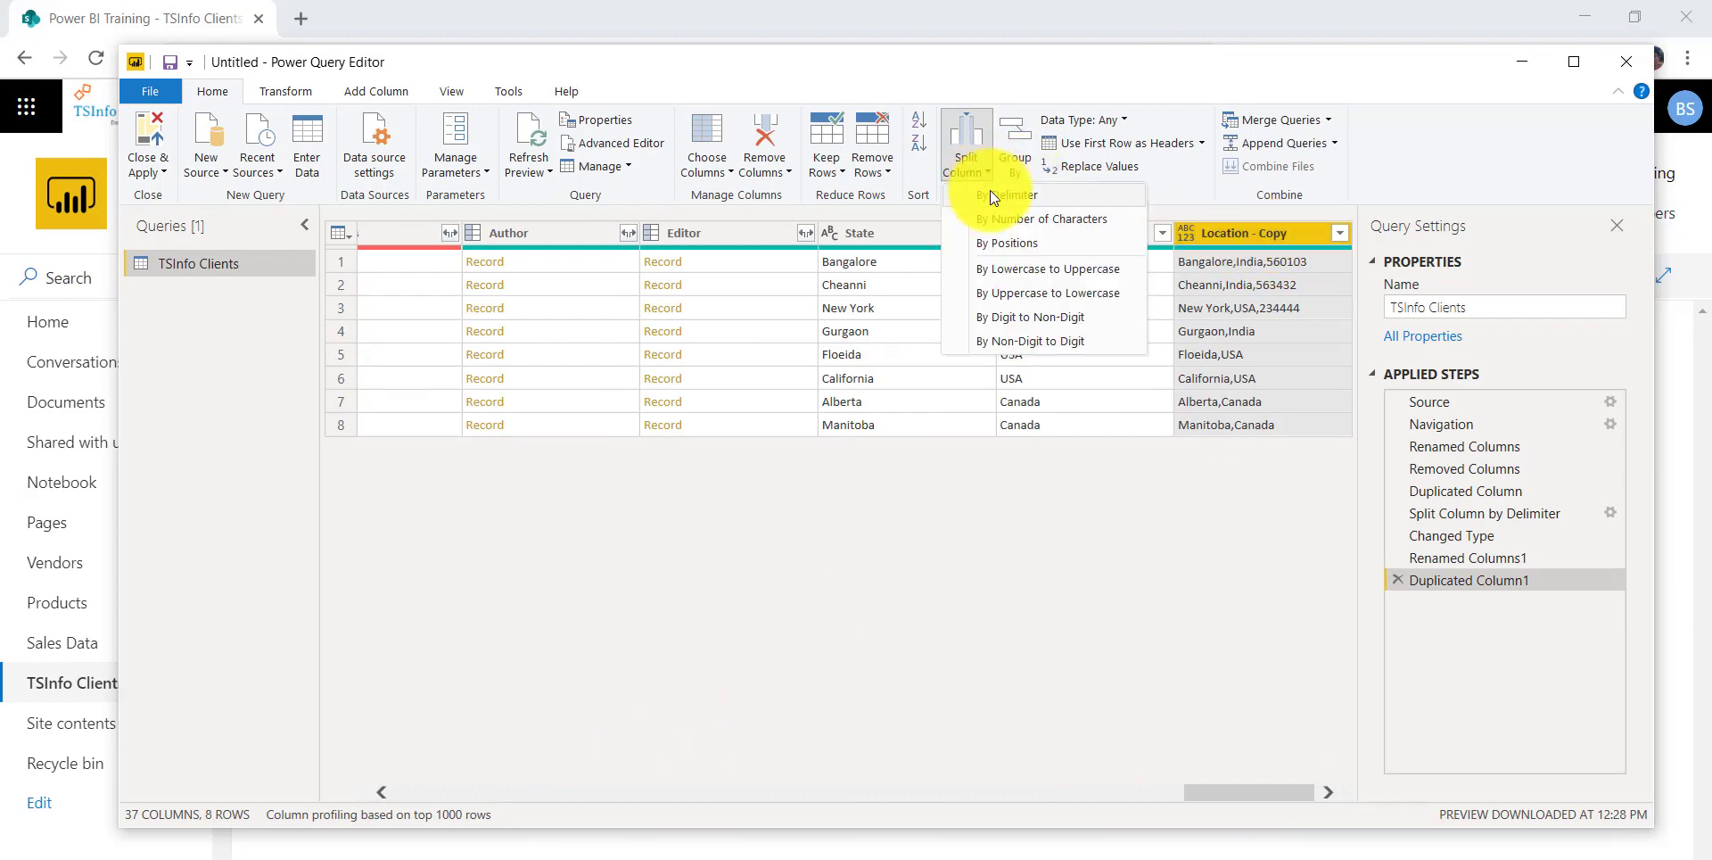
click(991, 194)
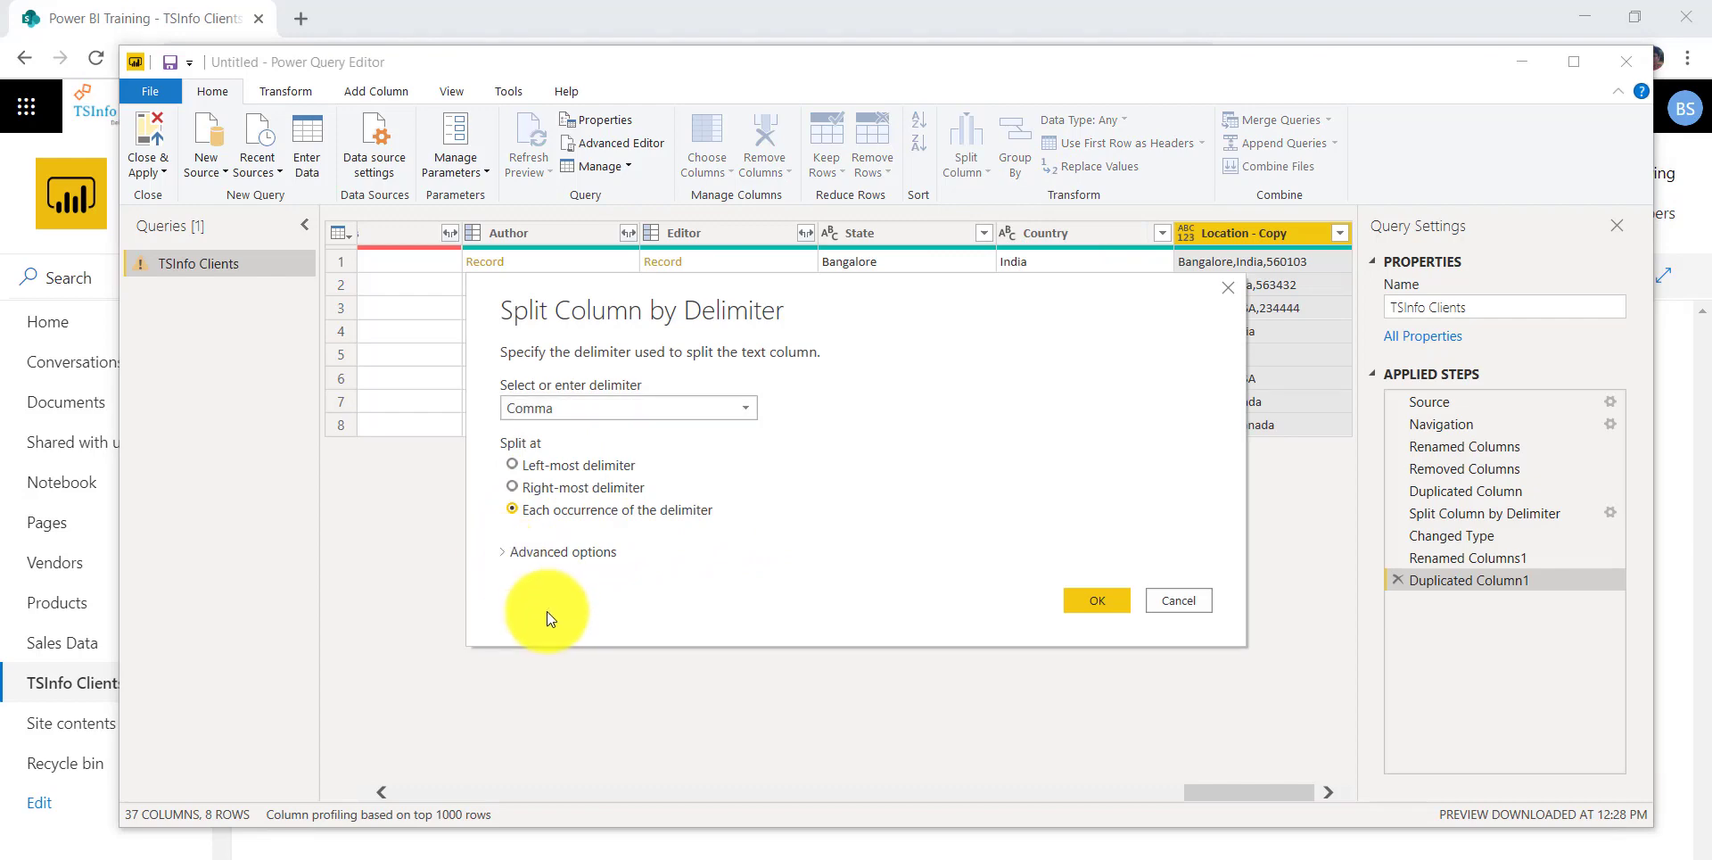
click(507, 558)
click(539, 670)
text(3)
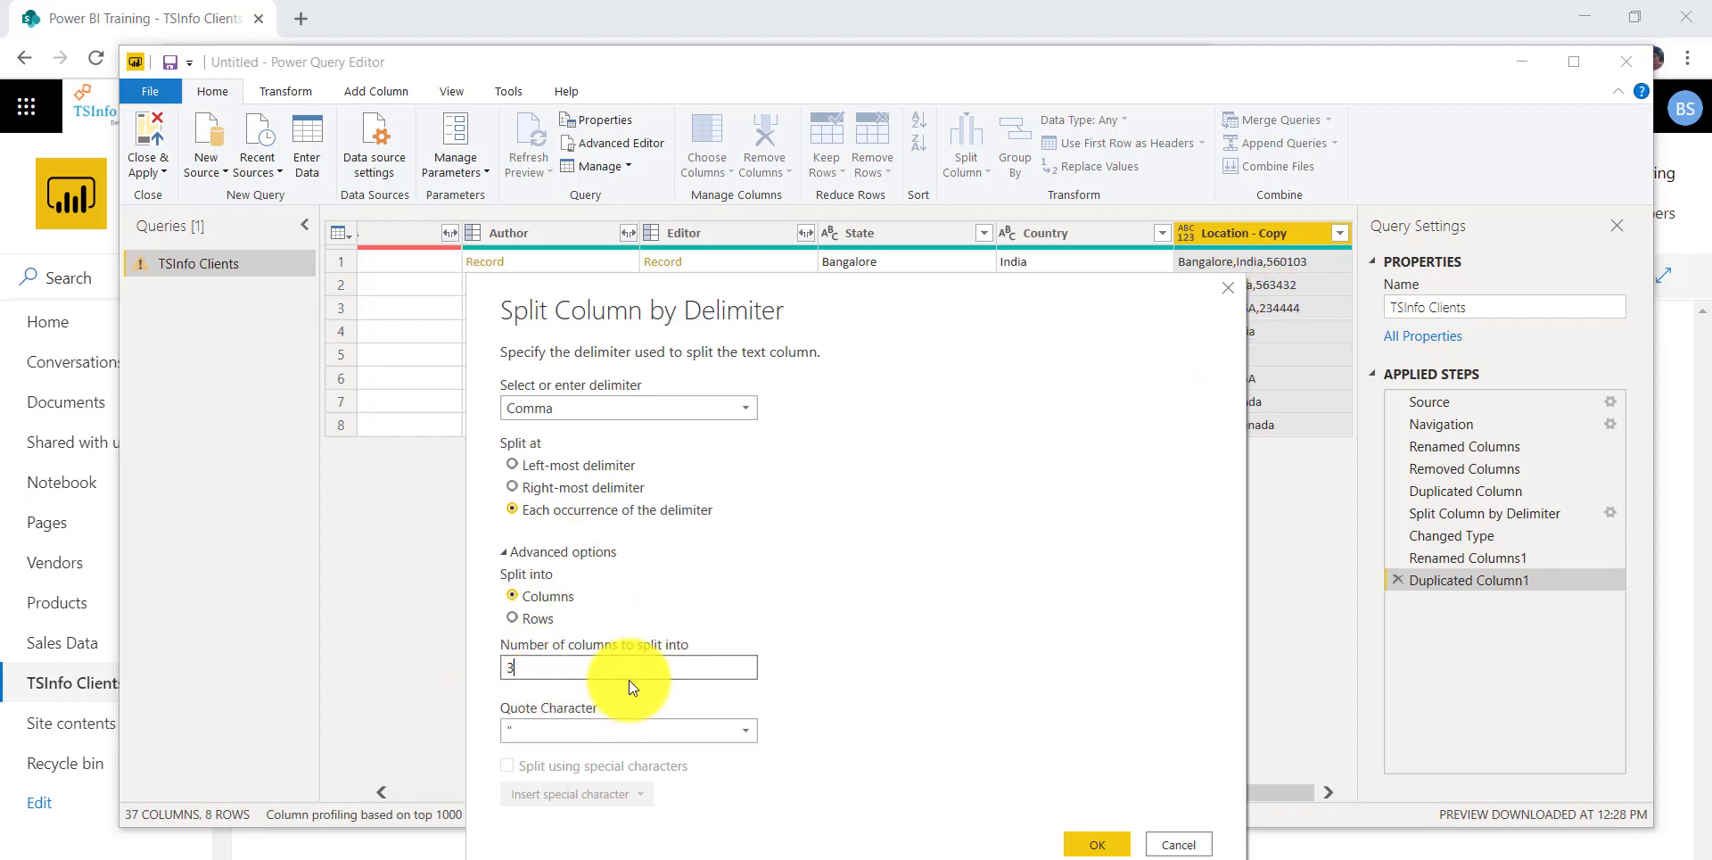
click(1096, 843)
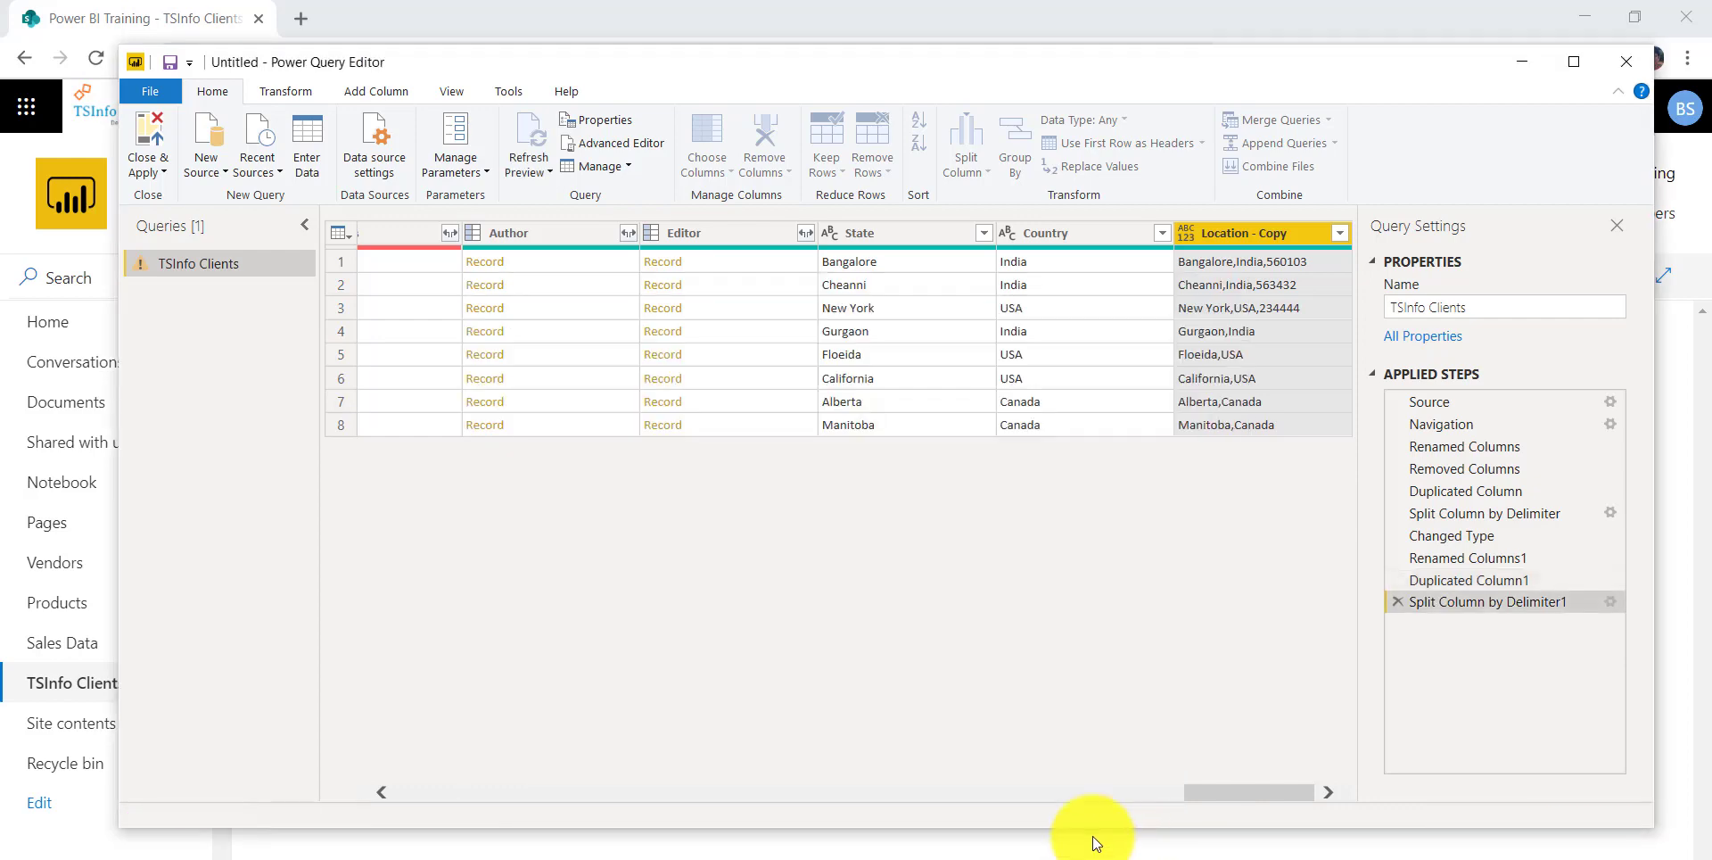
drag(1194, 791, 1281, 788)
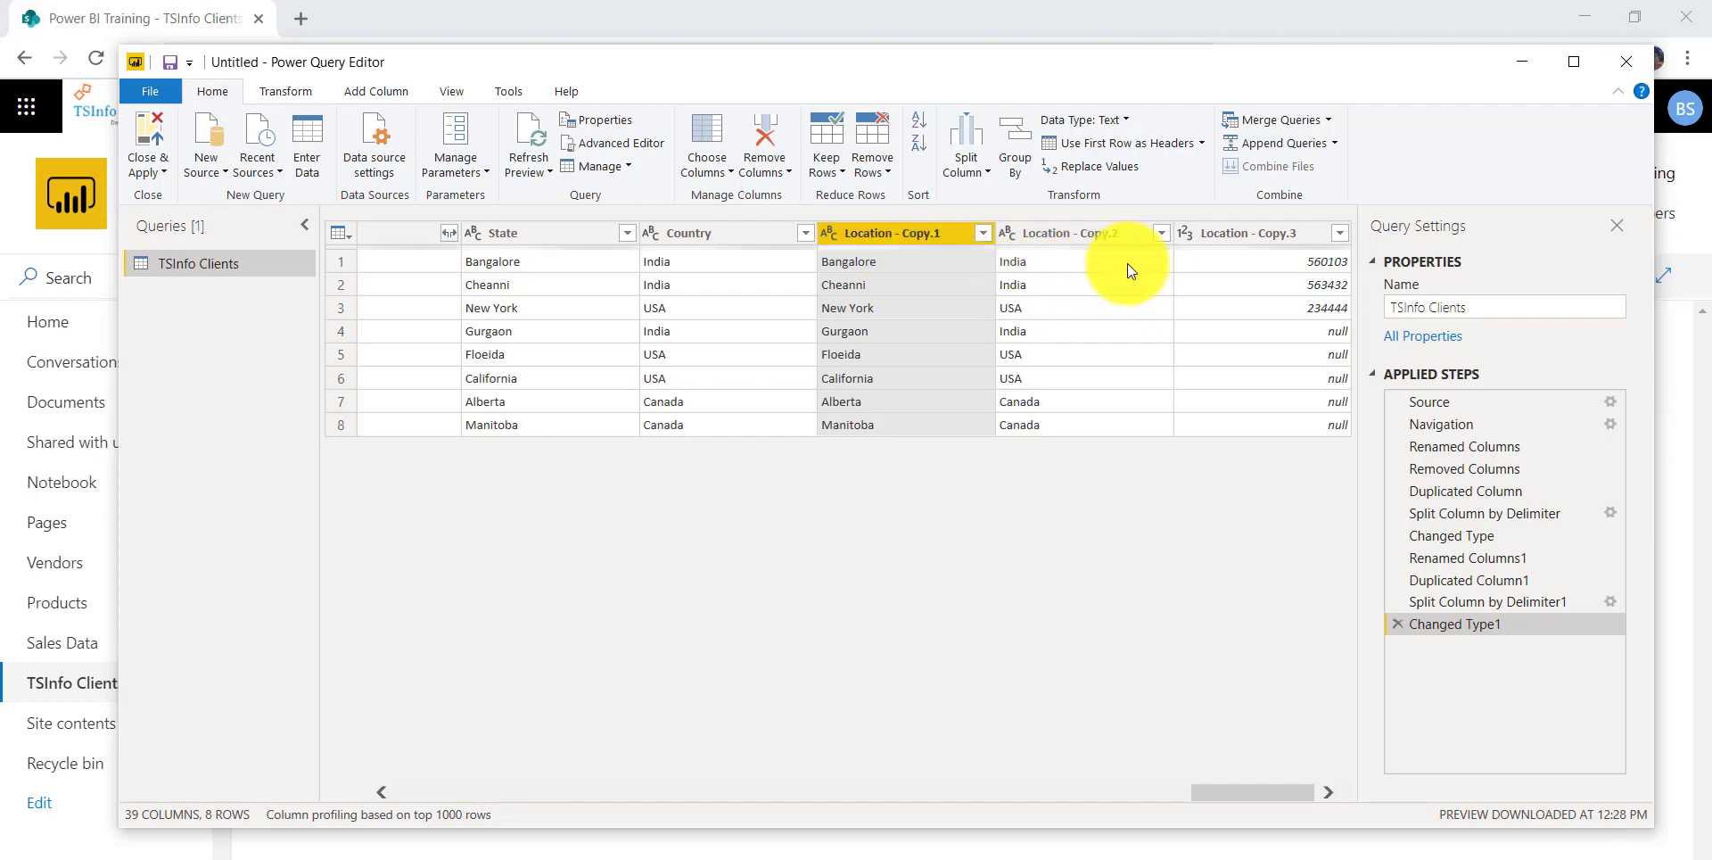
Replace null values in the Location - Copy.3 column with 0.
click(1336, 334)
click(1289, 230)
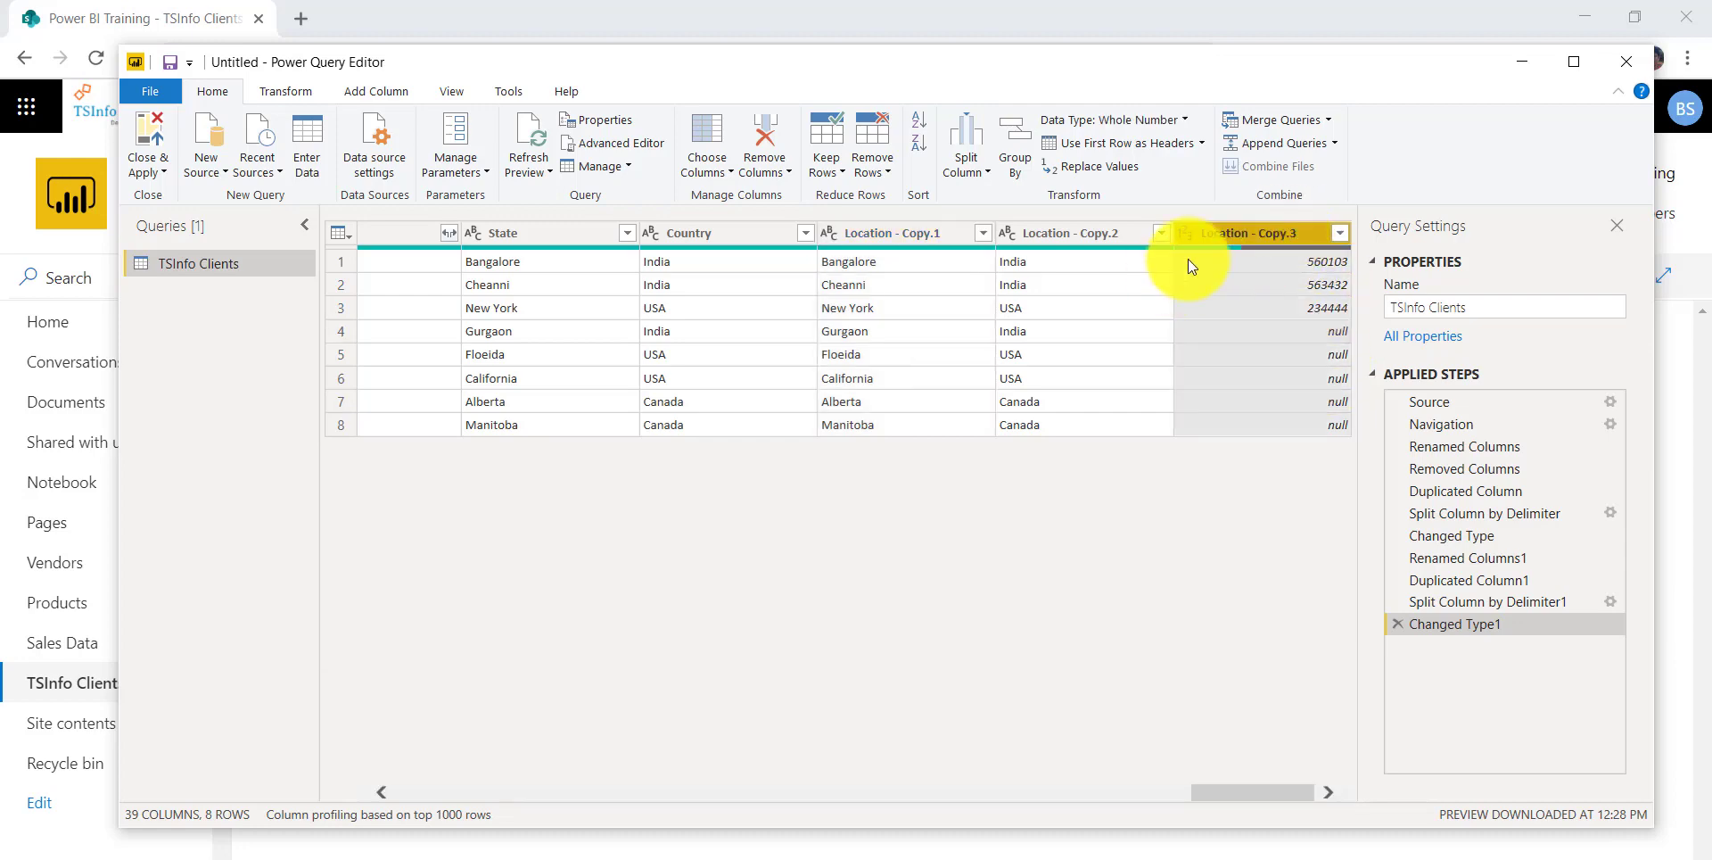
right_click(1251, 237)
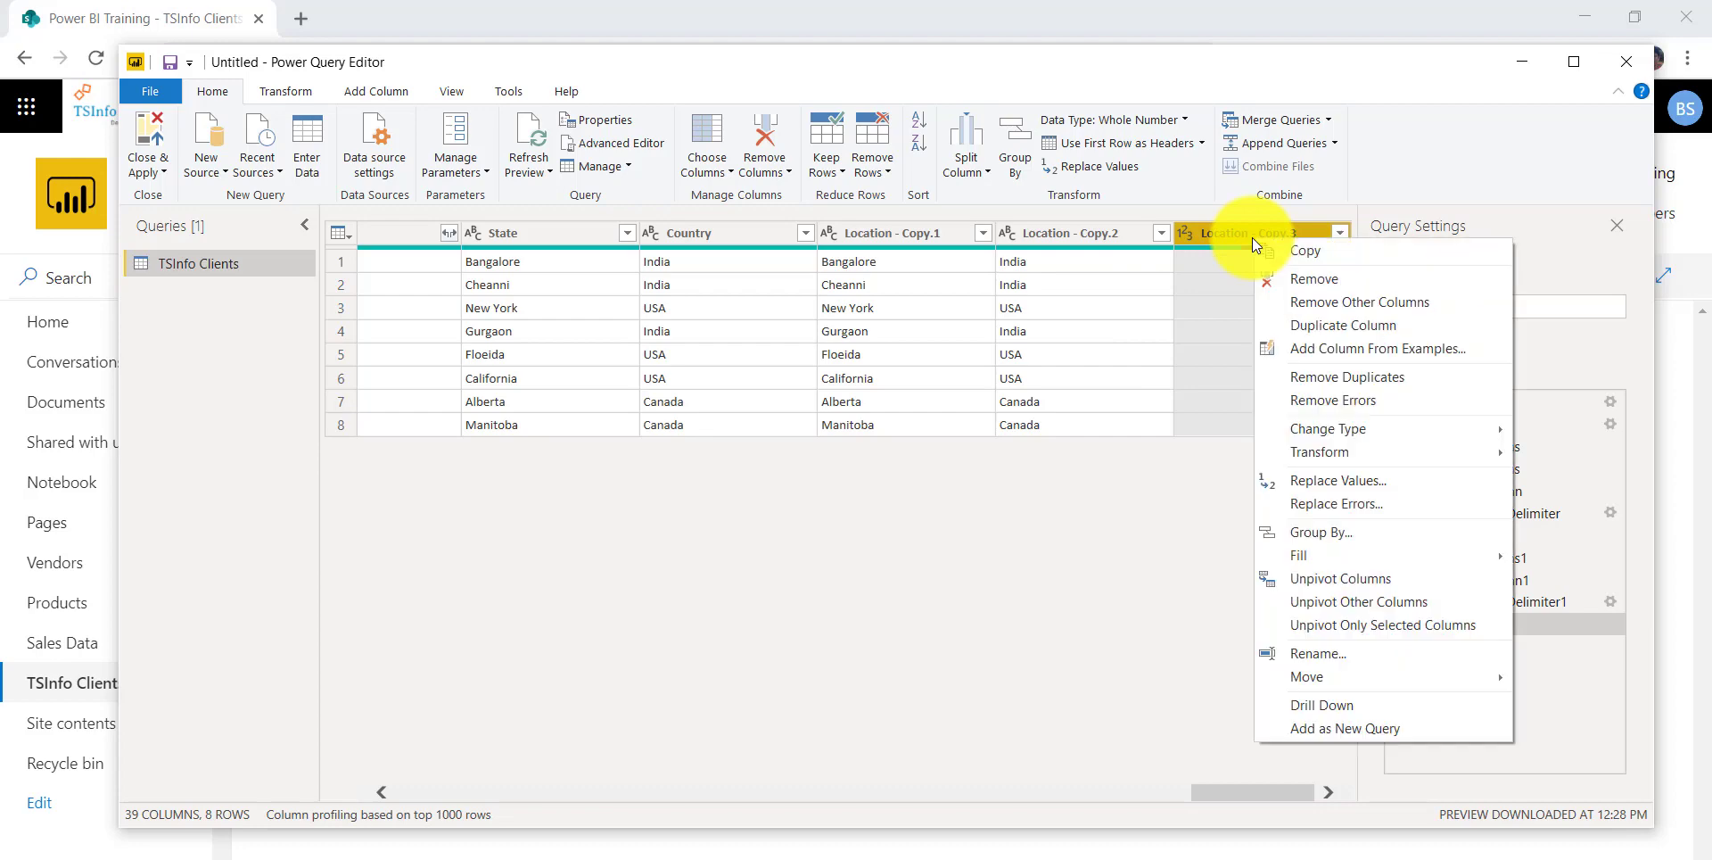
click(1319, 483)
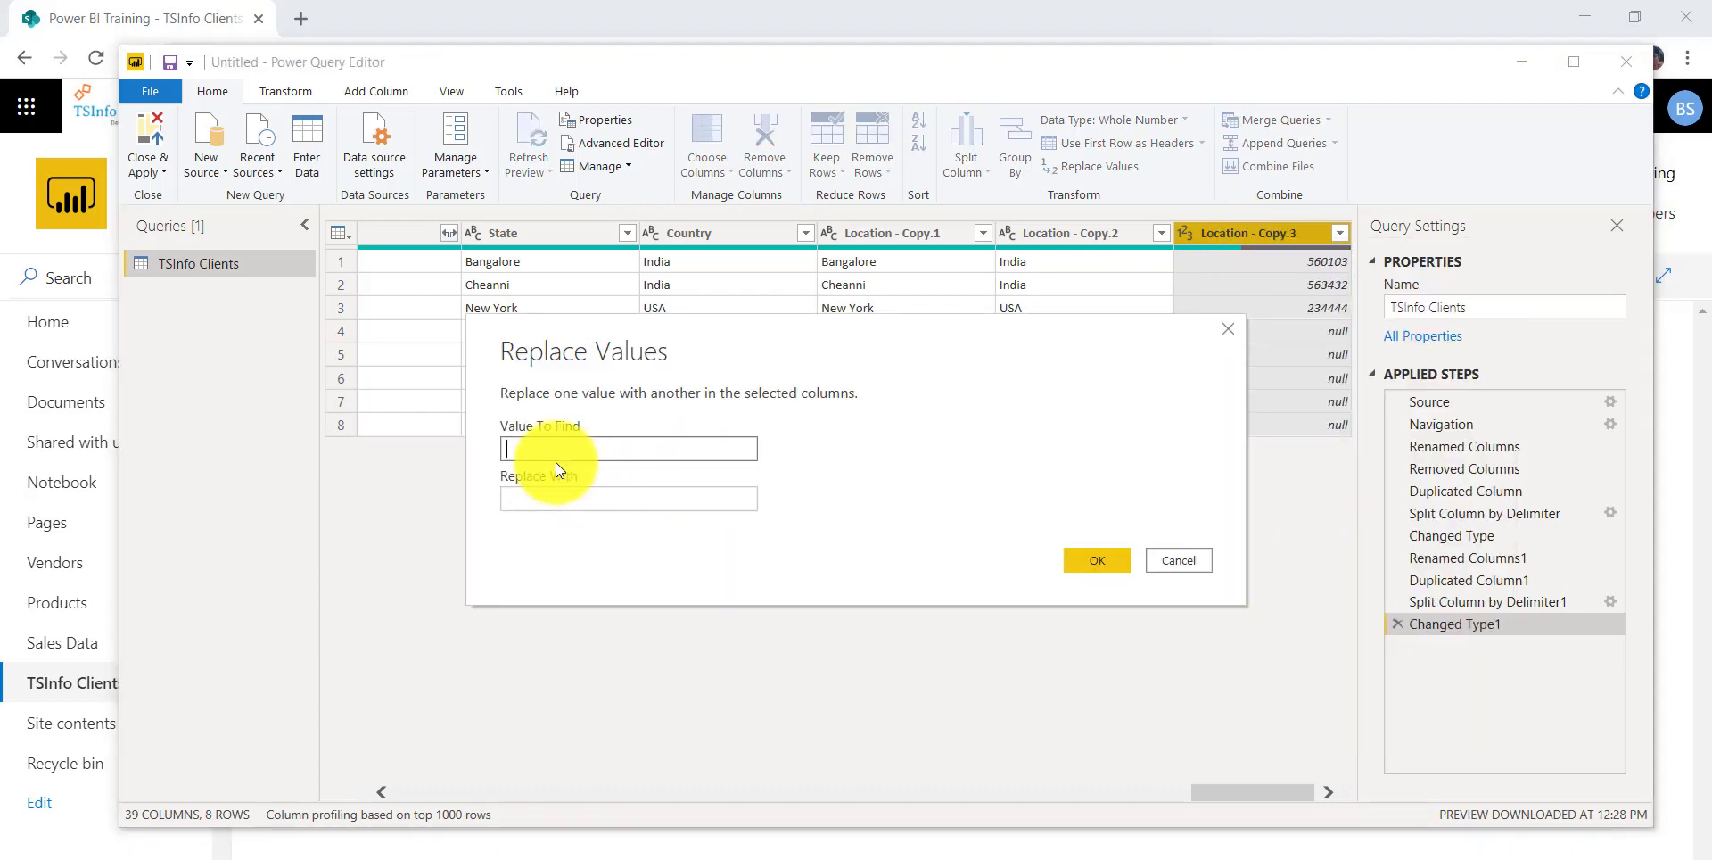
key(Tab)
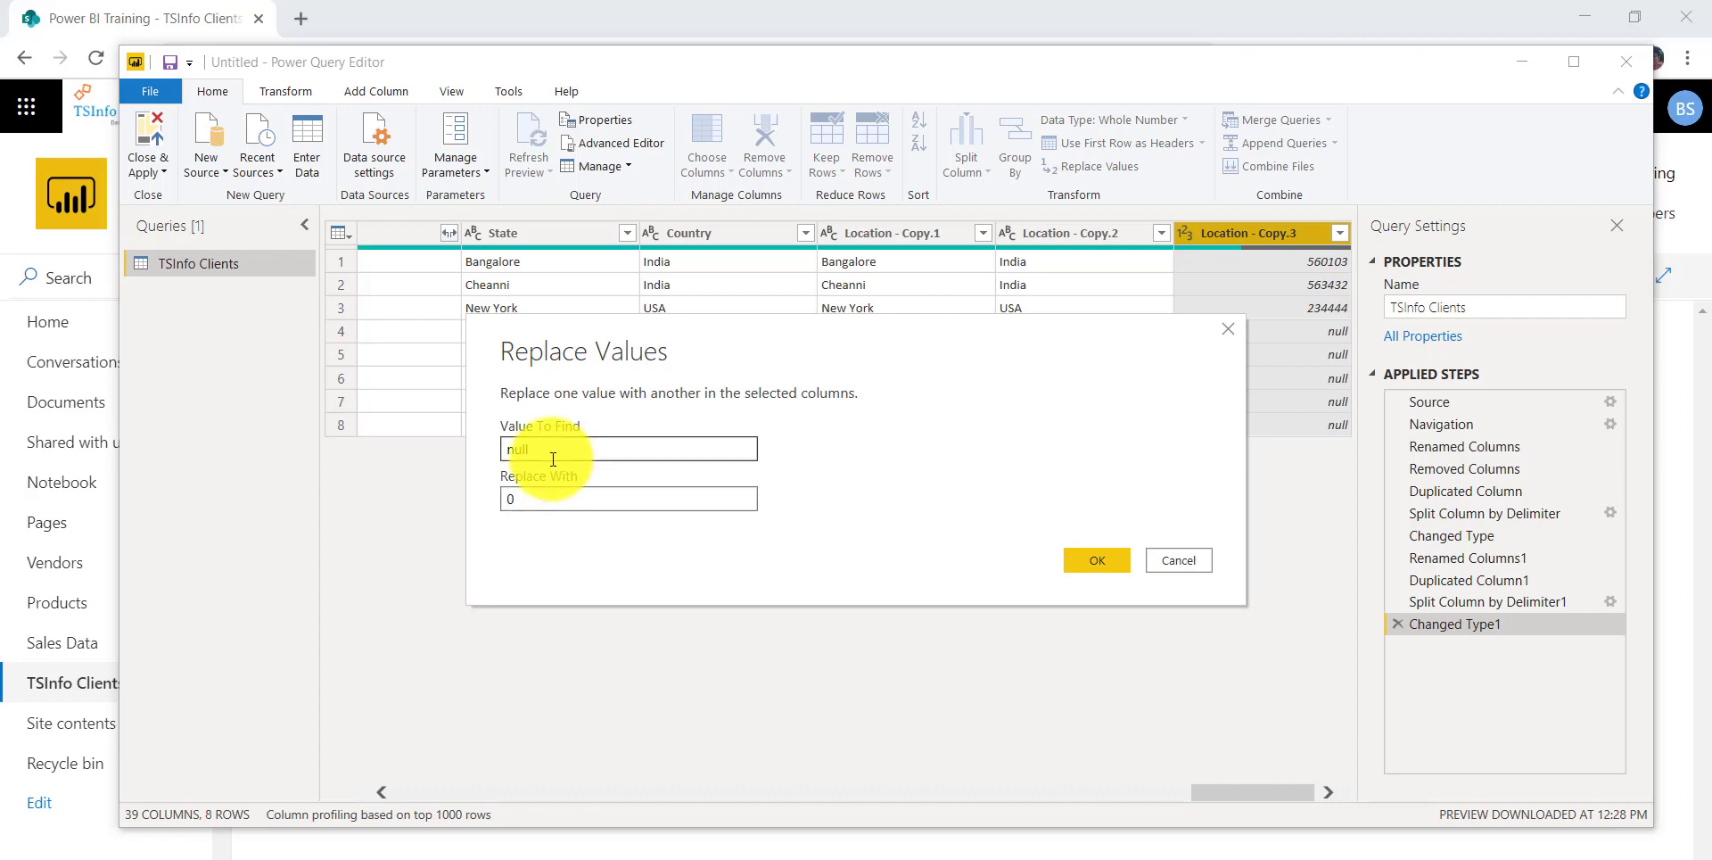
click(1083, 560)
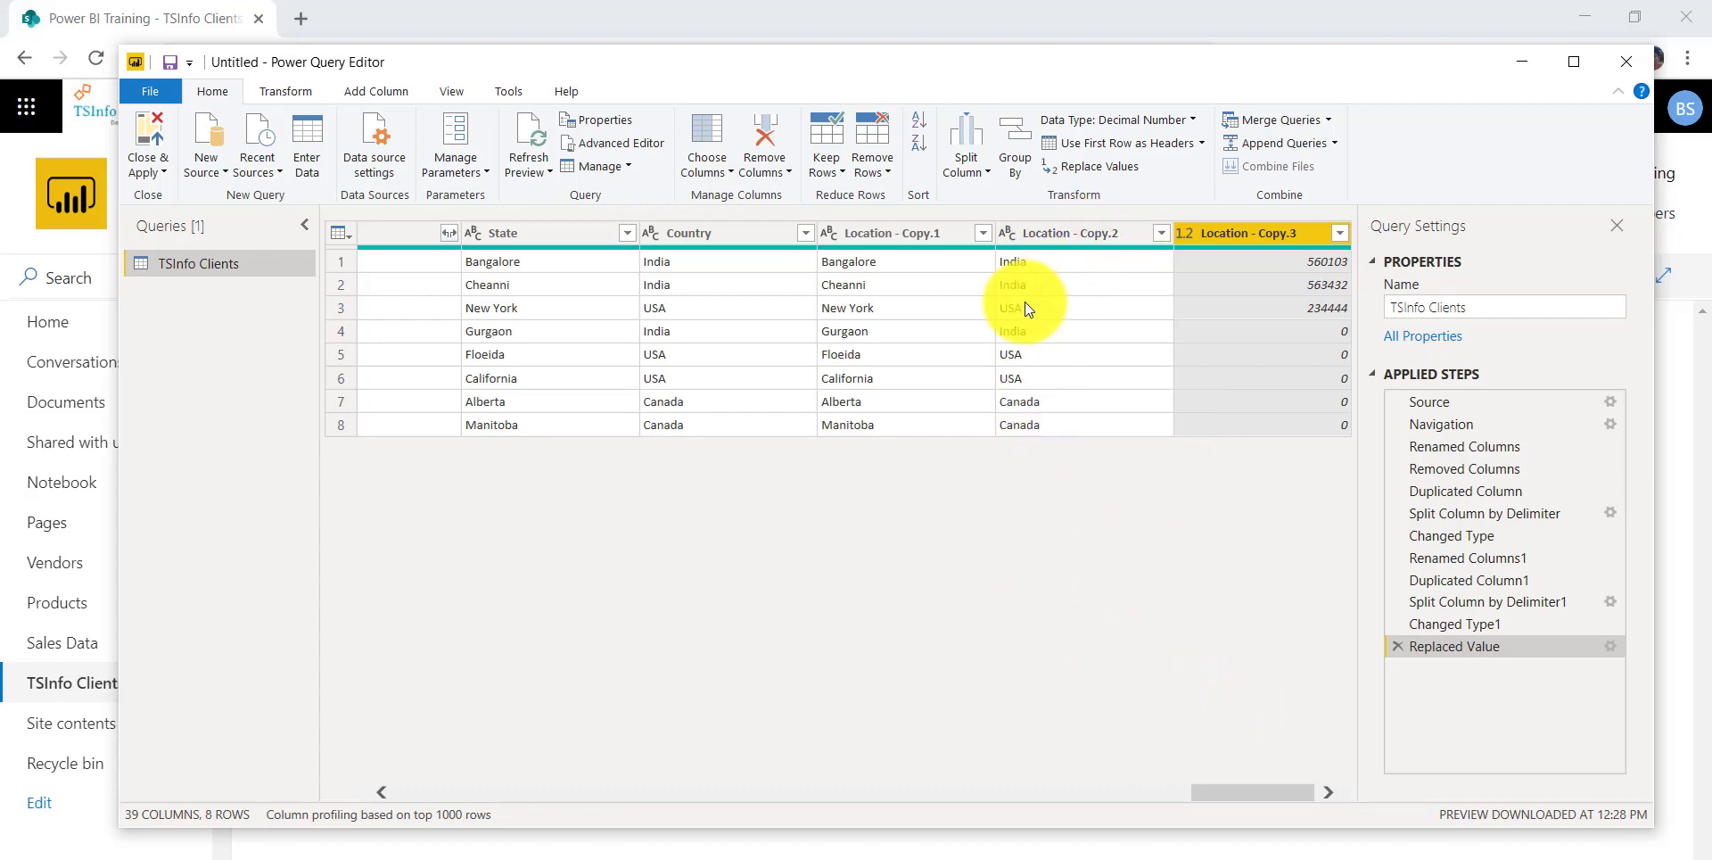
Merge Location - Copy.2 and Location - Copy.3 using a Space separator.
click(1100, 230)
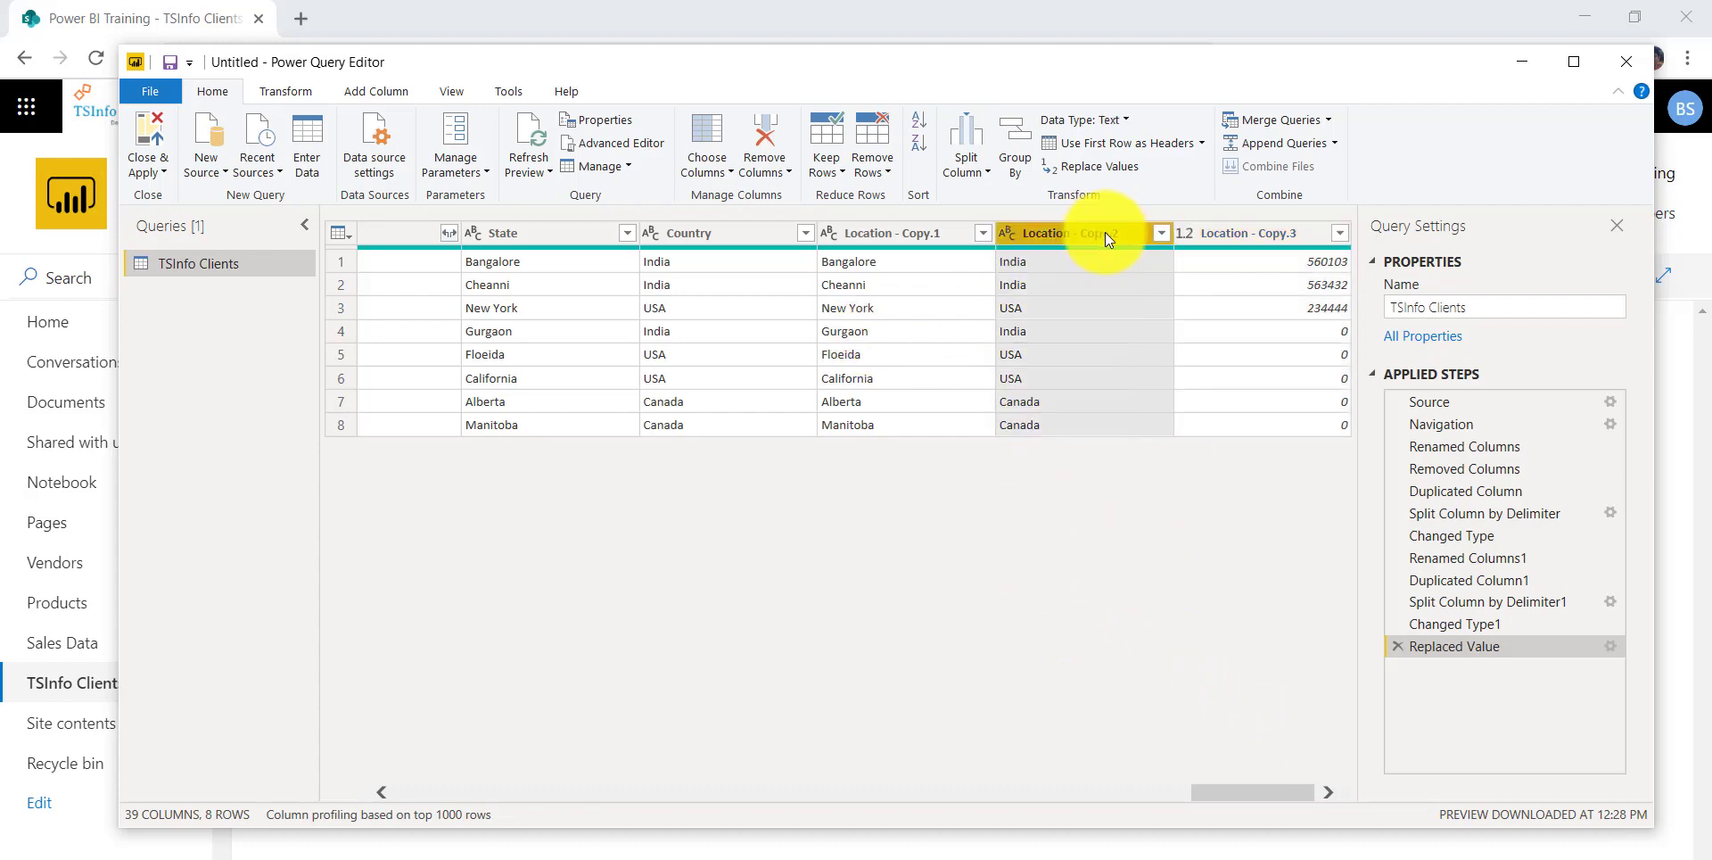
ctrl+click(1208, 223)
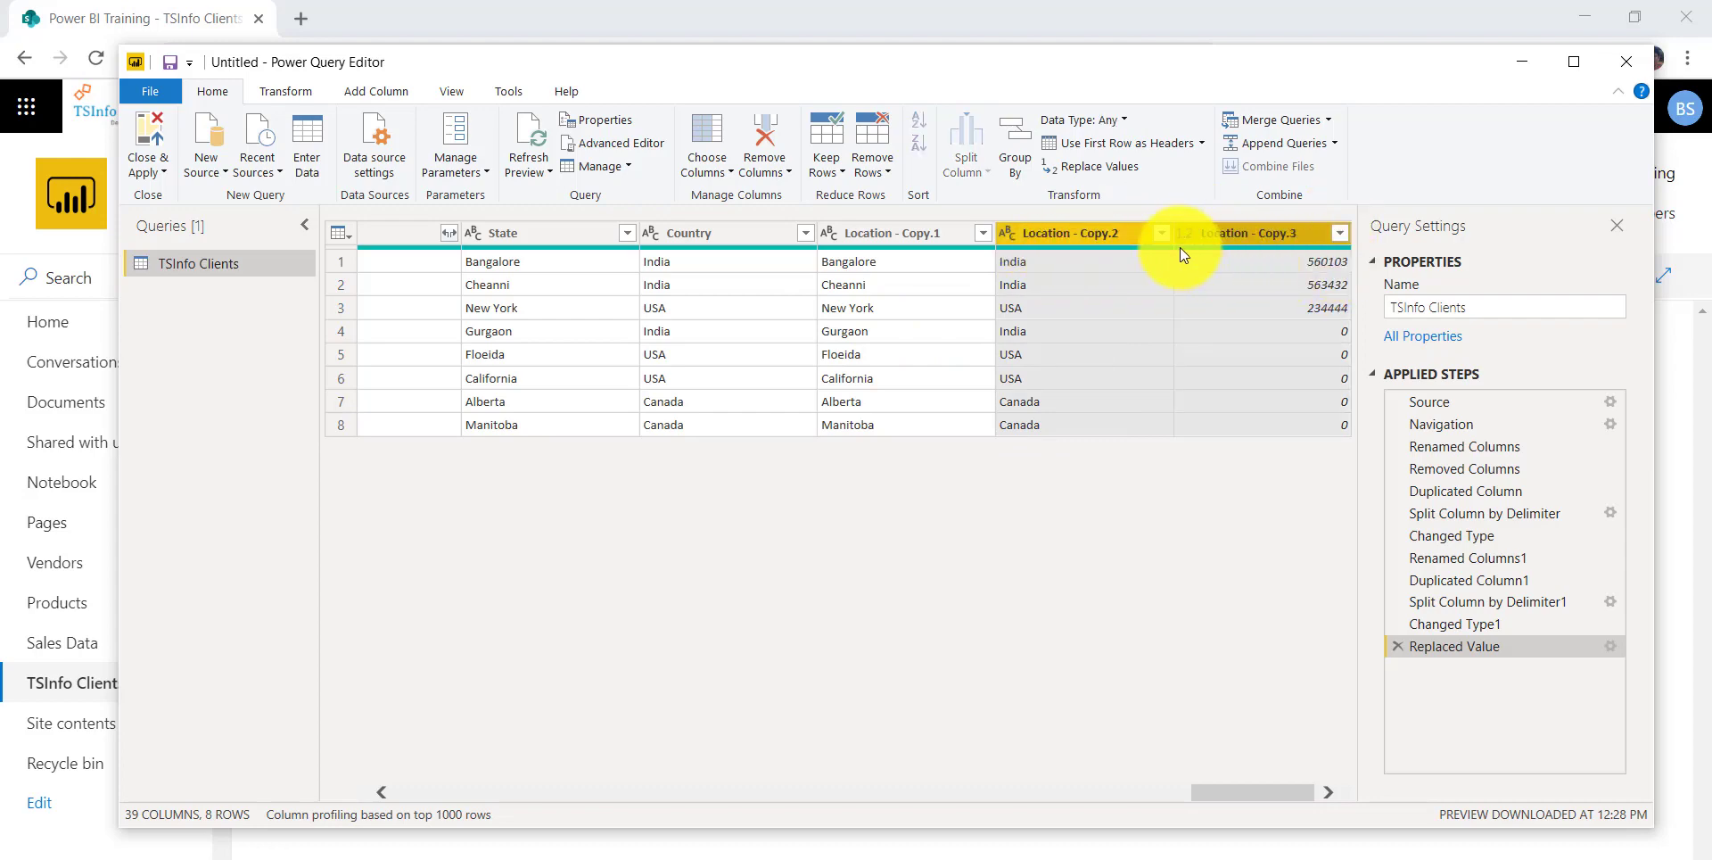
right_click(1113, 236)
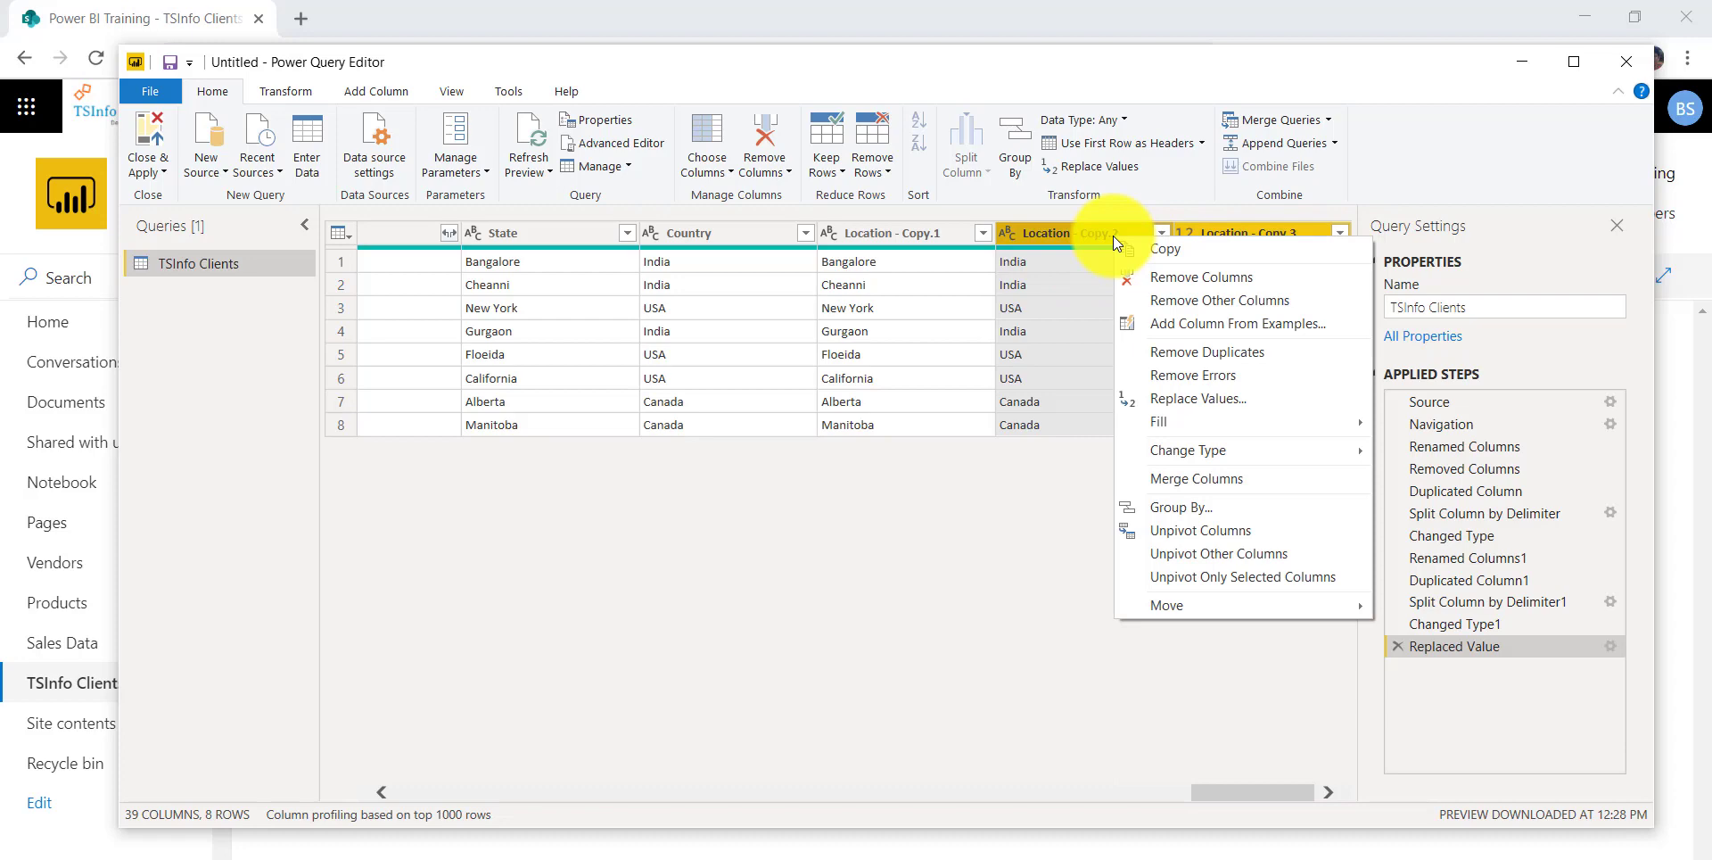
click(1195, 481)
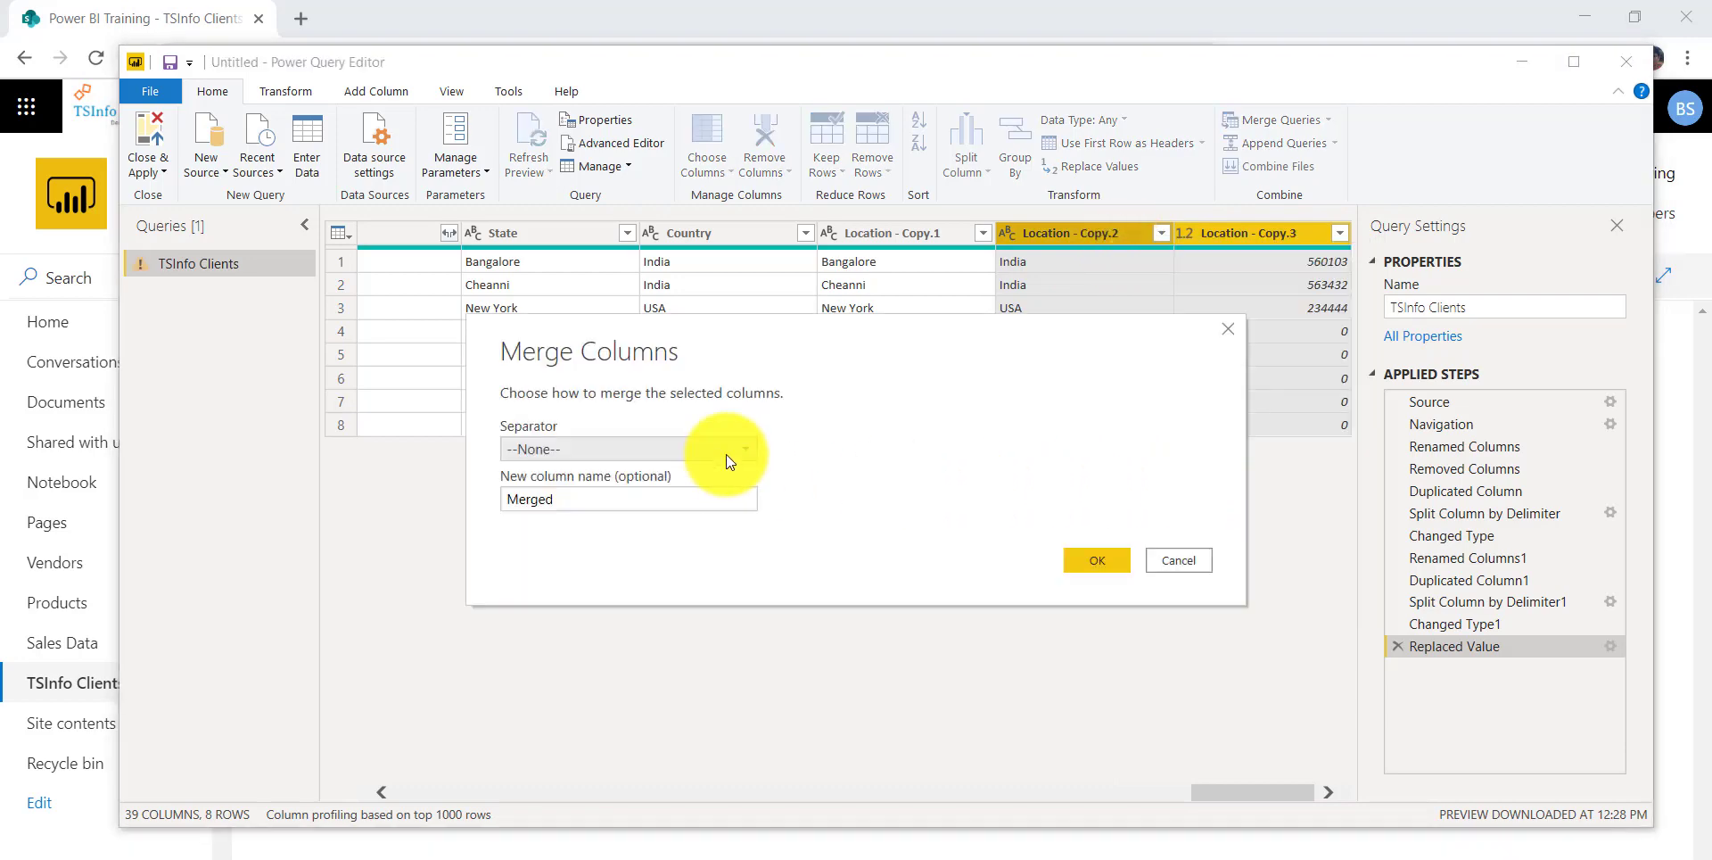
click(610, 452)
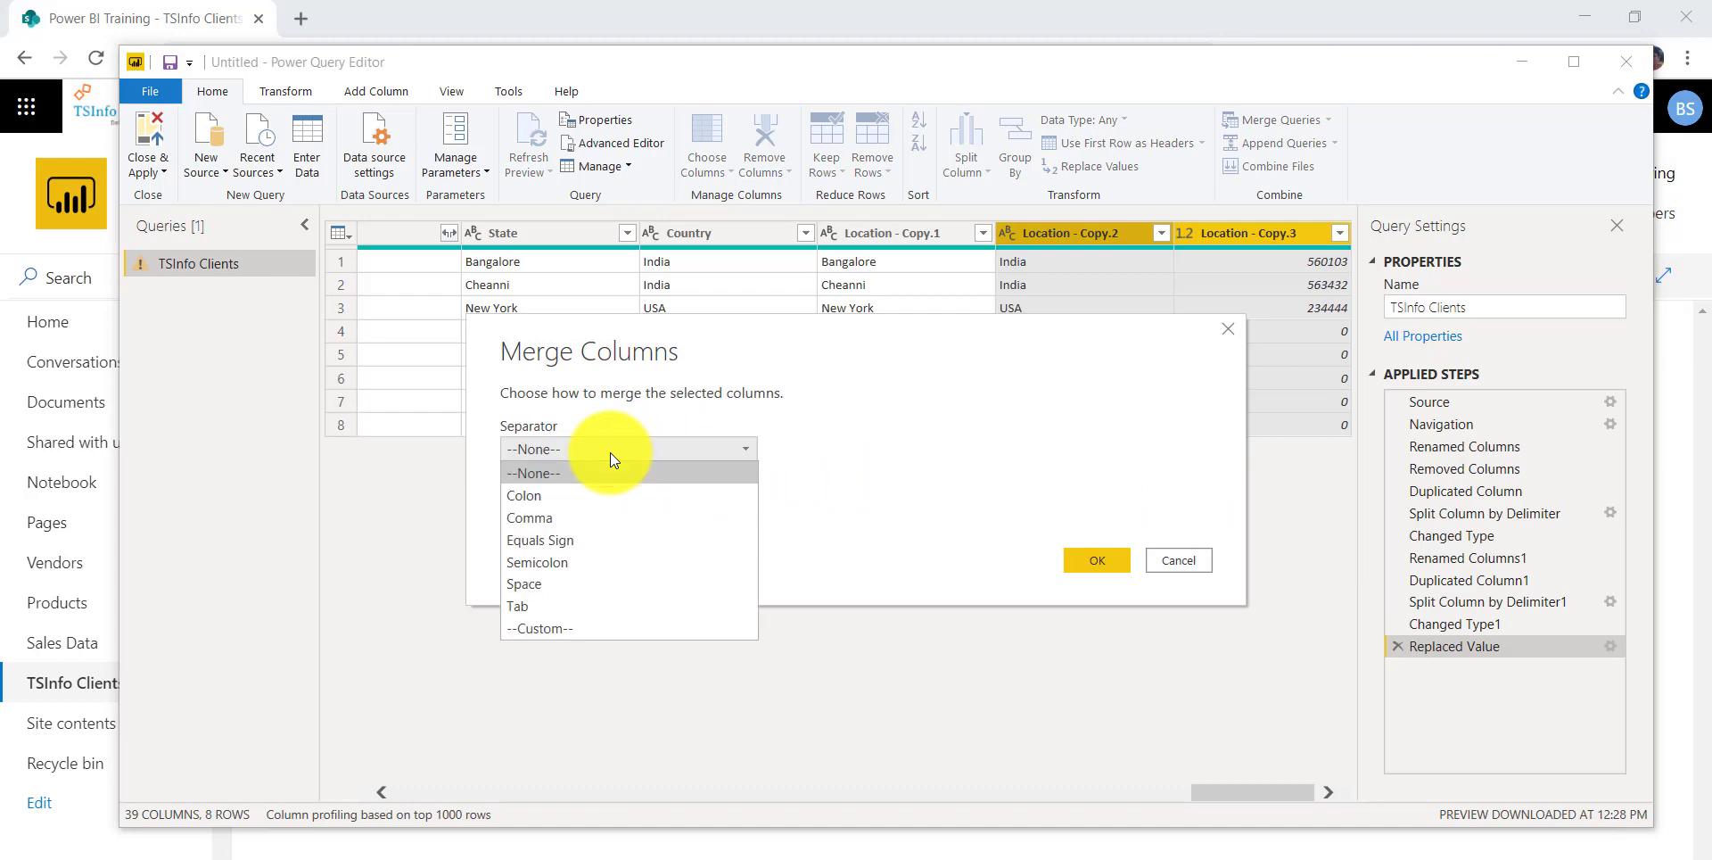
click(832, 434)
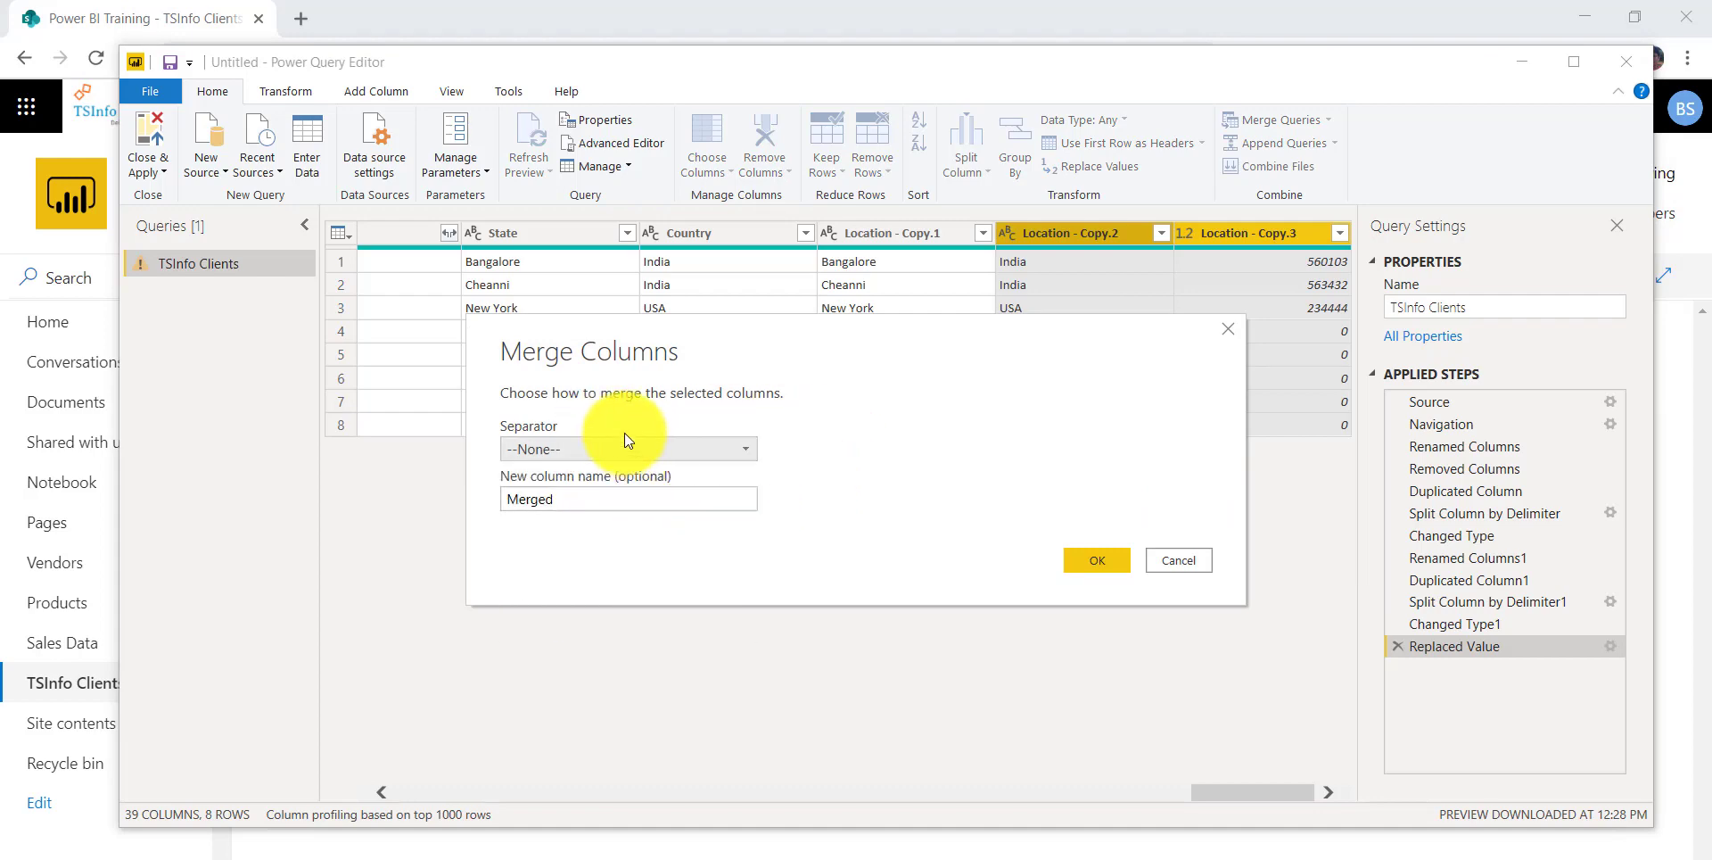
click(606, 446)
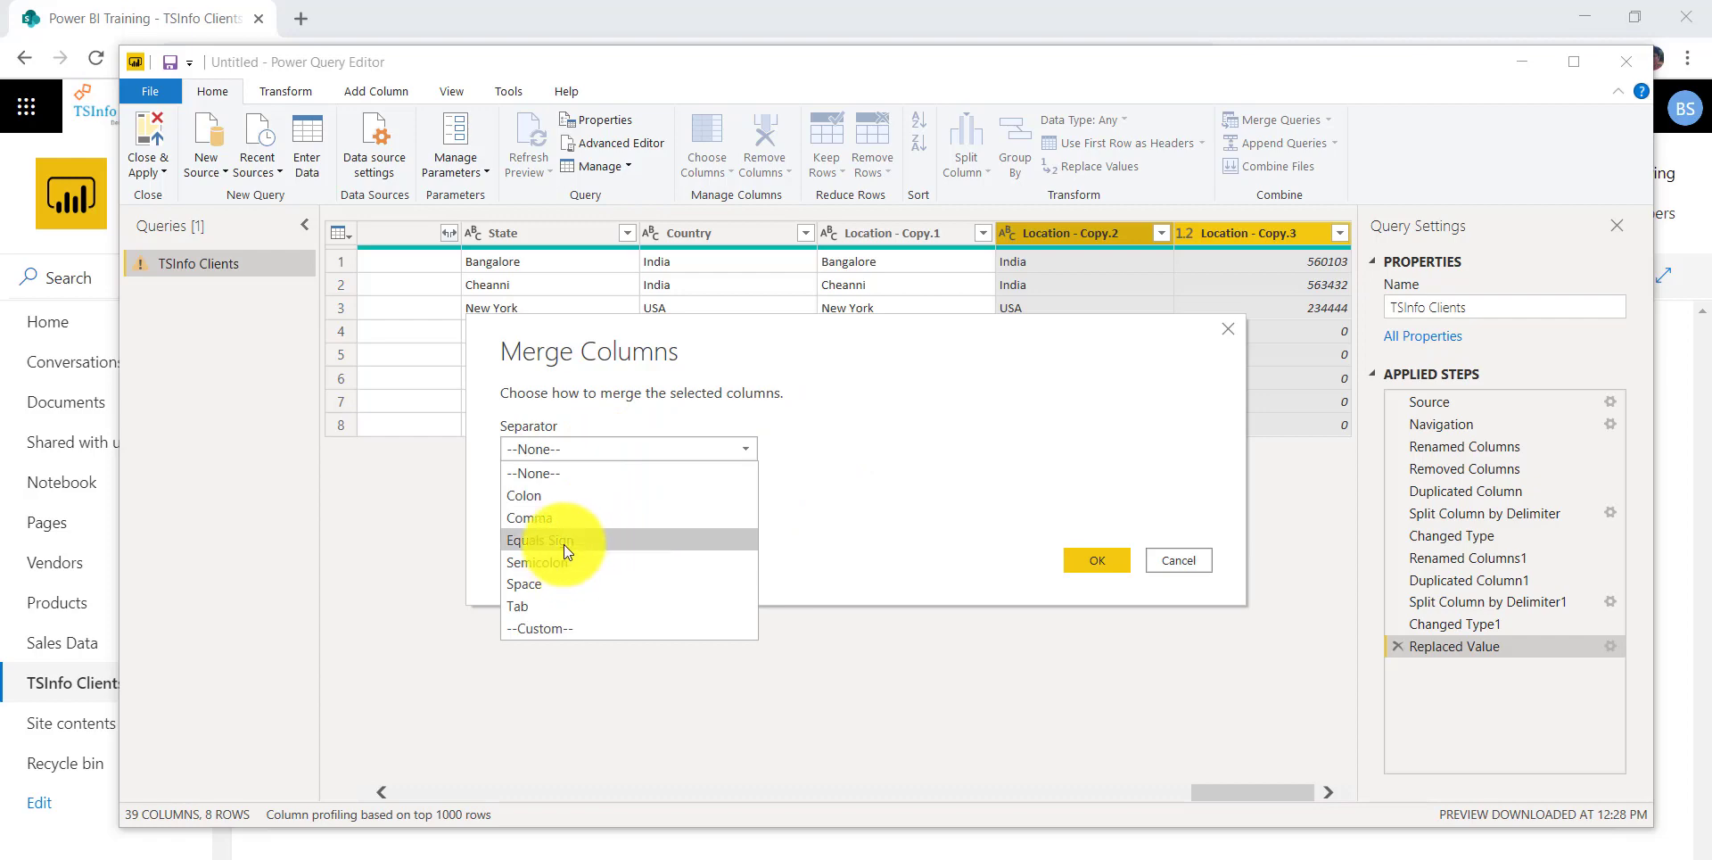
click(533, 583)
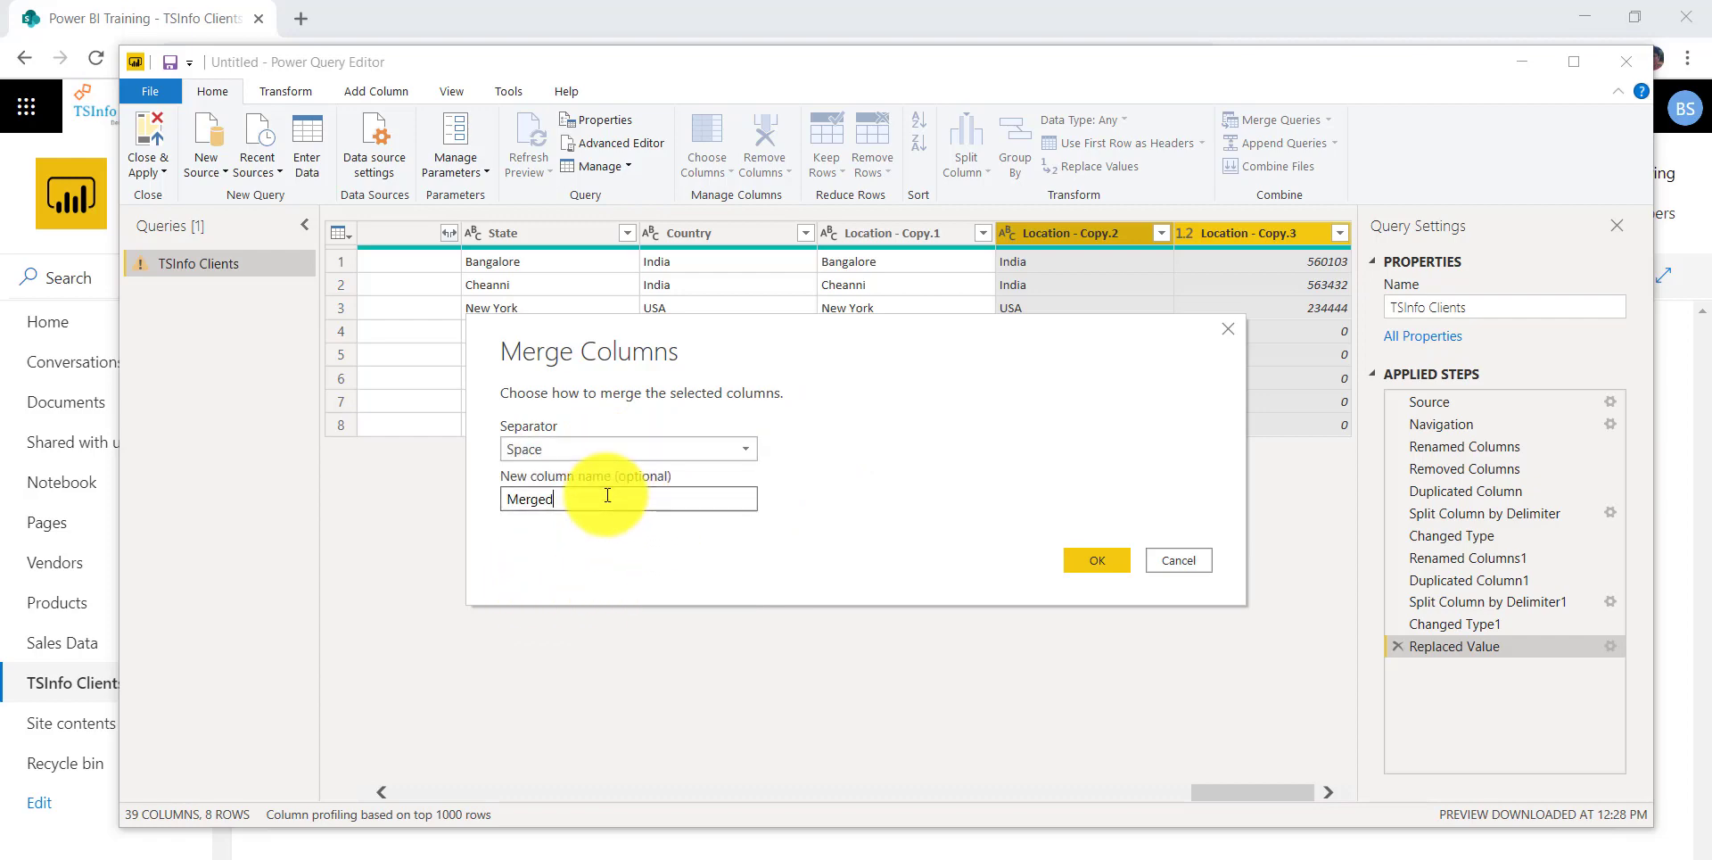
Name the merged column 'Country Pin Code' and confirm the merge.
drag(556, 499, 505, 505)
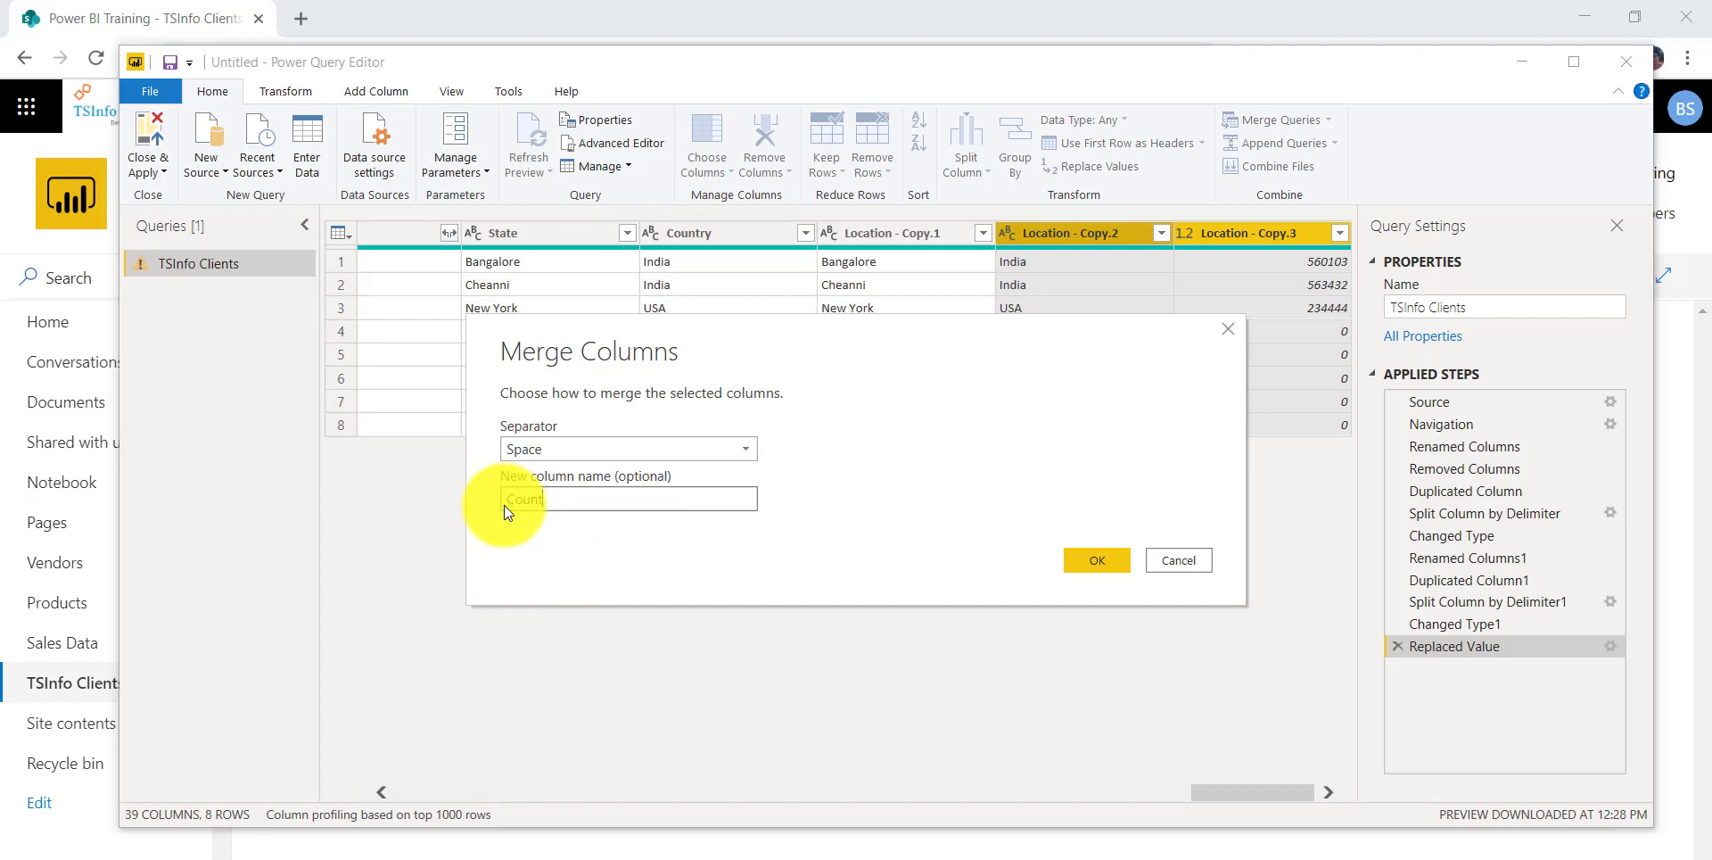
text(Country Pin Code)
click(1093, 564)
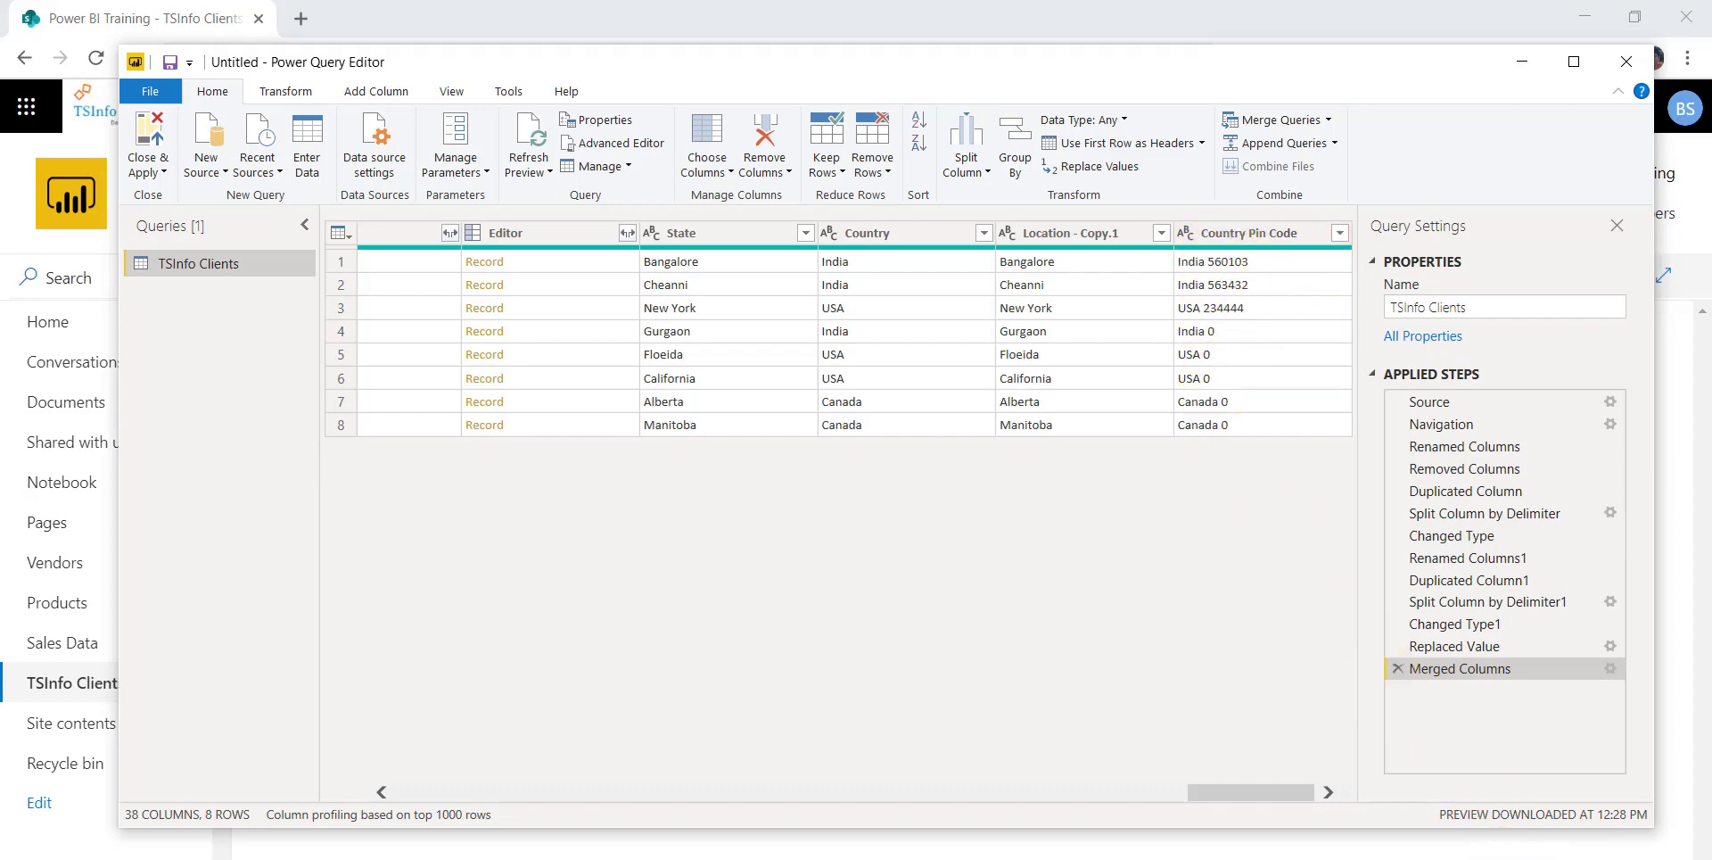
click(1248, 232)
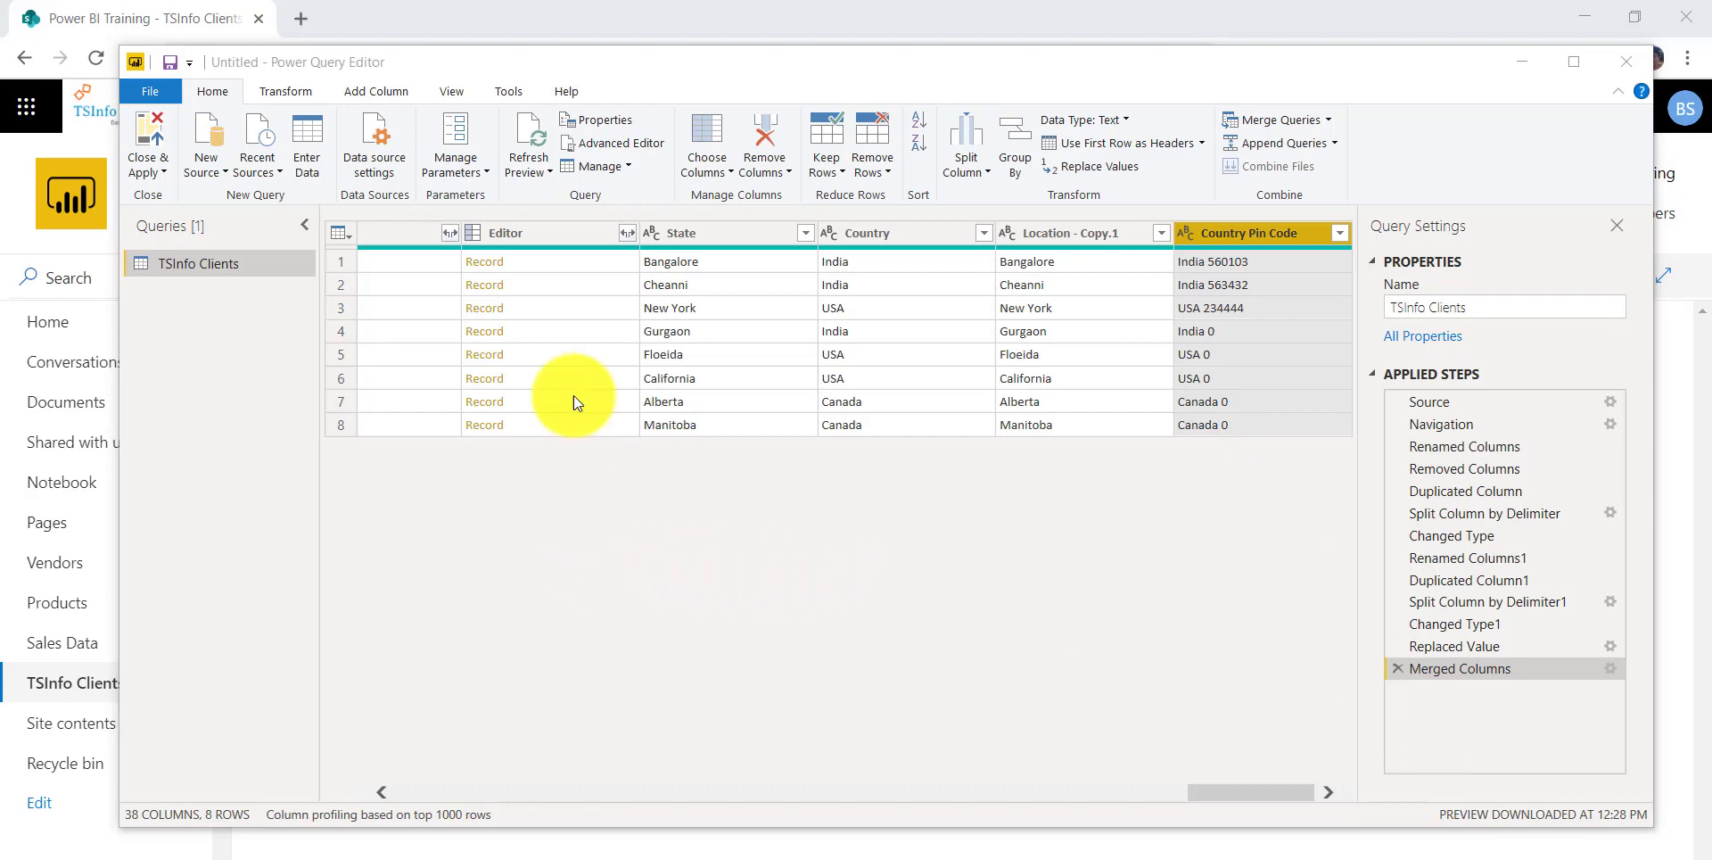
drag(1208, 792, 1031, 738)
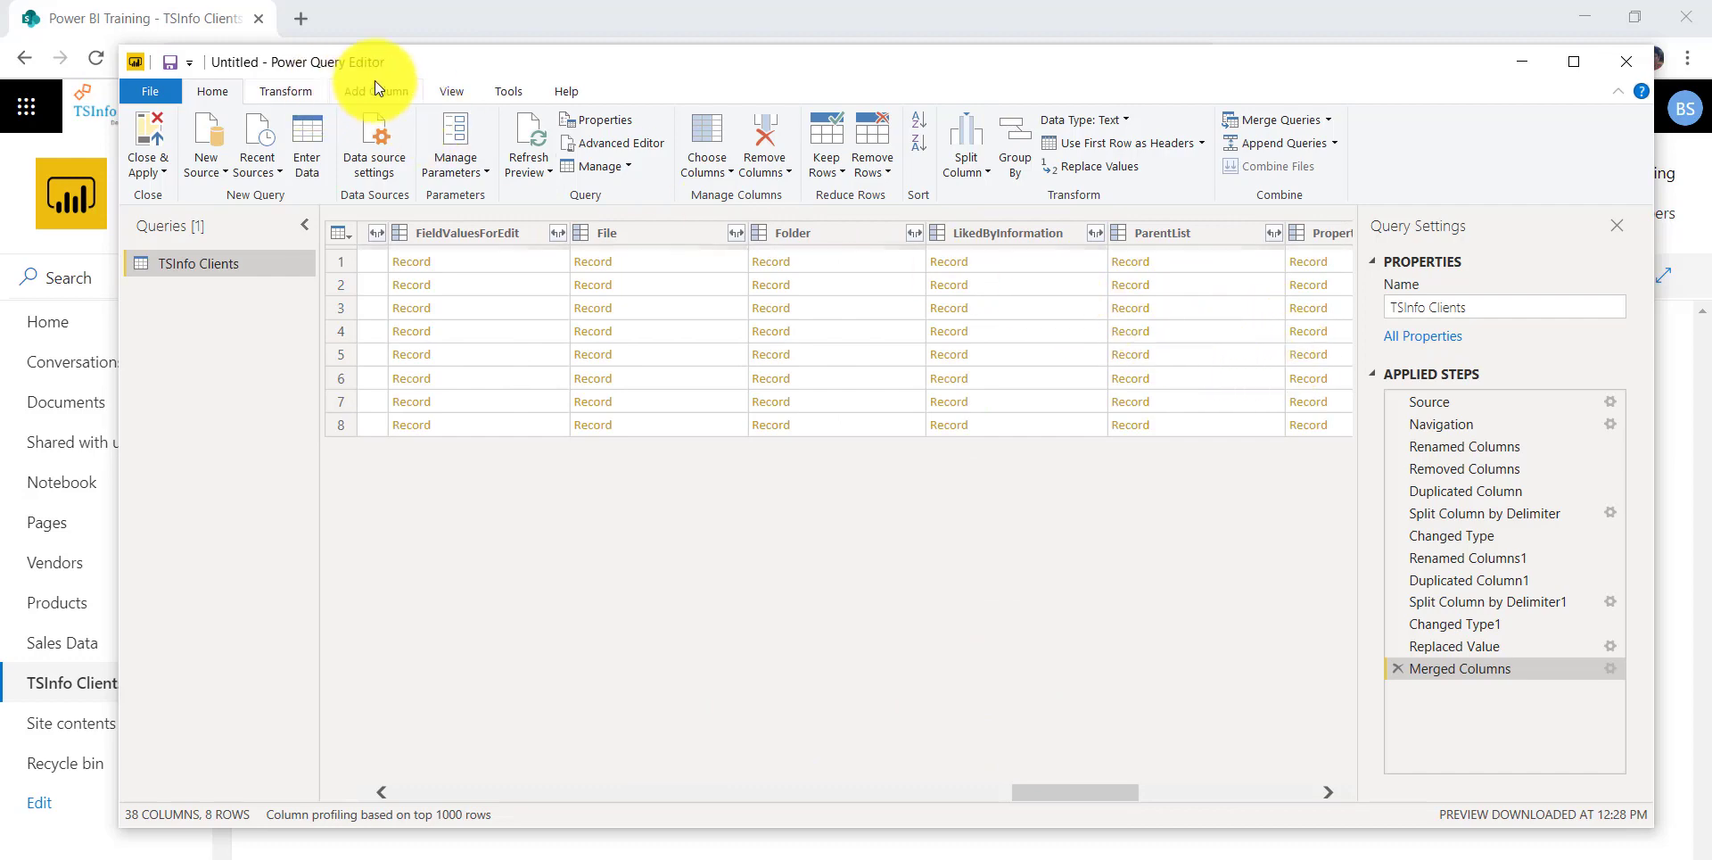
Close & Apply the query changes and view the TSInfo Clients table in Data view.
click(161, 170)
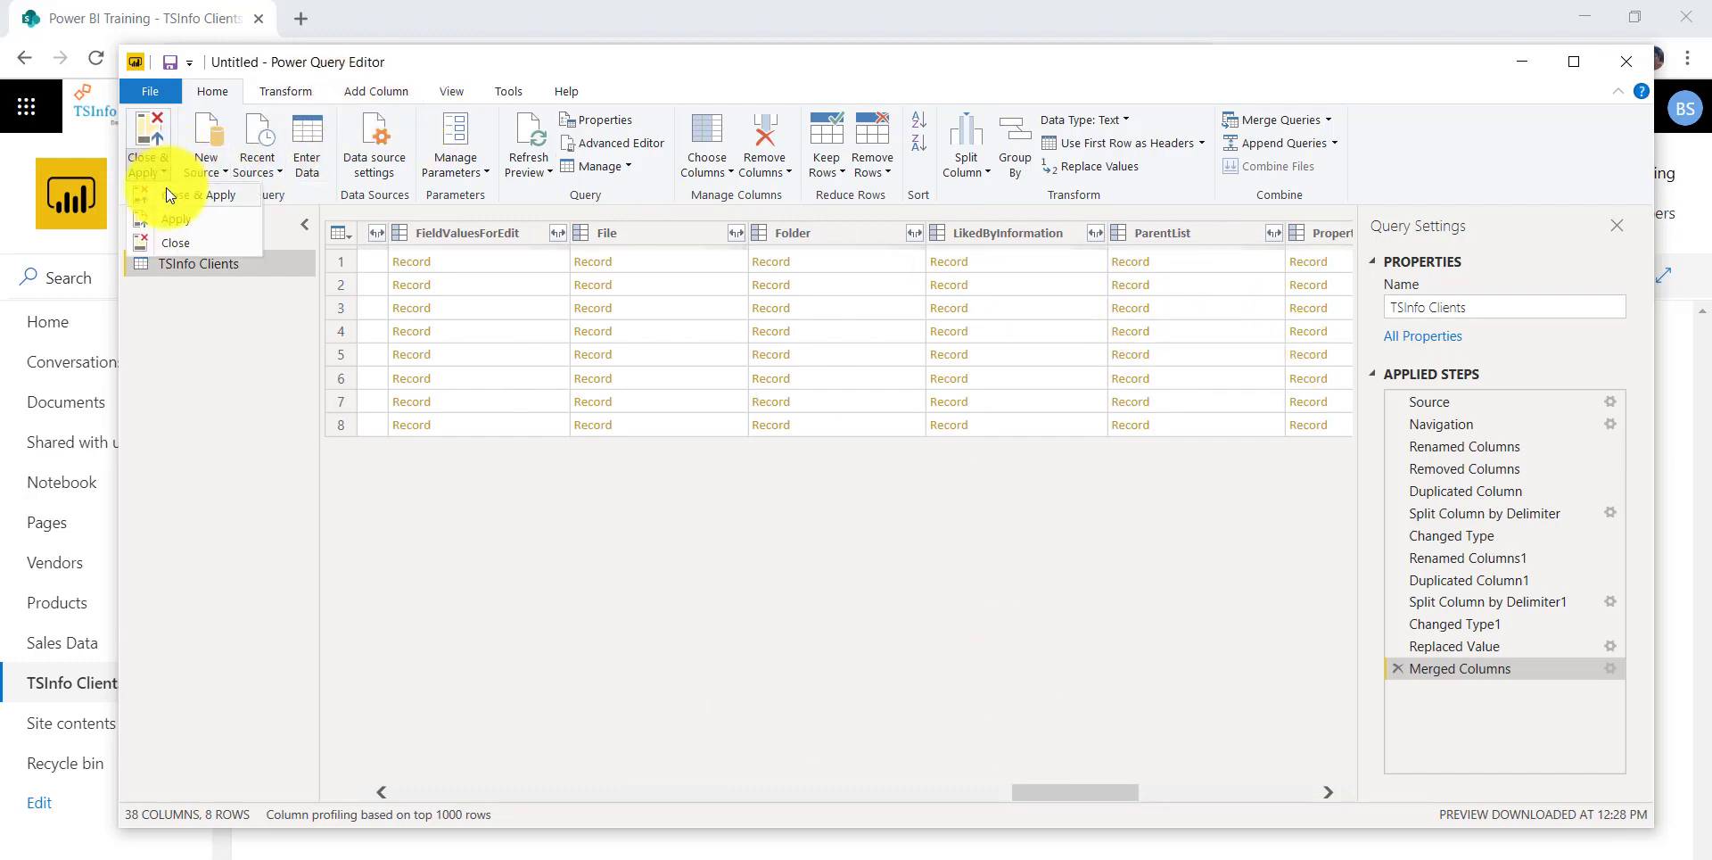
click(166, 192)
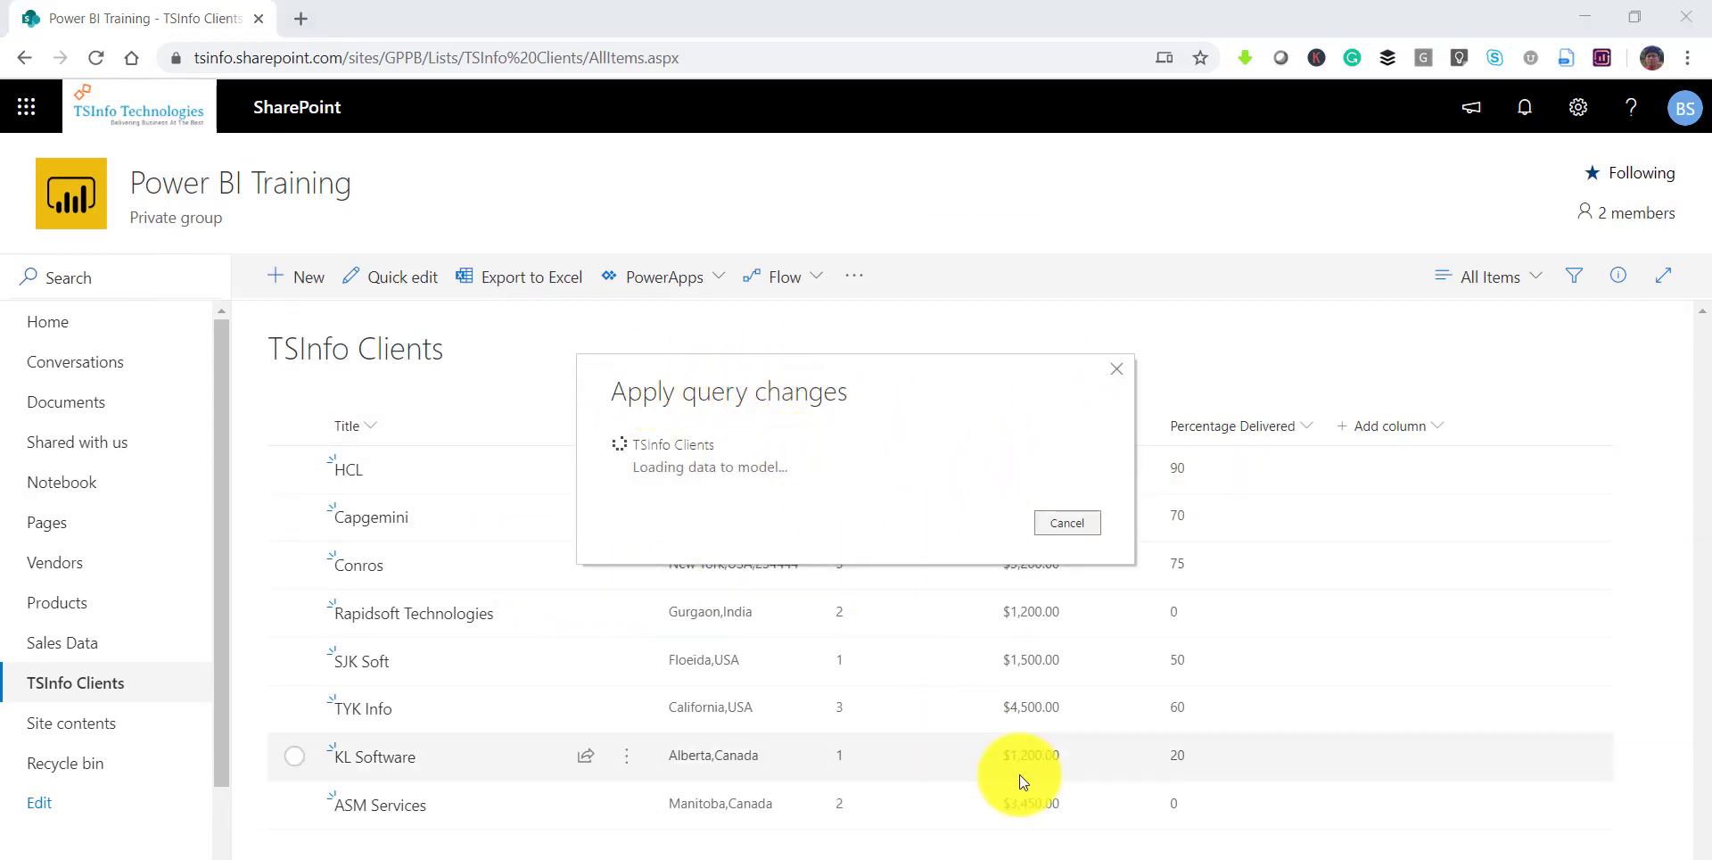
click(1182, 856)
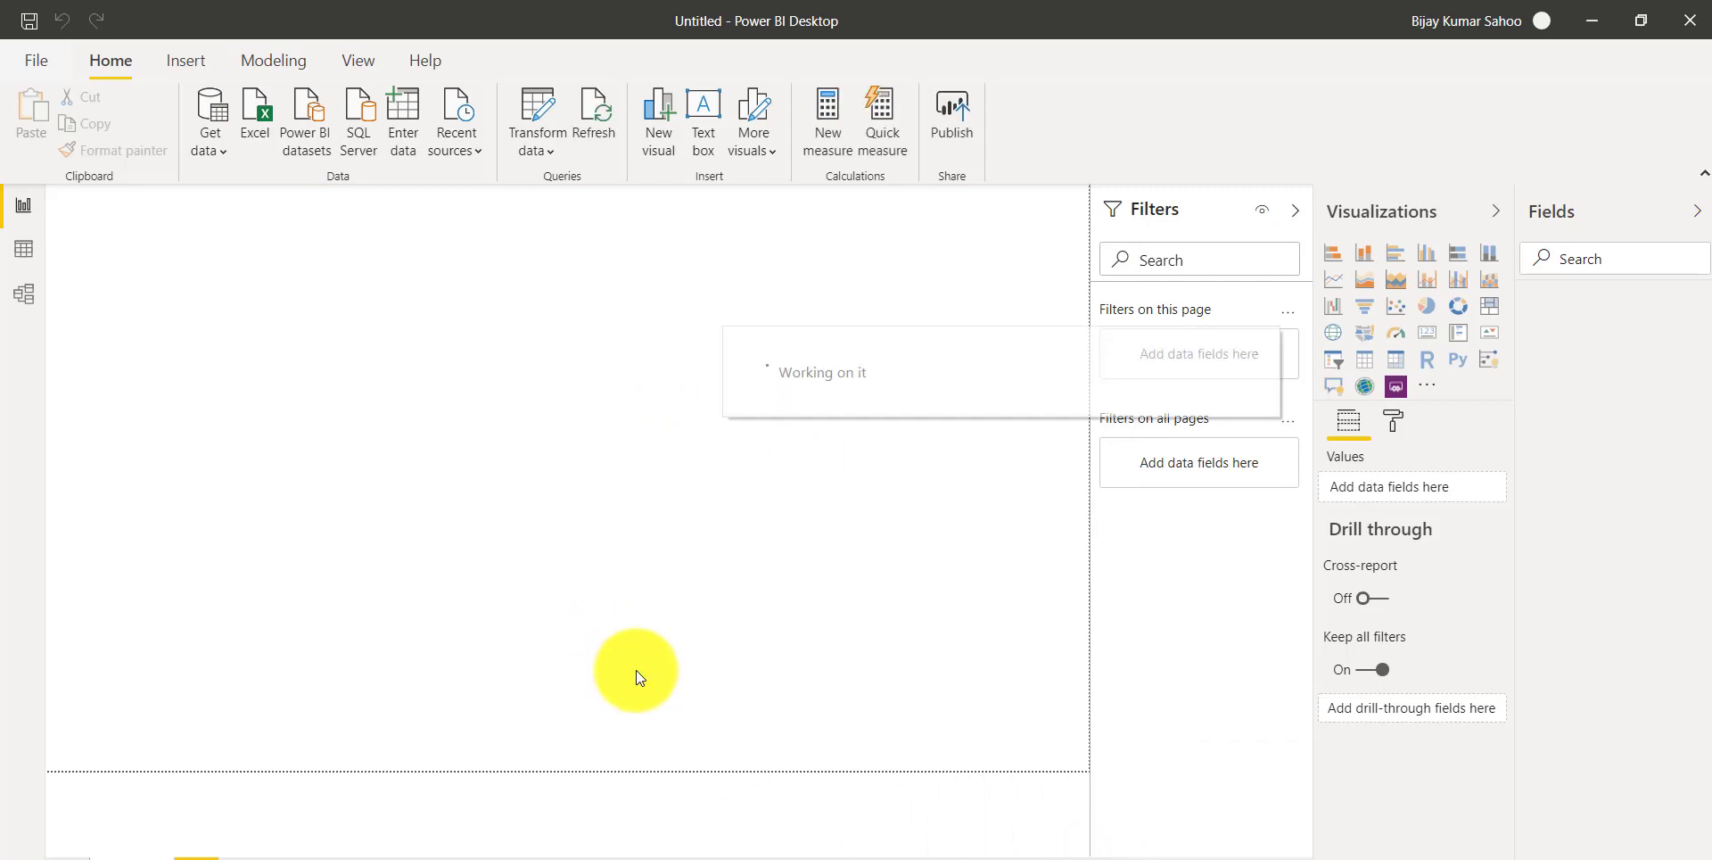
click(24, 251)
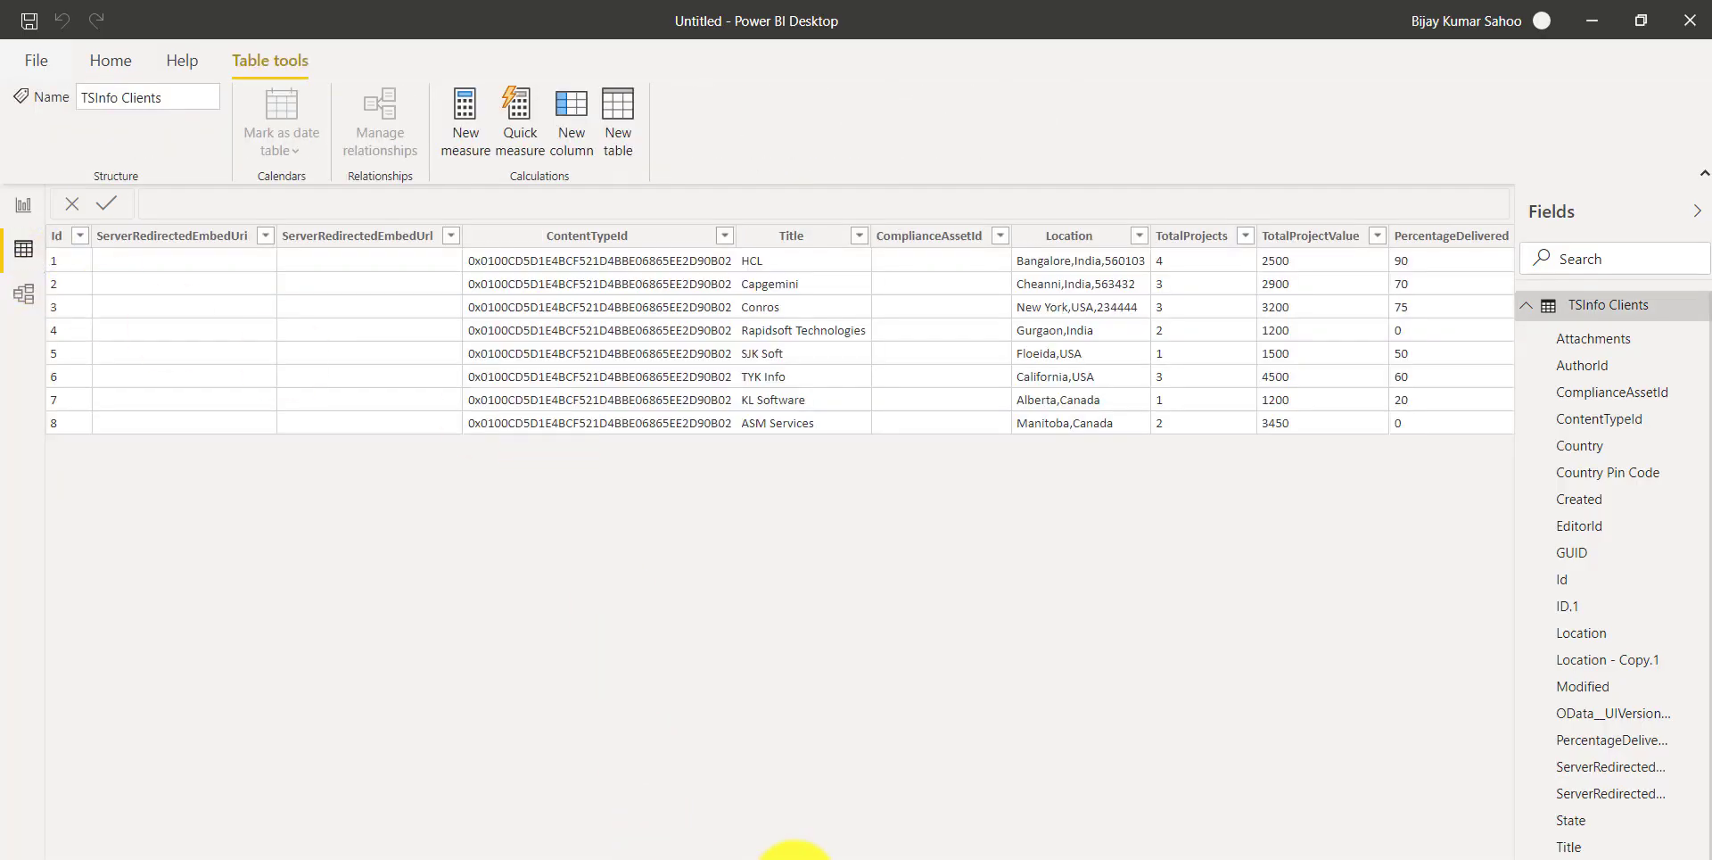
drag(651, 856, 1119, 856)
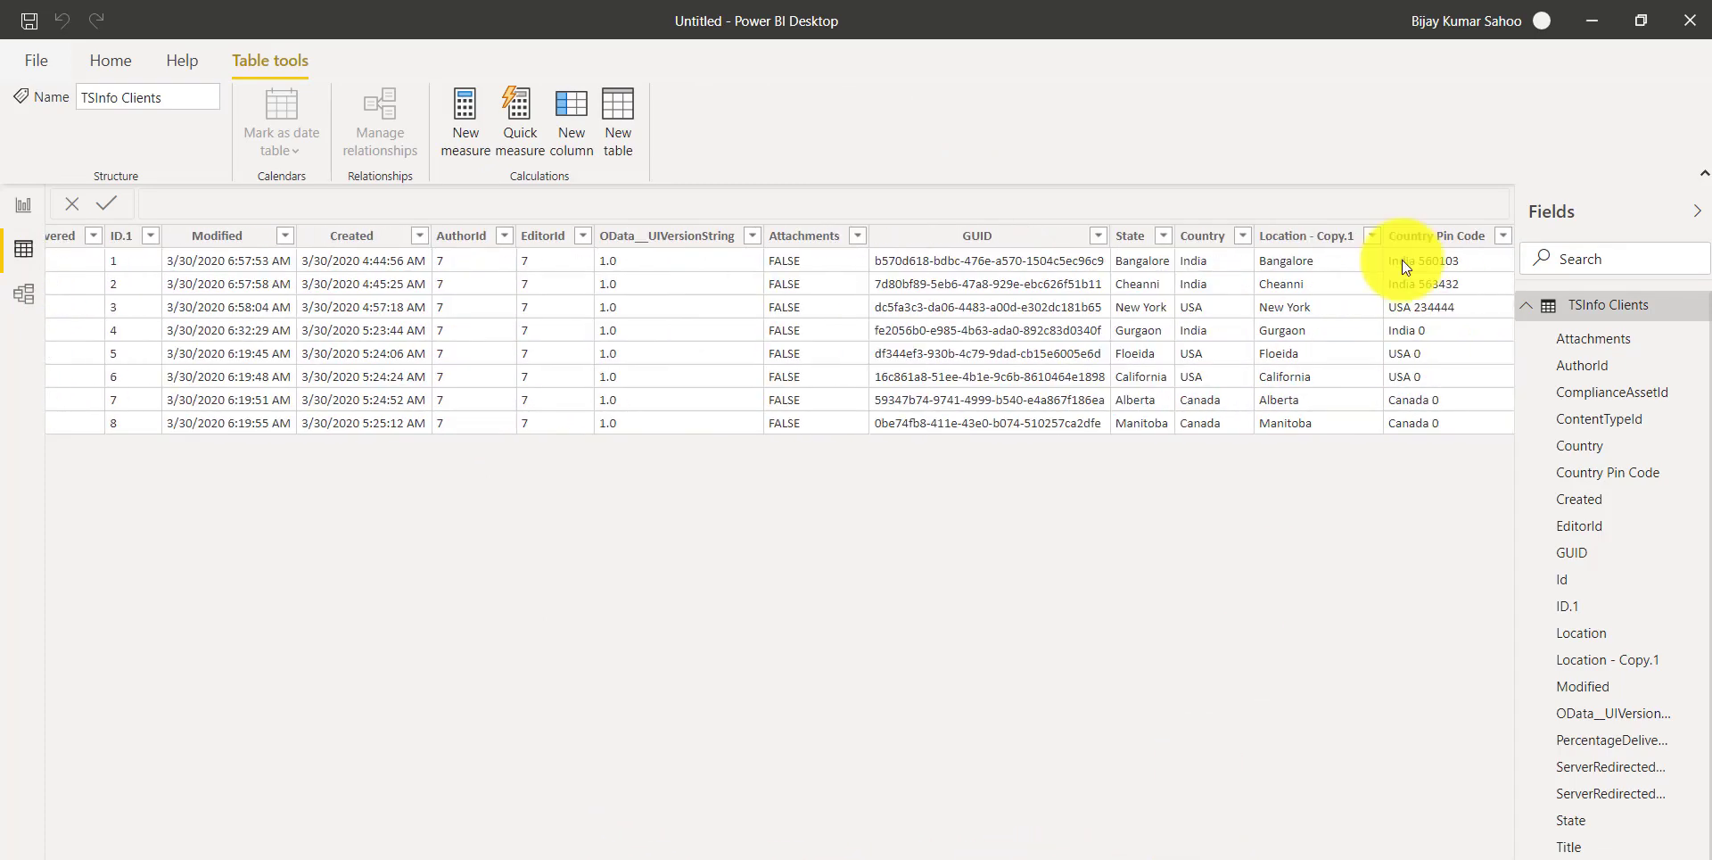